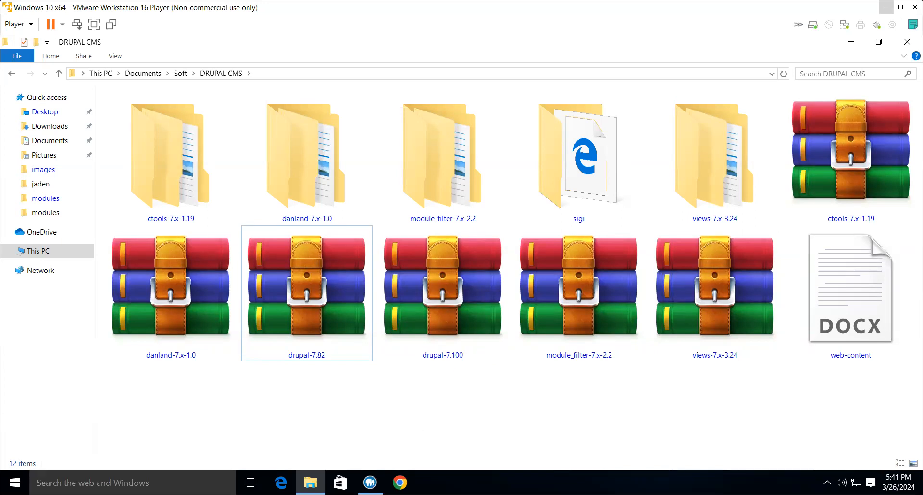
- Open localhost in Chrome and highlight the document root path shown on the MAMP PRO page
left_click(399, 483)
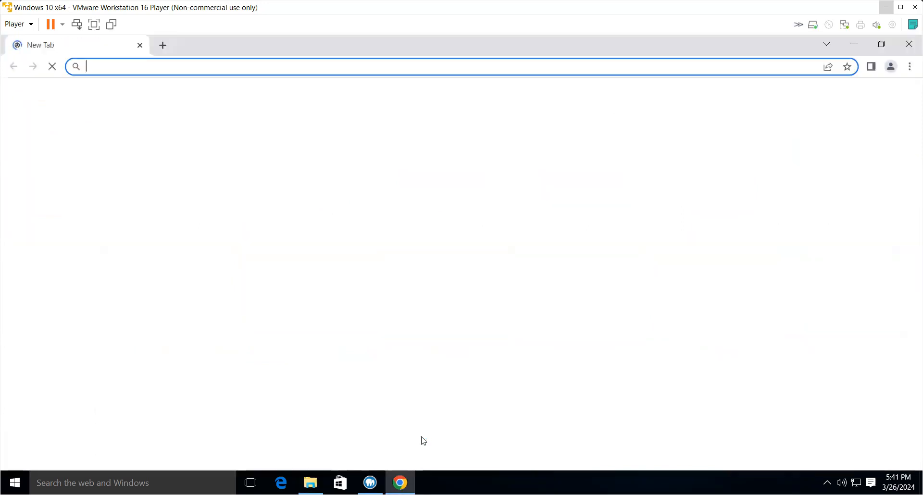
left_click(220, 66)
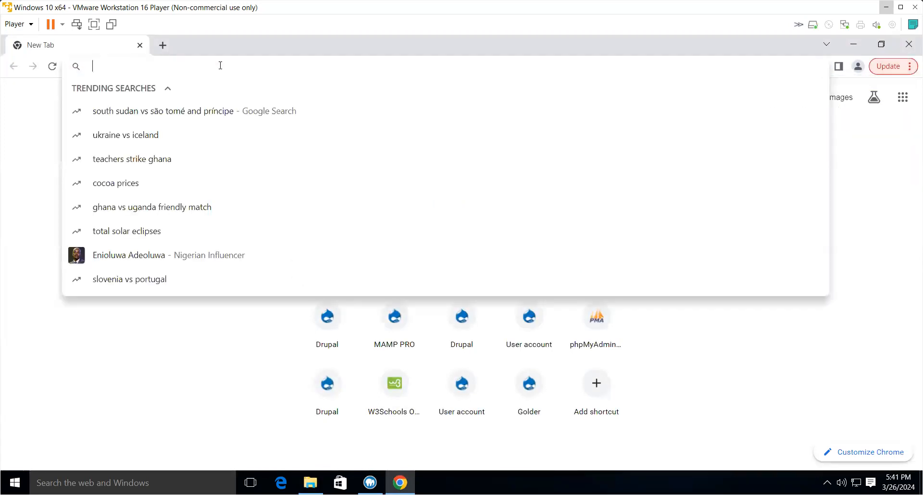
type("local")
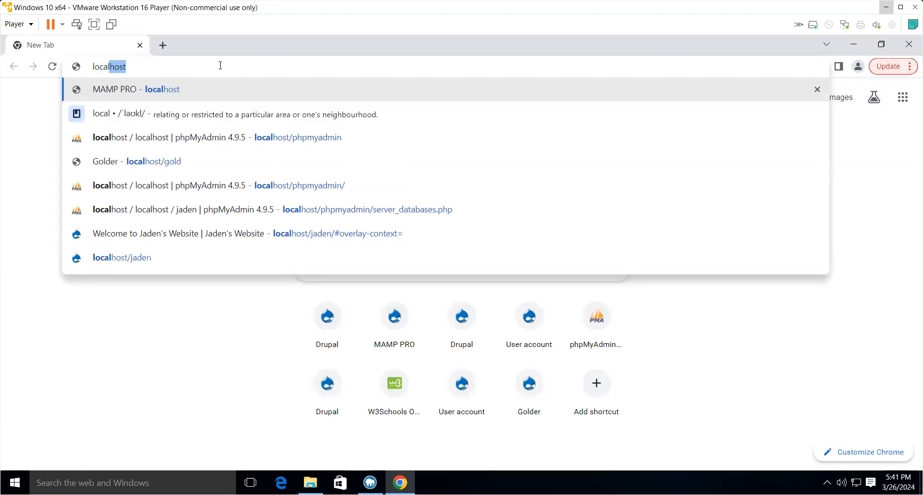
key("Return")
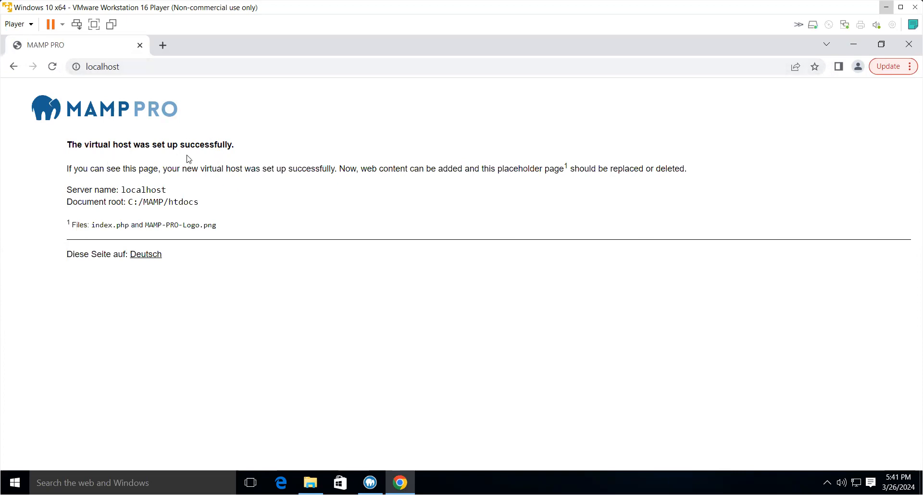
left_click_drag(130, 202, 202, 206)
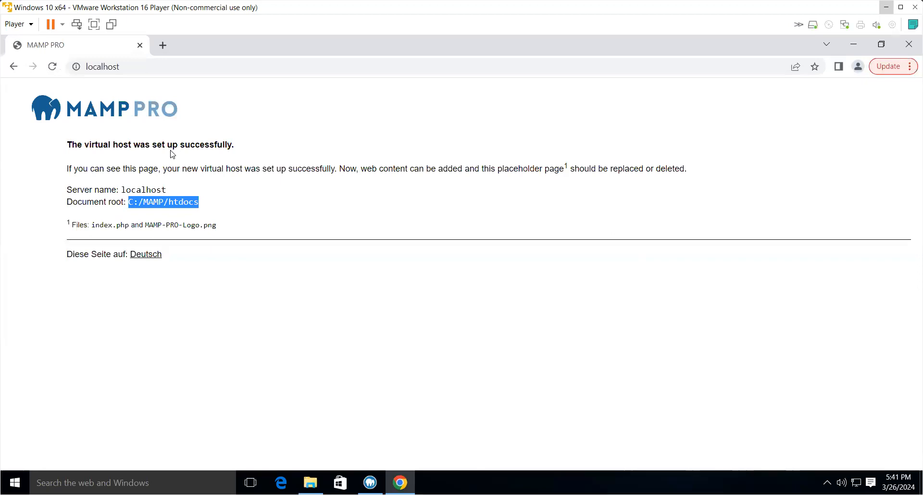
left_click(169, 198)
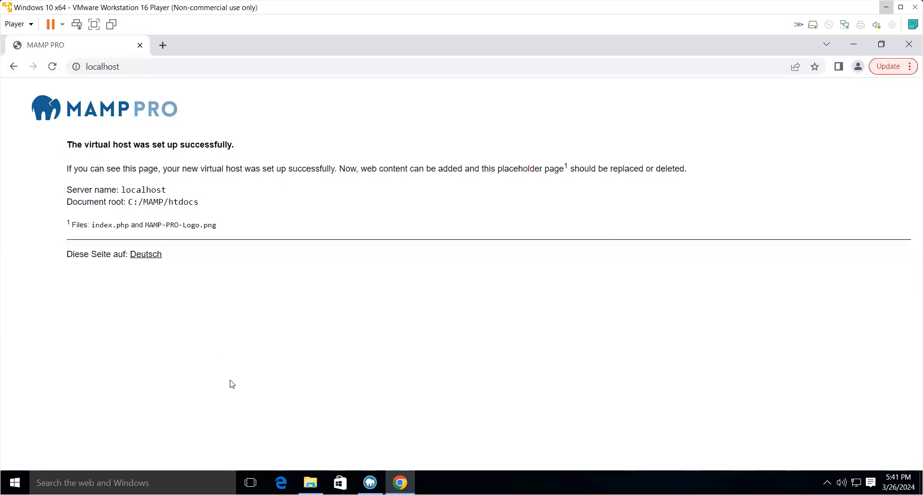
- Switch to File Explorer and browse to the C:/MAMP/htdocs folder
left_click(310, 482)
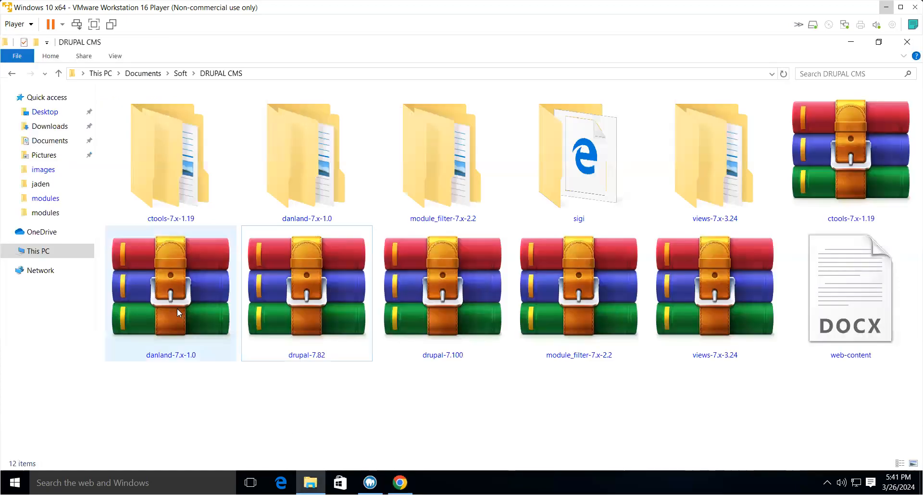
left_click(30, 250)
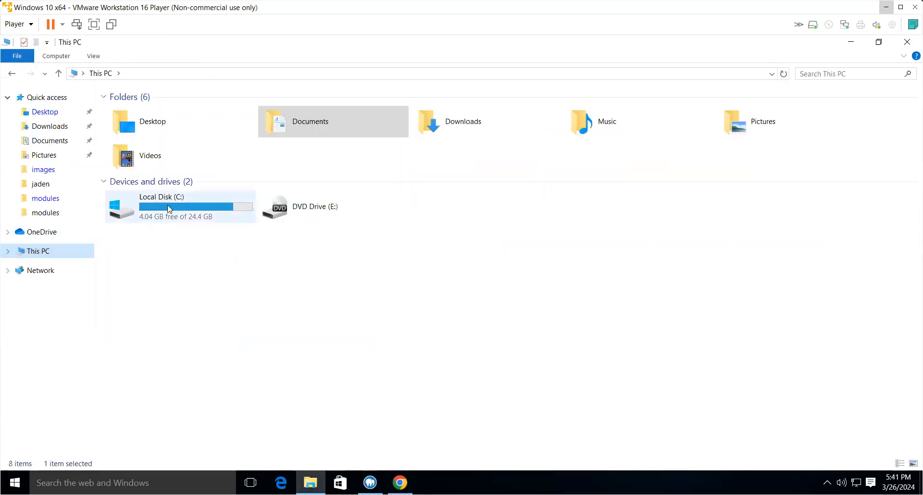
double_click(169, 208)
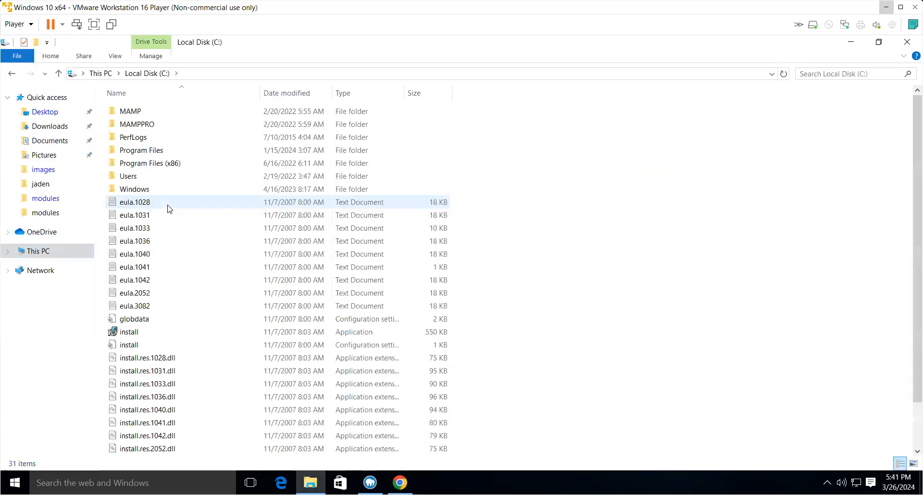
double_click(131, 112)
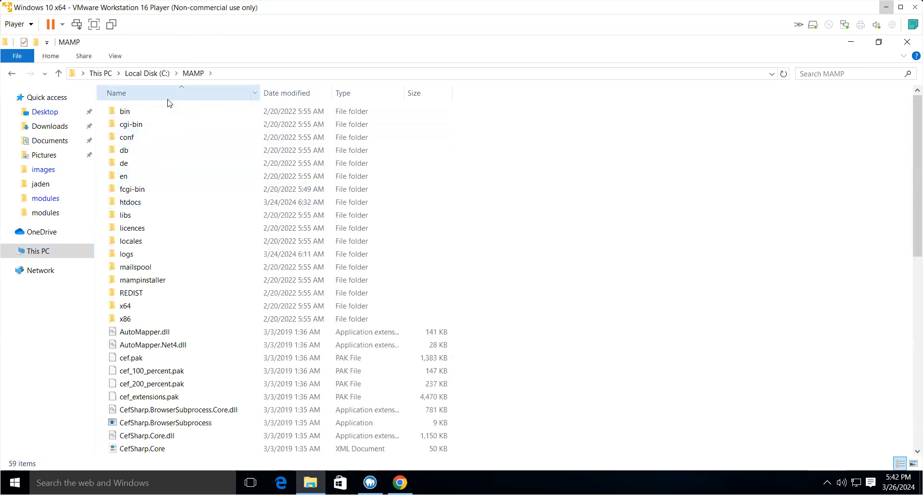
double_click(129, 203)
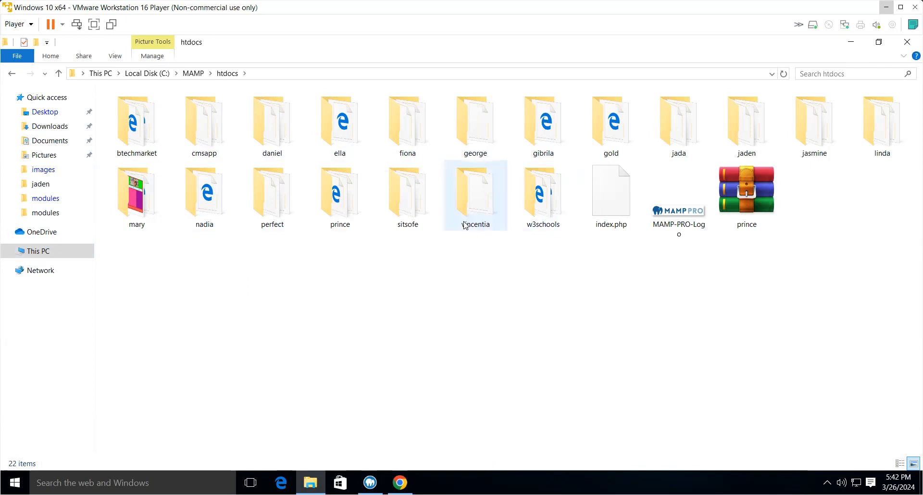
- Navigate to the DRUPAL CMS folder under Documents > Soft
mouse_move(465, 224)
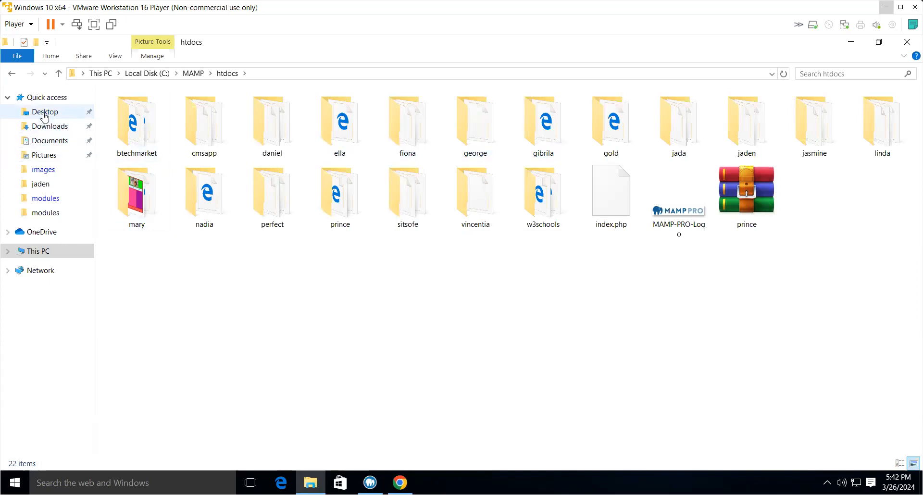
left_click(43, 140)
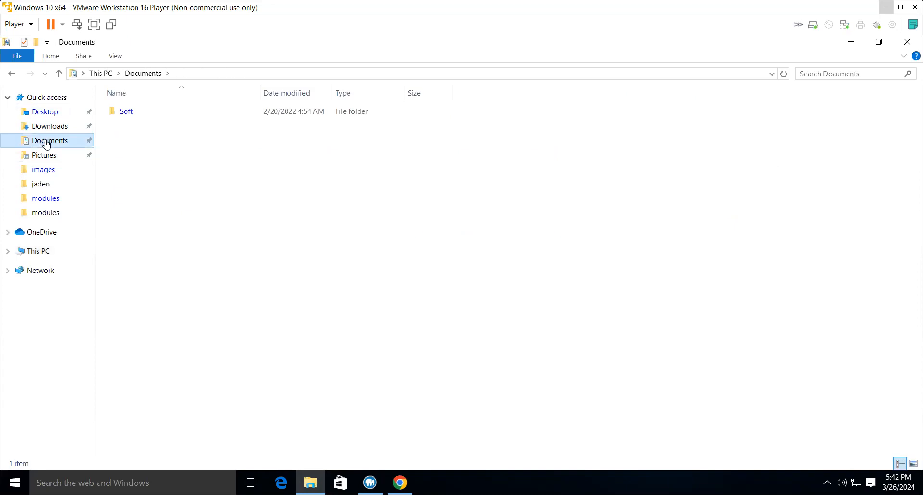
double_click(126, 111)
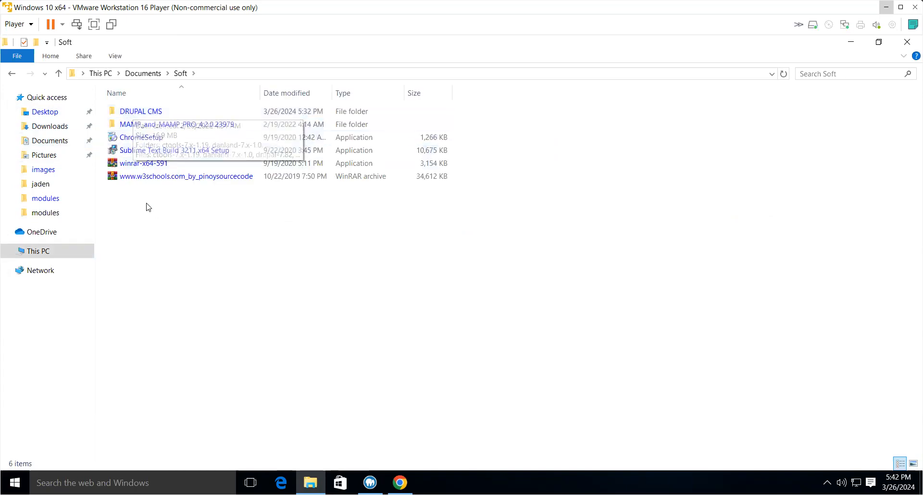
double_click(140, 111)
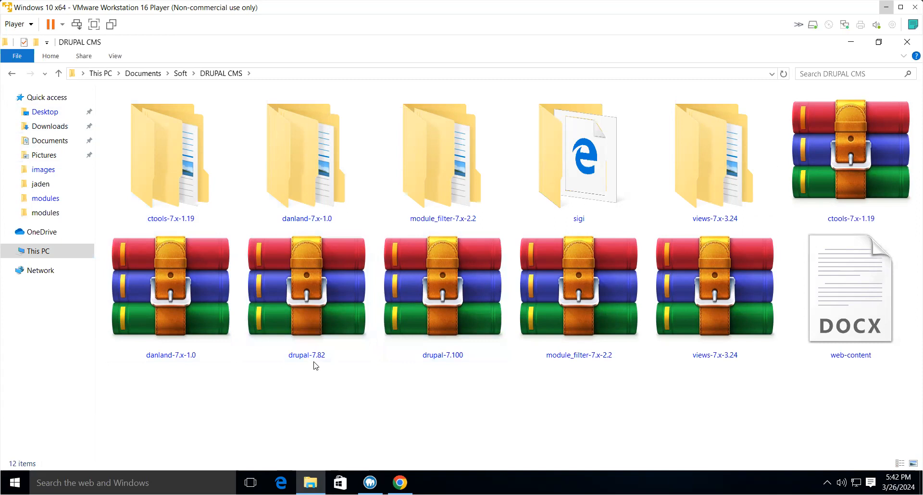
- Extract the drupal-7.100 archive into the current folder with WinRAR's Extract Here
mouse_move(314, 361)
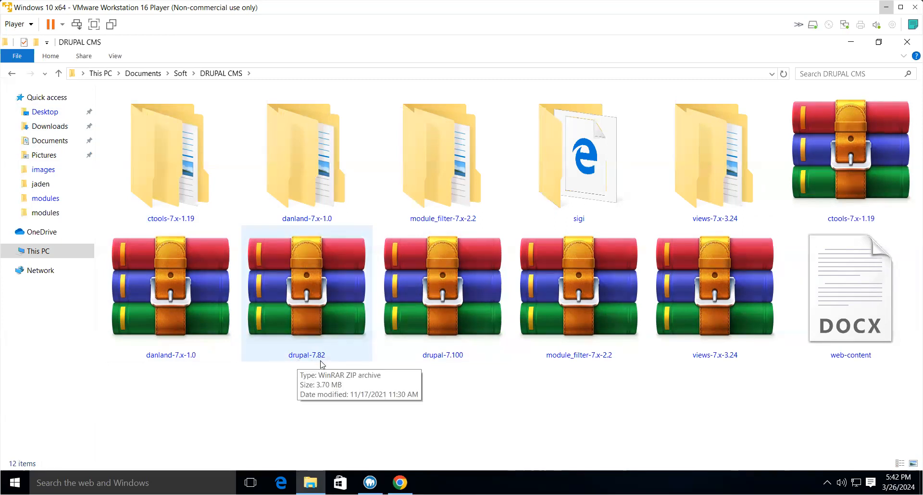
mouse_move(431, 365)
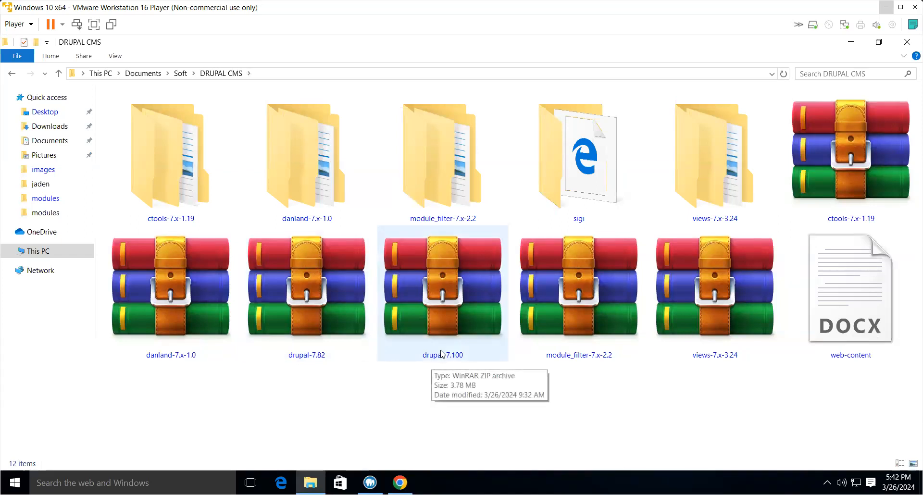
left_click(451, 307)
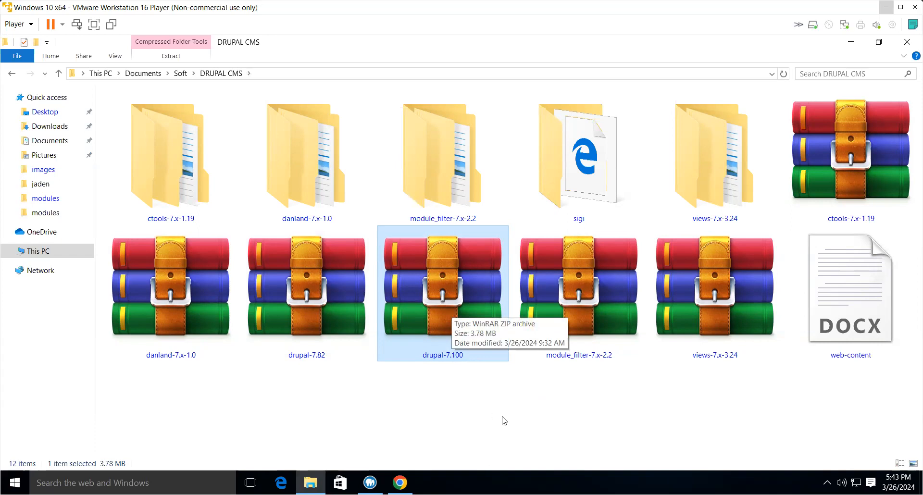
right_click(447, 303)
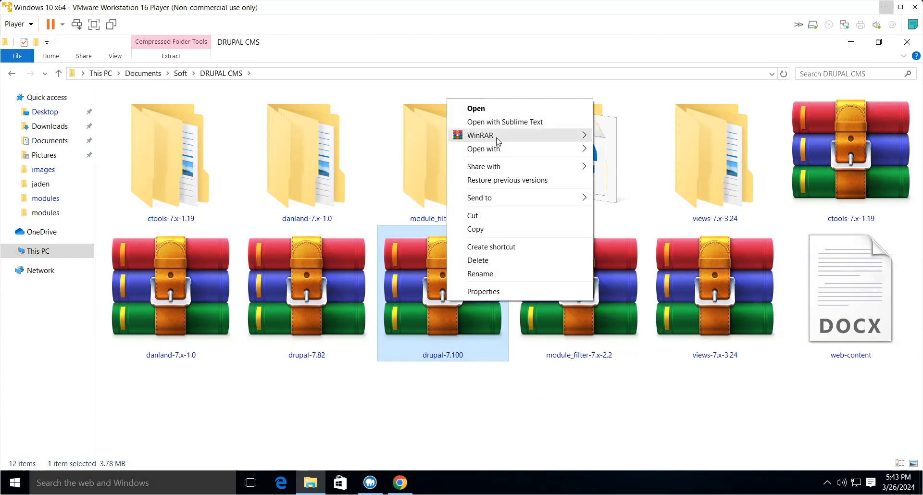
mouse_move(521, 135)
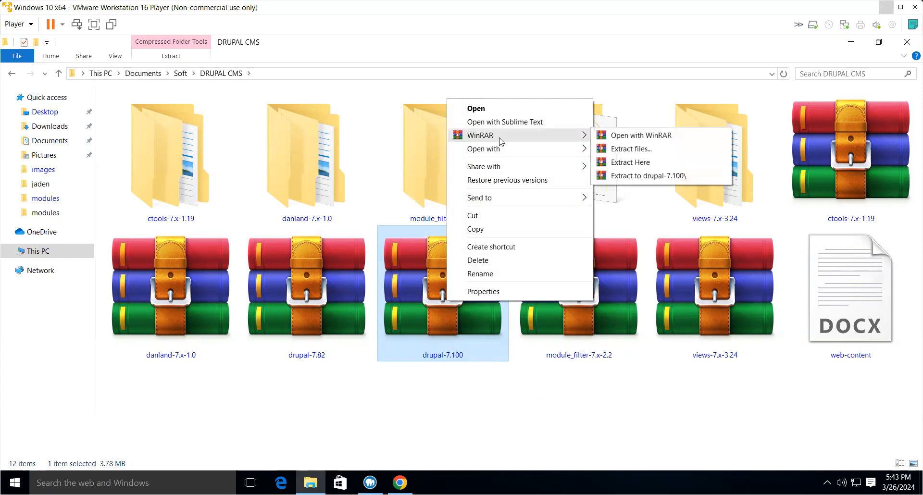
left_click(644, 163)
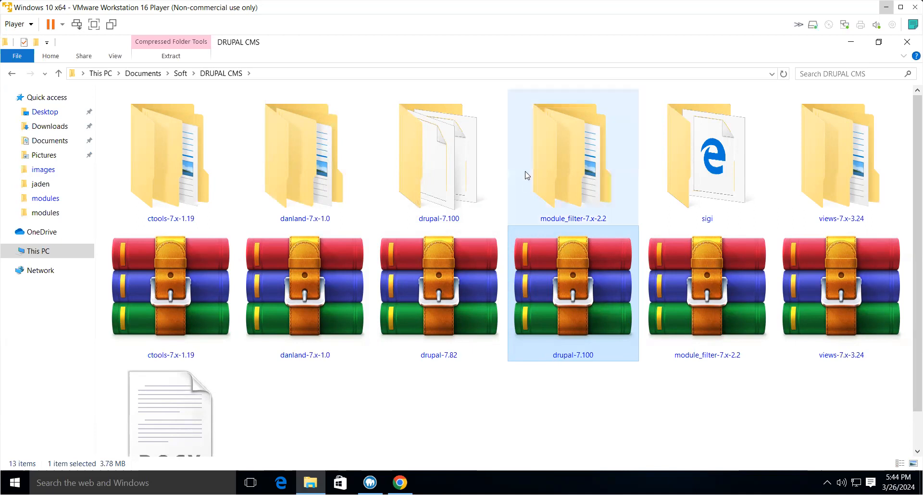
- Rename the extracted drupal-7.100 folder to rachel
left_click(432, 164)
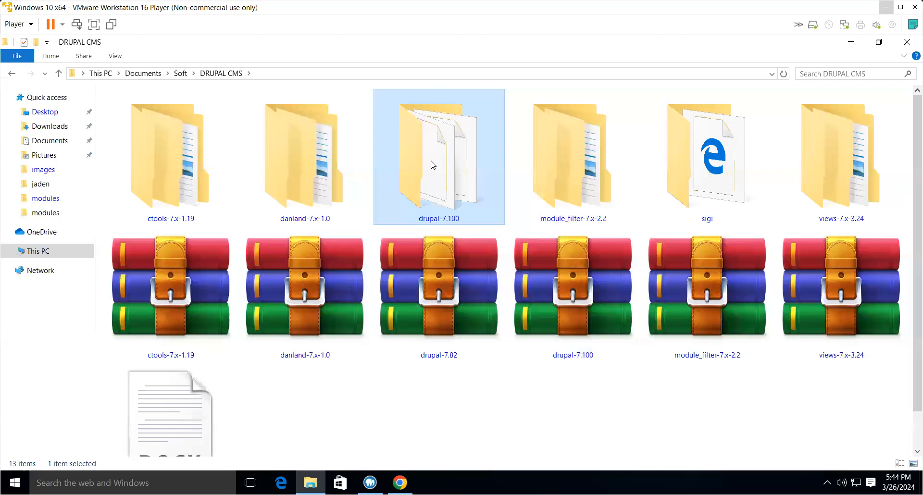
right_click(432, 165)
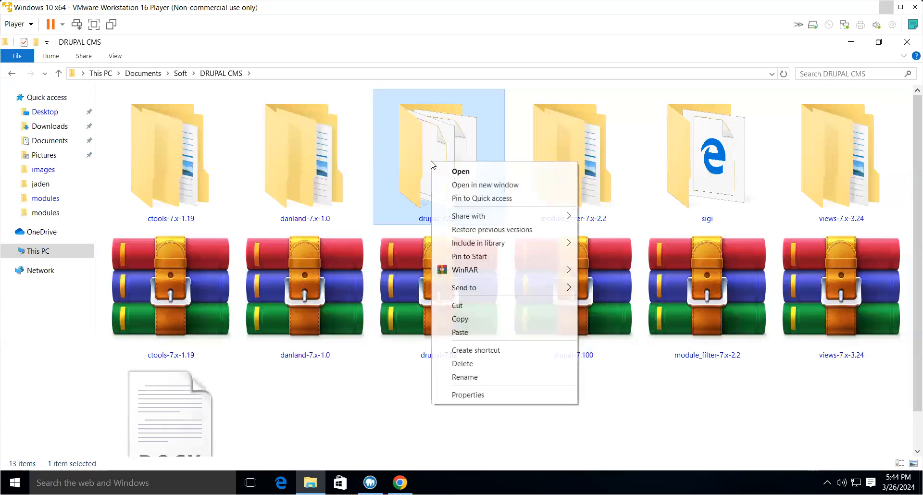
left_click(457, 377)
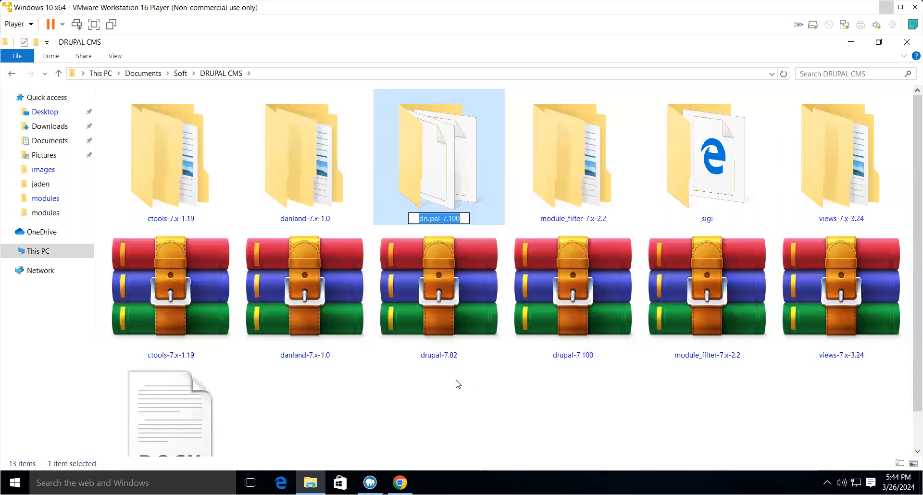
type("rachel")
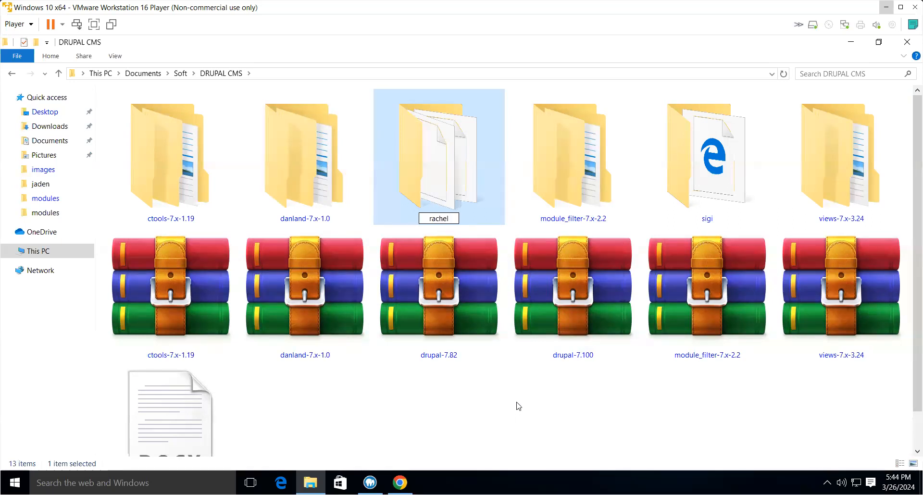
left_click(435, 219)
key("BackSpace")
type("e")
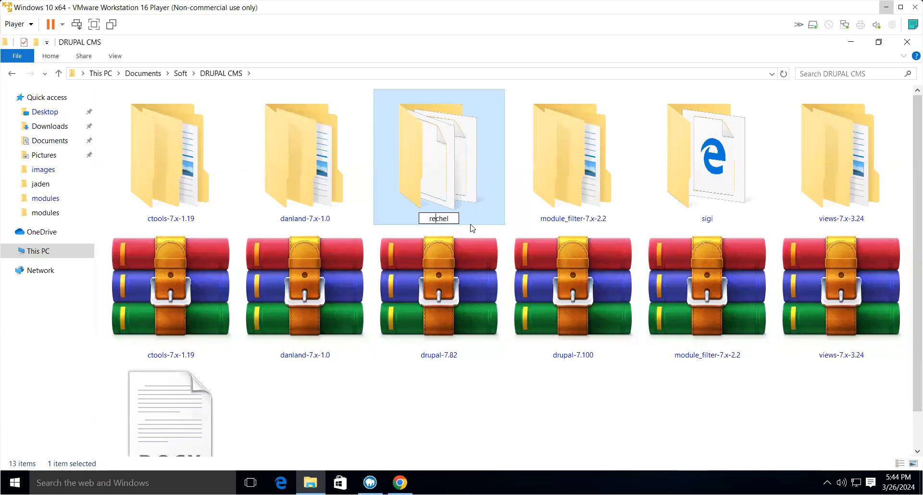
key("BackSpace")
type("a")
left_click(527, 386)
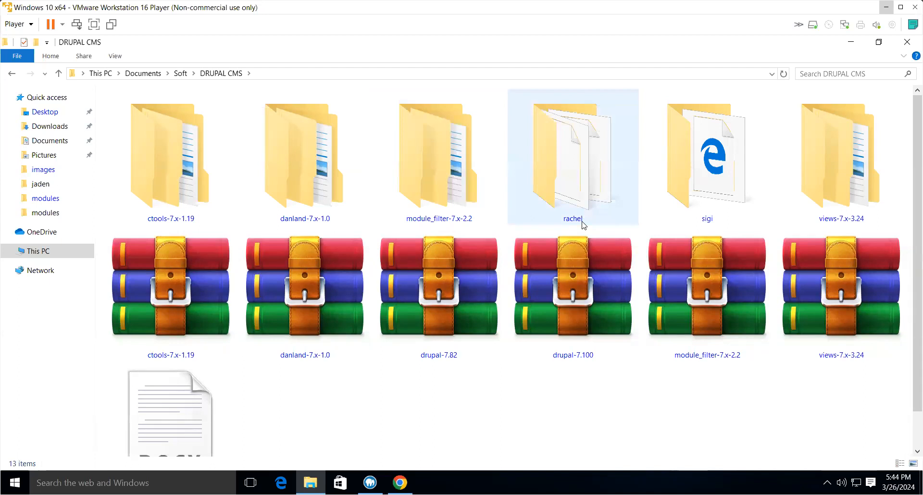
- Copy the rachel folder and paste it into C:/MAMP/htdocs
right_click(572, 186)
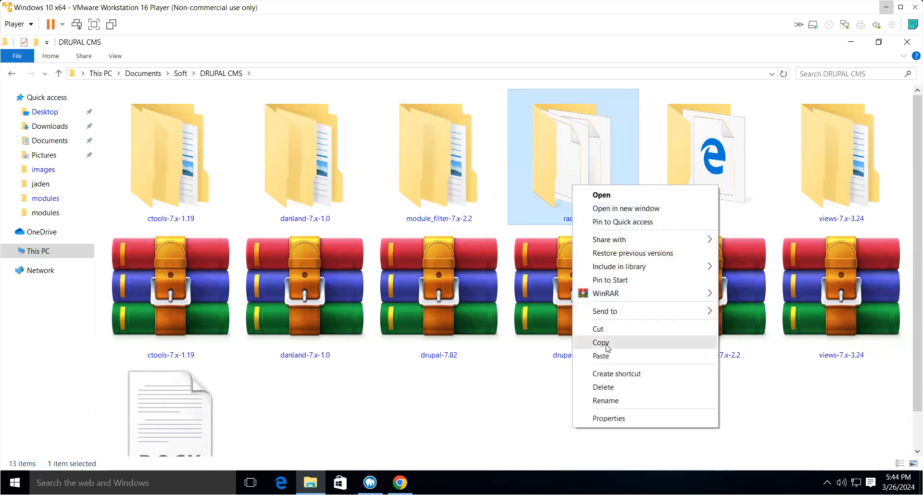
left_click(607, 347)
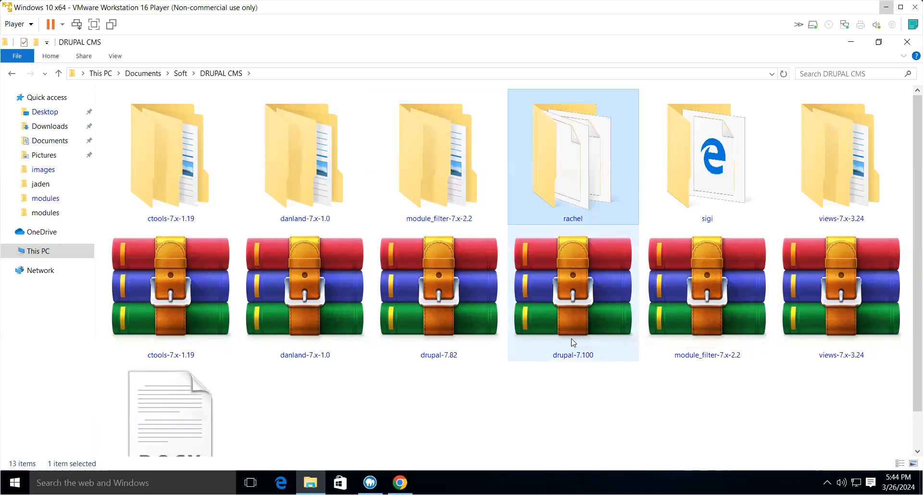
left_click(28, 251)
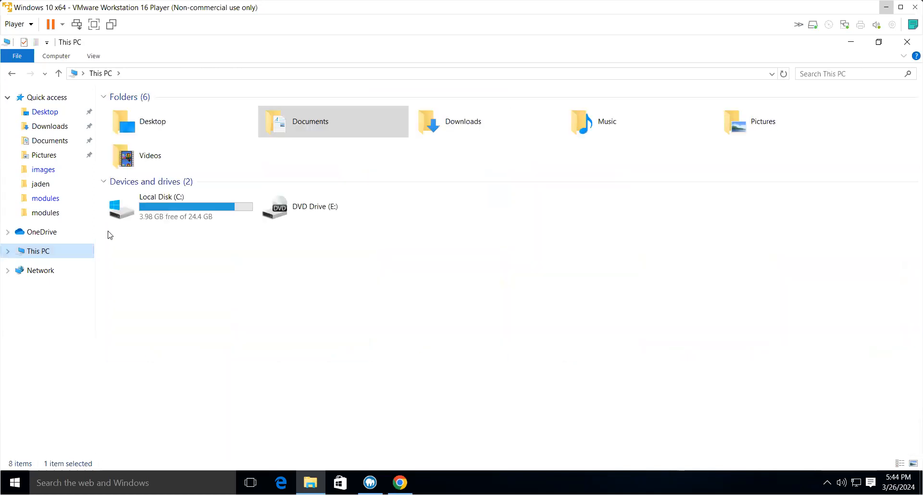
double_click(188, 198)
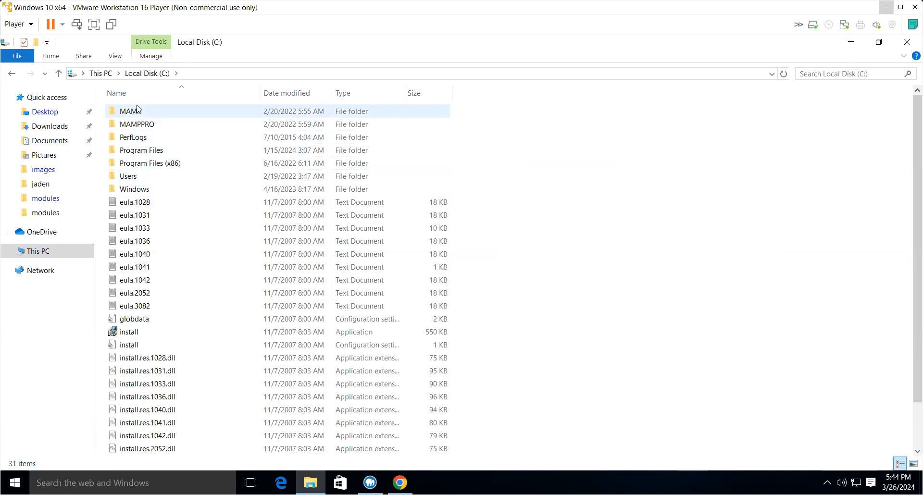
double_click(129, 111)
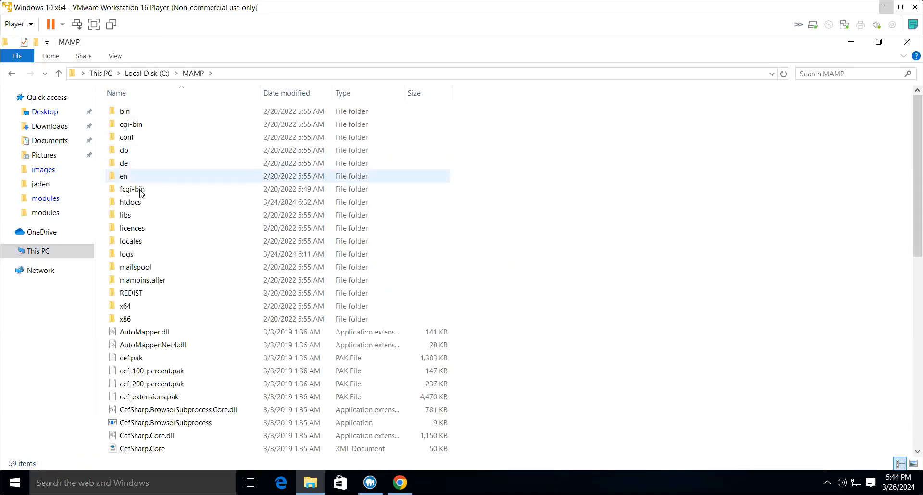
double_click(139, 204)
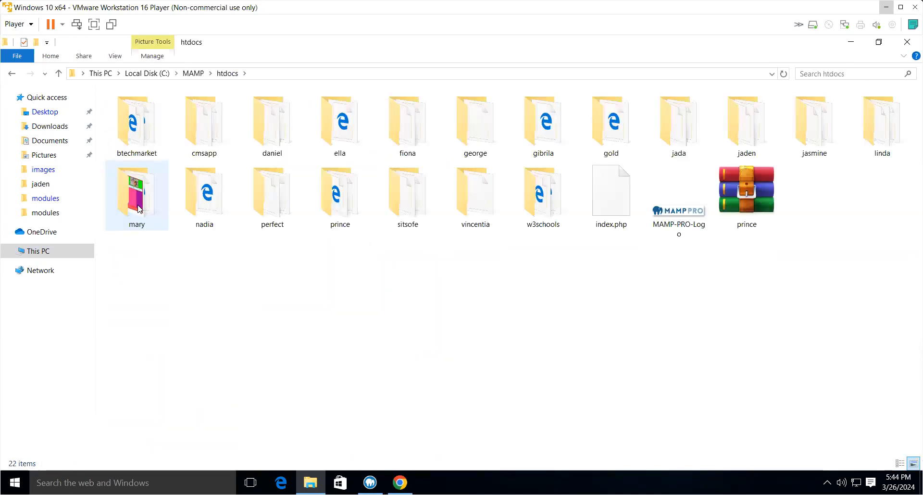
right_click(343, 303)
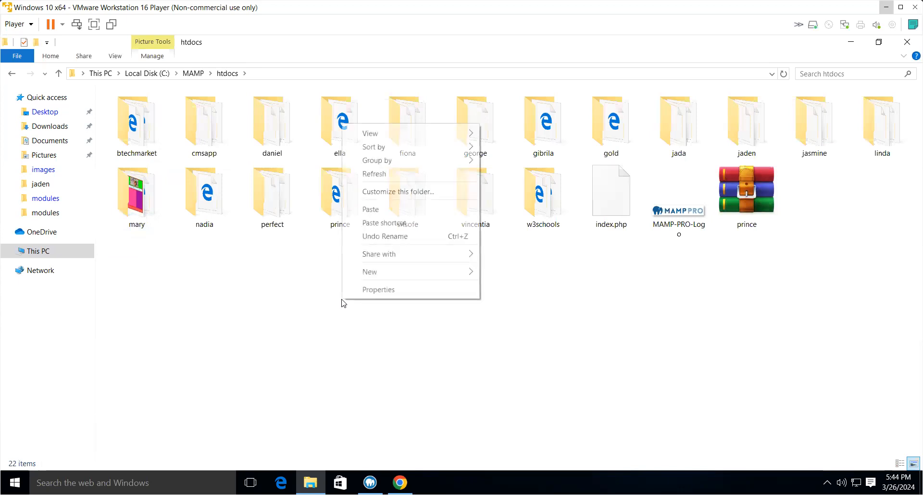
left_click(383, 213)
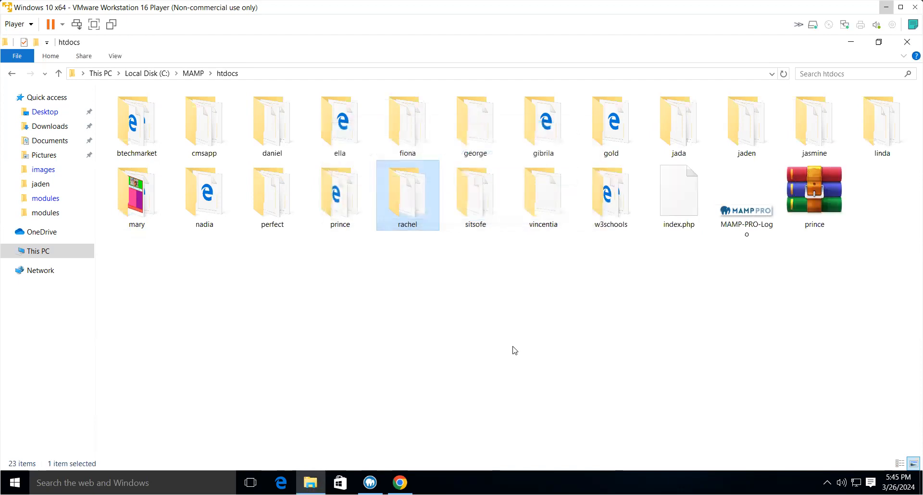
- Open the rachel site's sites > default folder
left_click(416, 262)
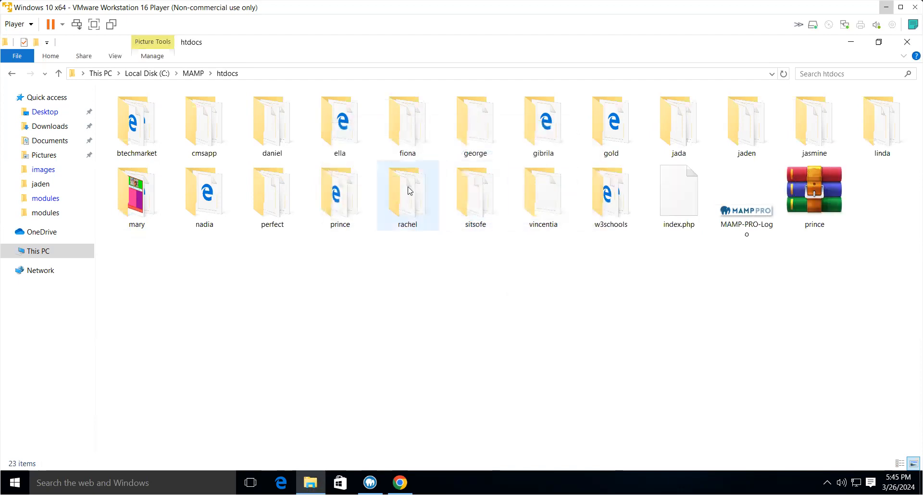
mouse_move(405, 200)
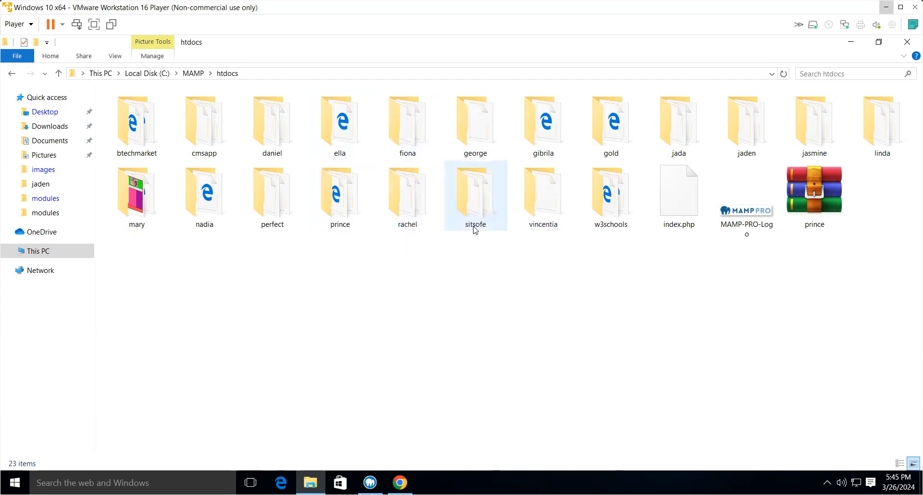
double_click(398, 206)
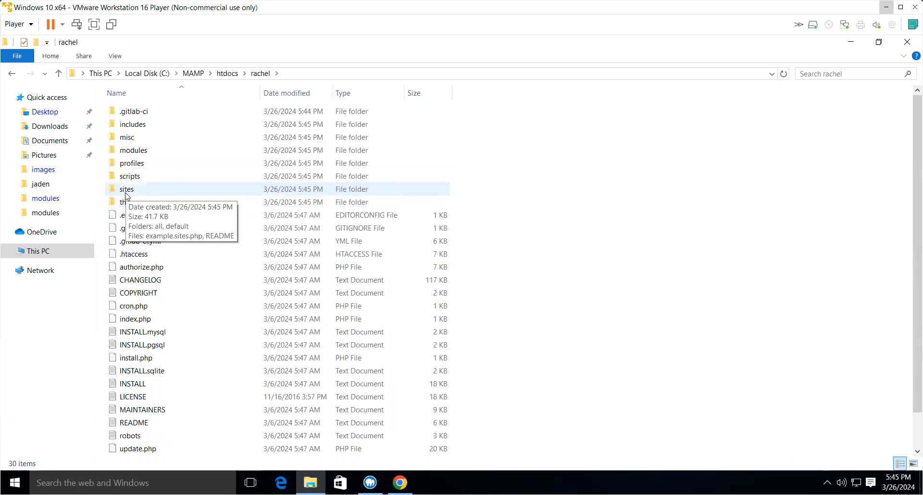
double_click(125, 191)
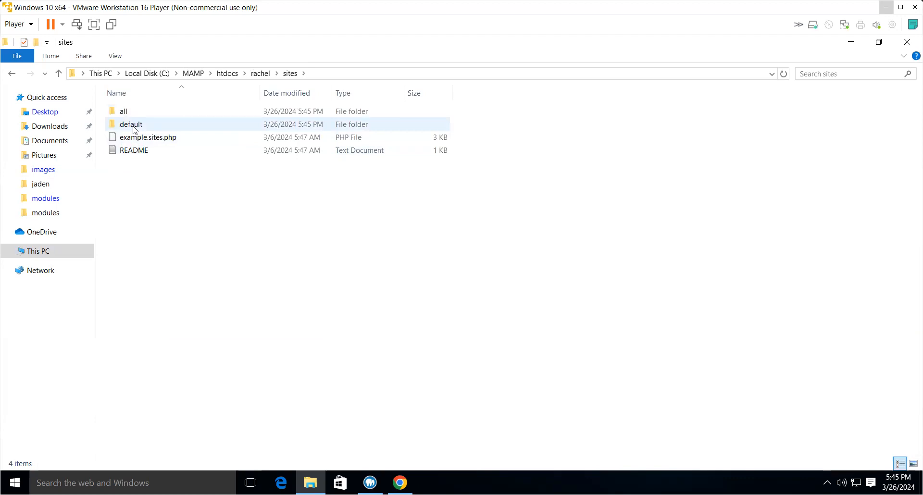
double_click(133, 126)
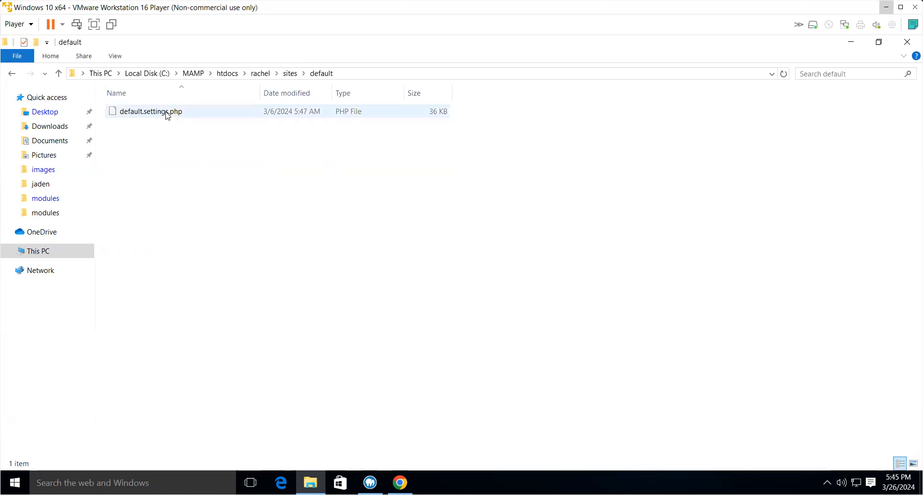
- Make a copy of default.settings.php in the same default folder
left_click(167, 114)
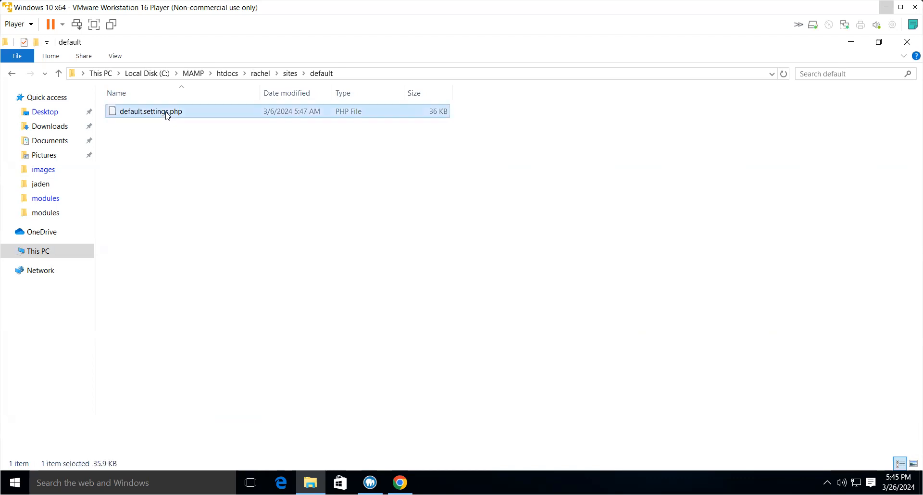
right_click(167, 114)
left_click(201, 211)
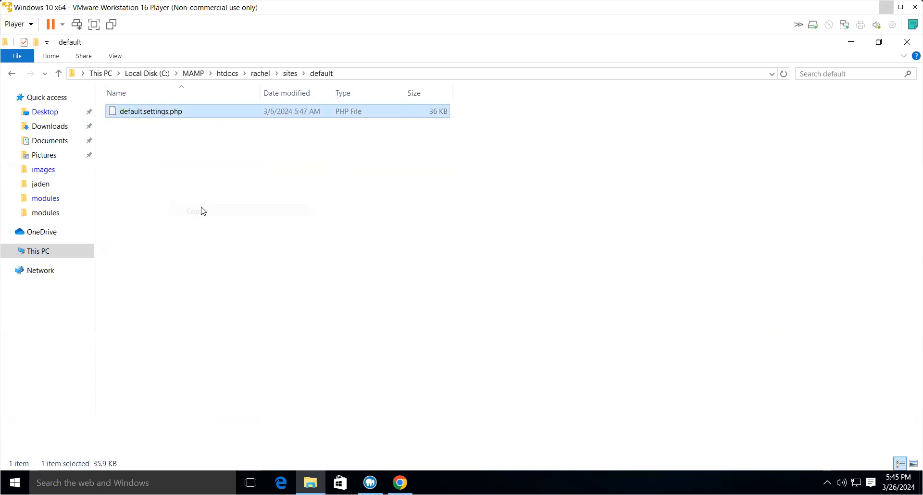
right_click(249, 181)
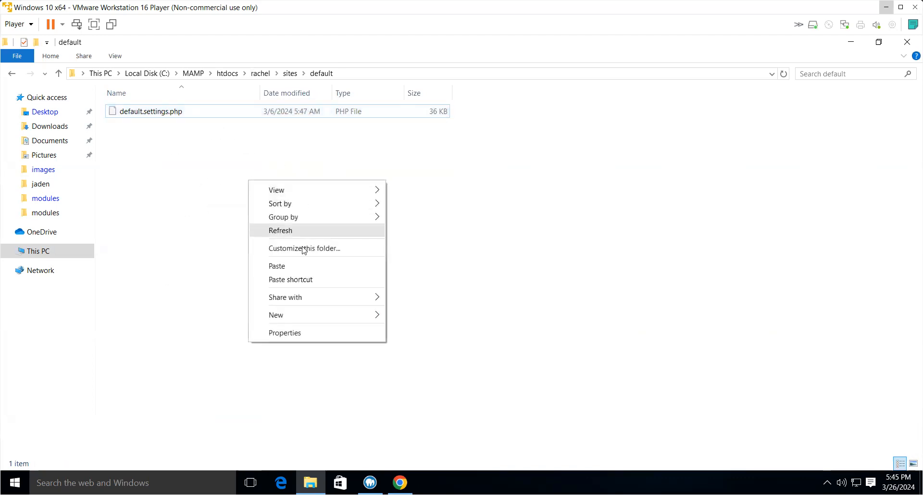
left_click(287, 267)
- Rename the copied settings file to settings.php
right_click(186, 111)
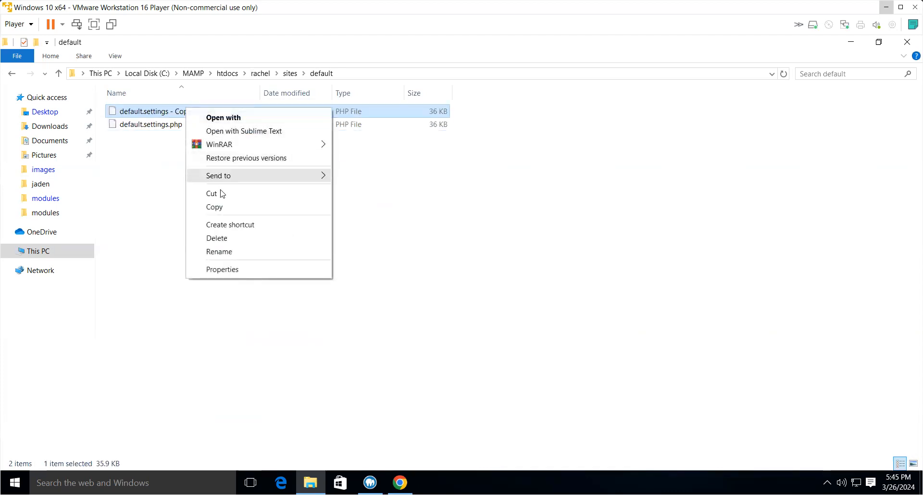
left_click(219, 253)
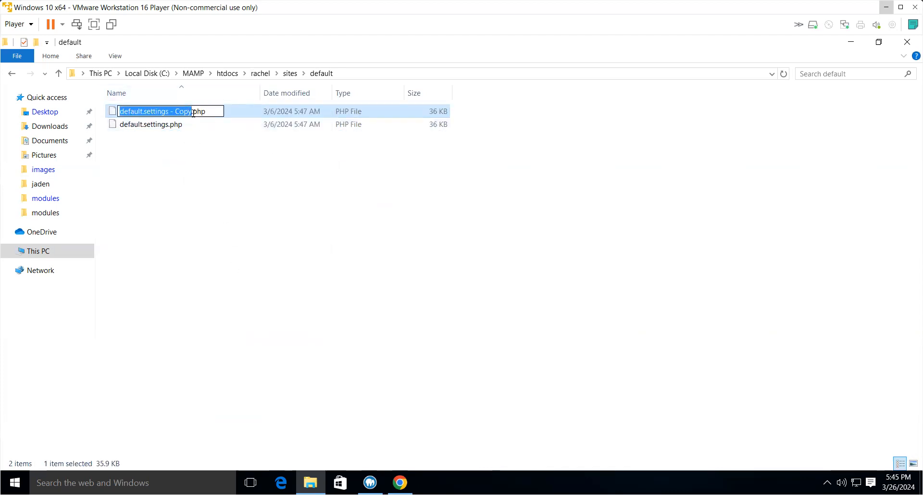
left_click(190, 112)
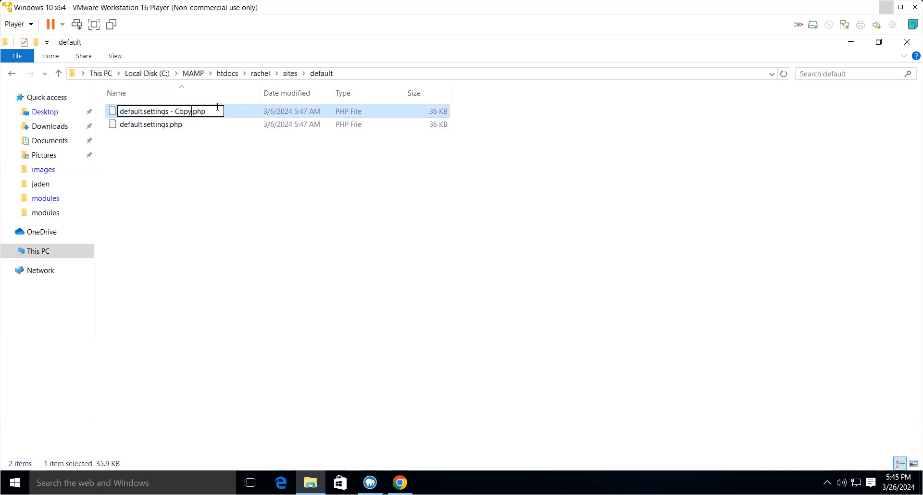
key("BackSpace")
key("BackSpace")
key("BackSpace")
key("BackSpace")
key("BackSpace")
key("BackSpace")
key("BackSpace")
key("BackSpace")
key("BackSpace")
key("BackSpace")
key("BackSpace")
key("BackSpace")
key("BackSpace")
key("BackSpace")
key("BackSpace")
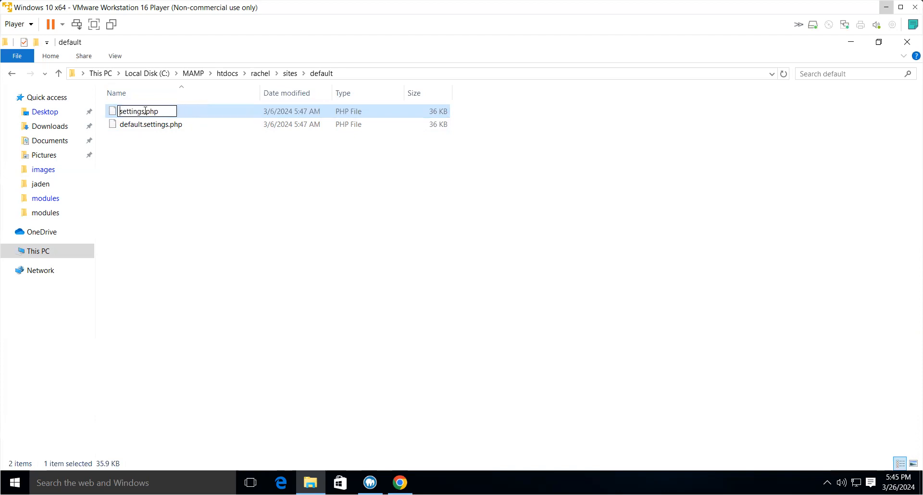
left_click(201, 207)
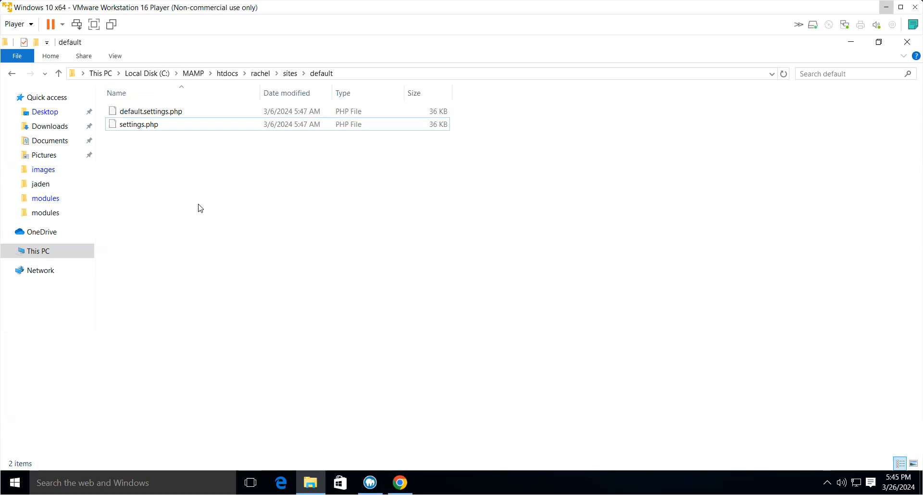
- Give Authenticated Users Full control permission on settings.php in its security properties
right_click(128, 127)
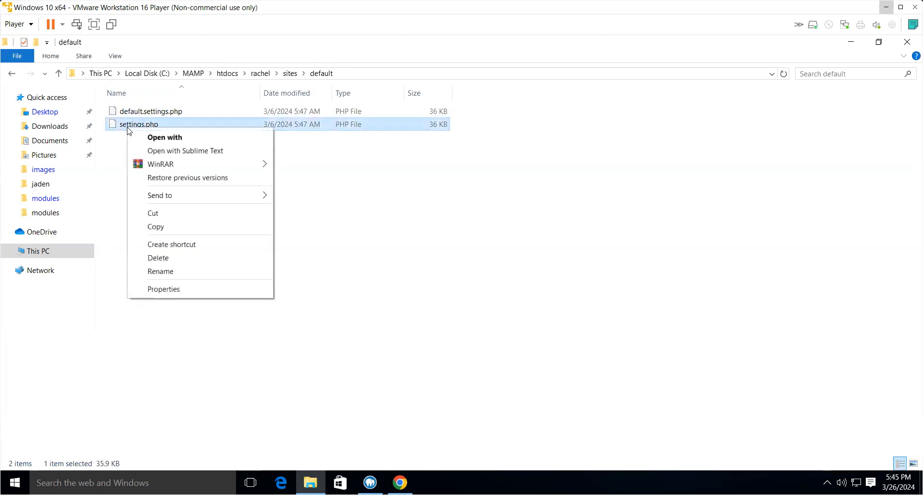
left_click(157, 289)
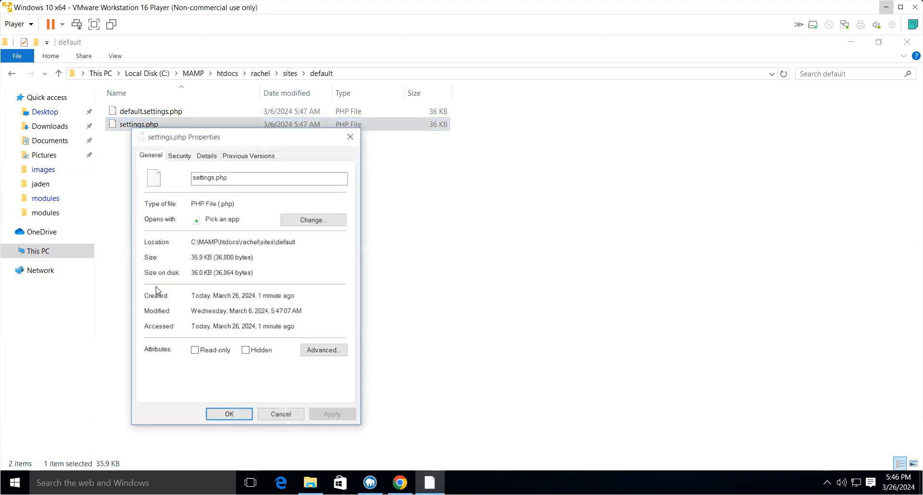
left_click(178, 156)
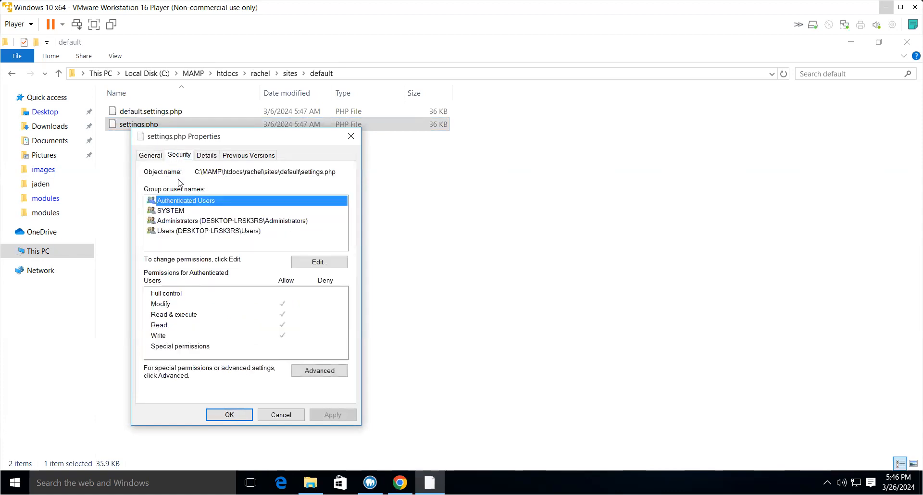
left_click(304, 263)
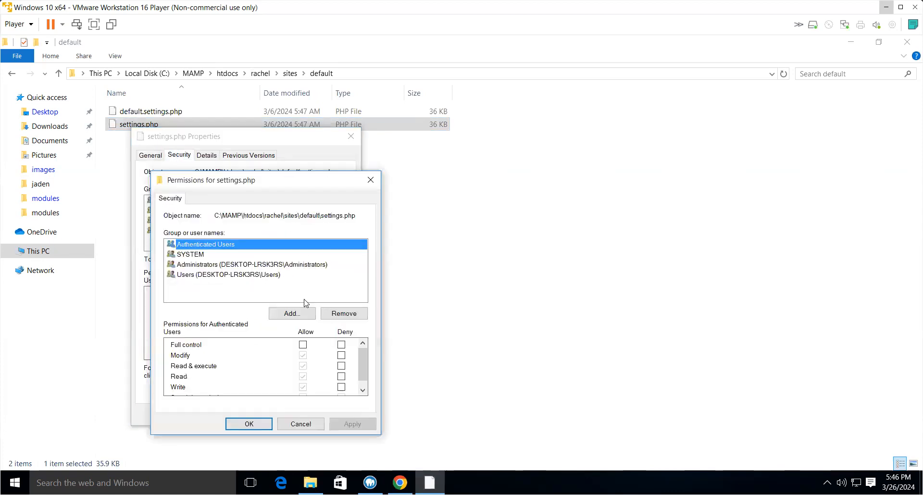
left_click(303, 344)
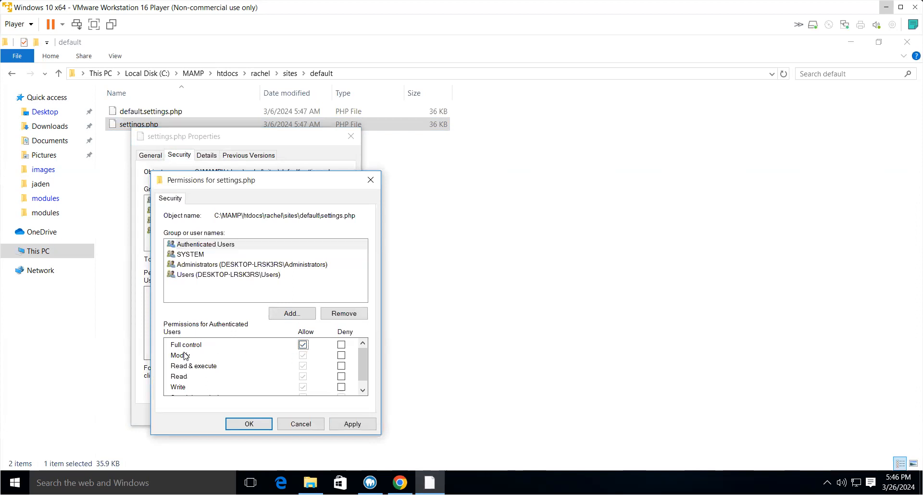
left_click(355, 424)
left_click(250, 424)
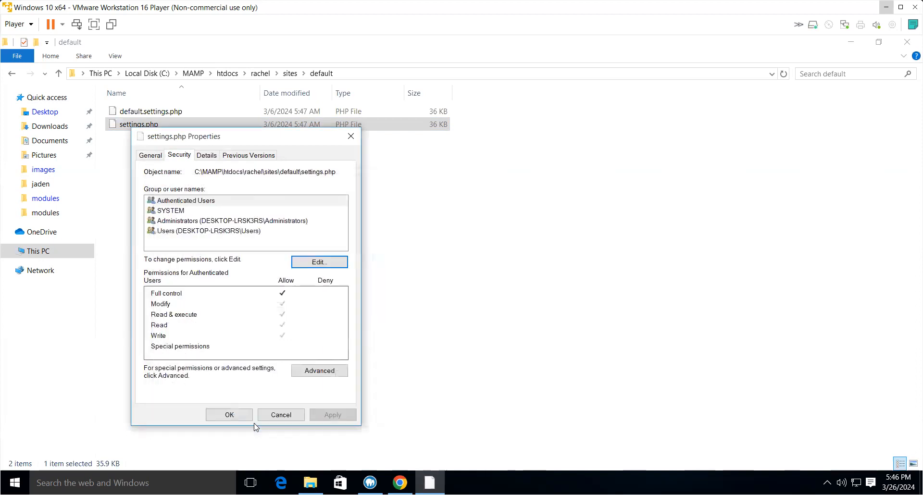
left_click(237, 414)
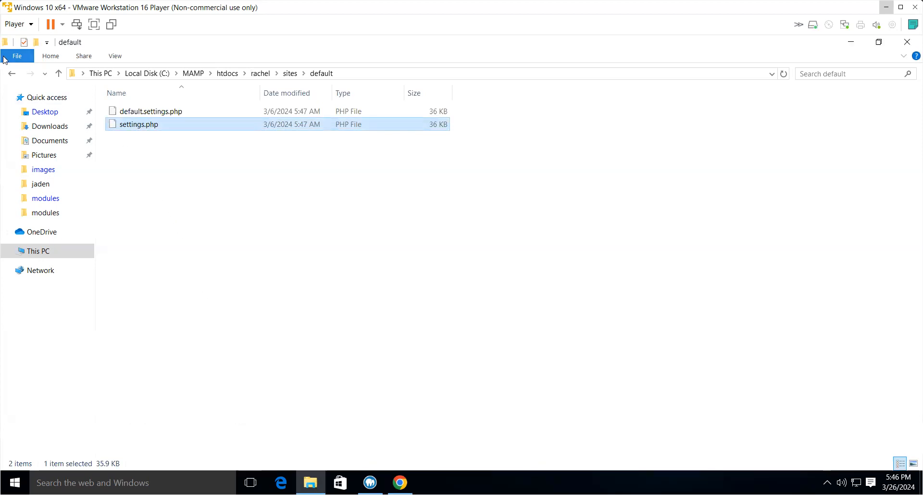
- Give Authenticated Users Full control permission on the default folder in its security properties
left_click(11, 74)
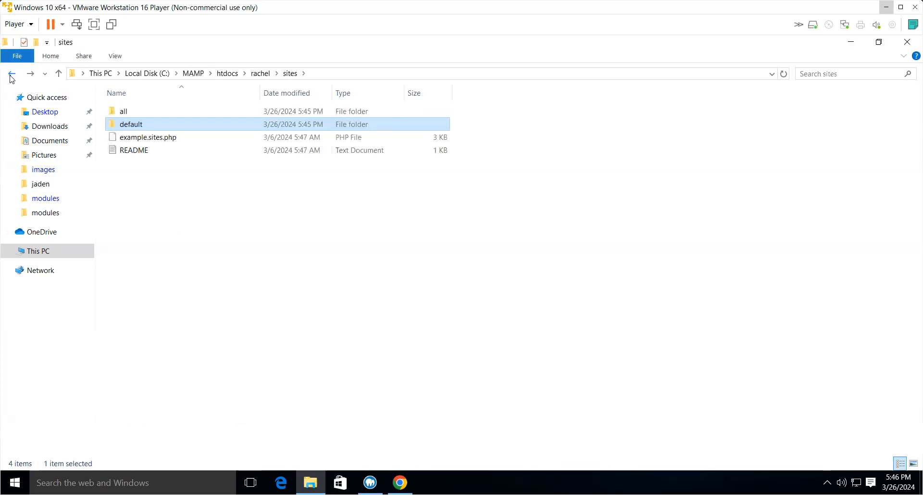
right_click(116, 125)
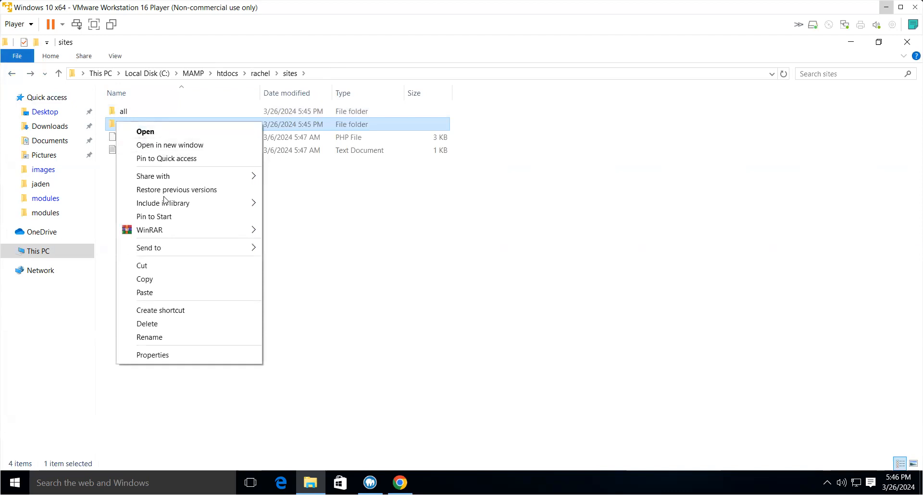
left_click(163, 360)
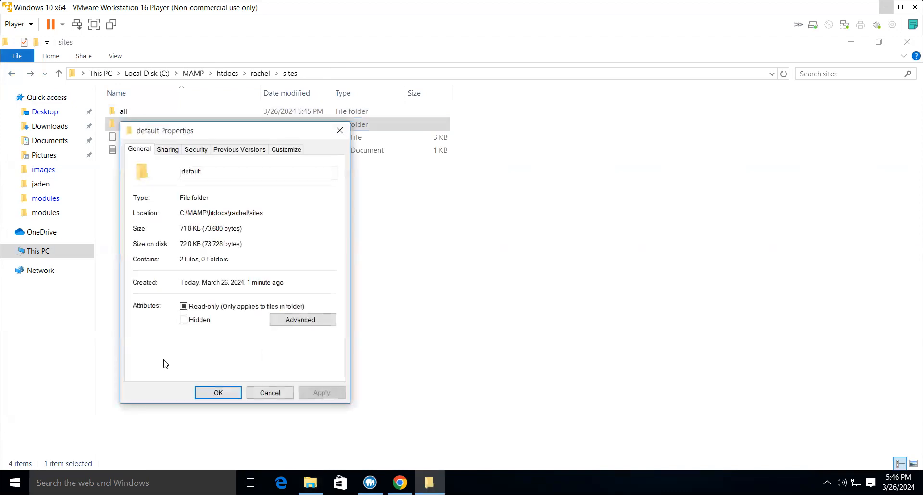
left_click(188, 151)
left_click(304, 248)
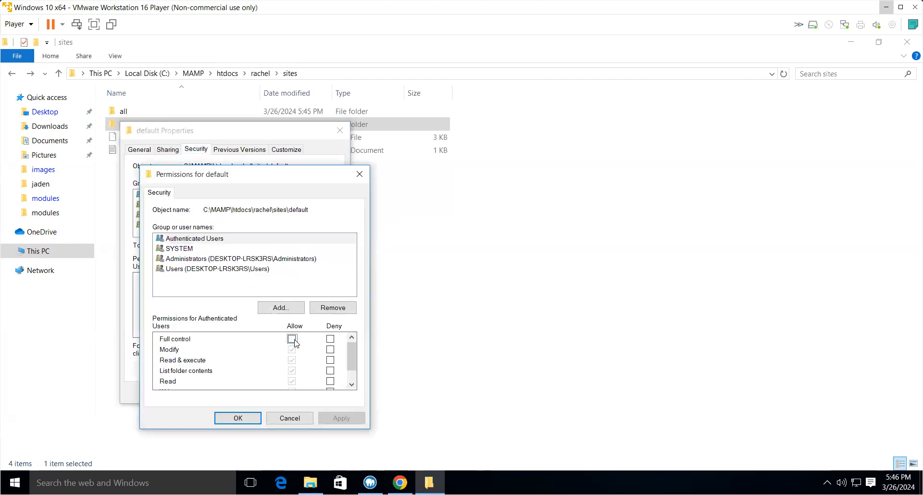
left_click(294, 341)
left_click(345, 420)
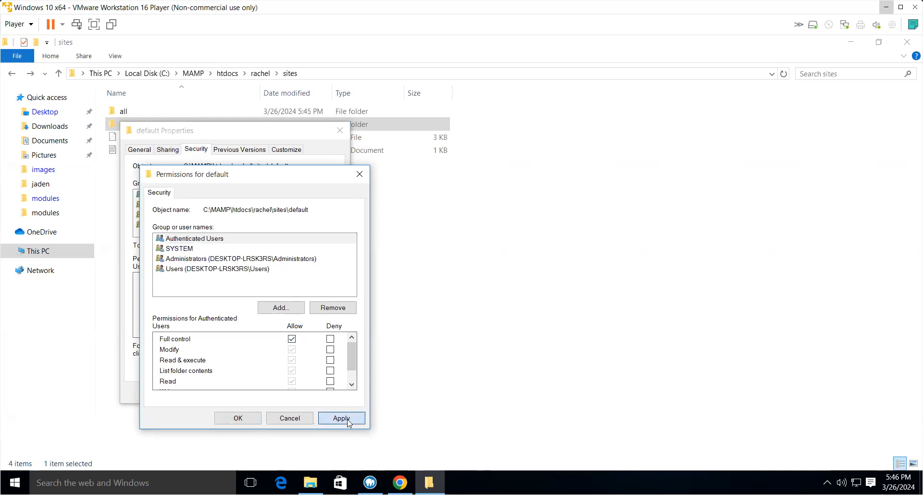
left_click(242, 419)
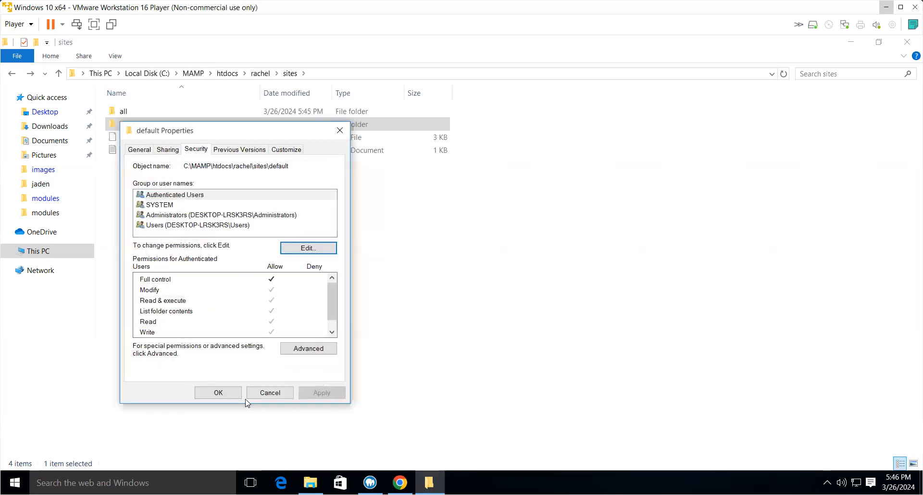
left_click(219, 393)
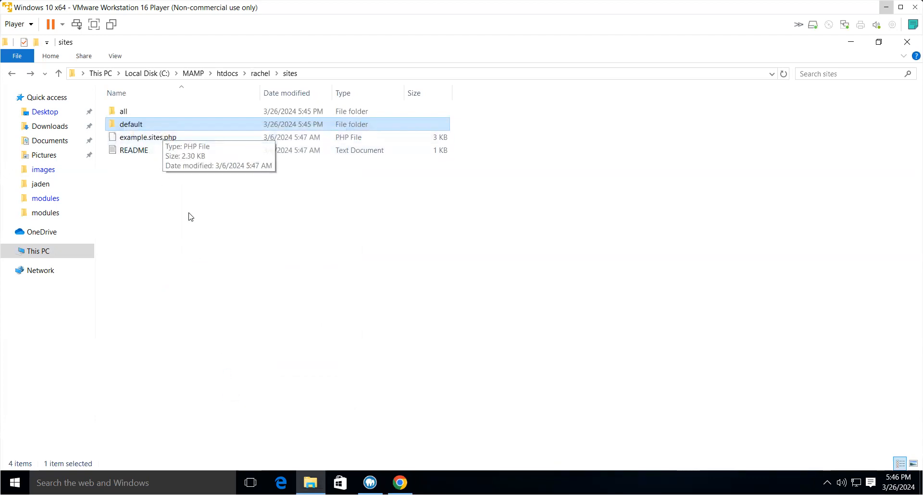
- Open the default folder again and inspect its two settings files
double_click(131, 125)
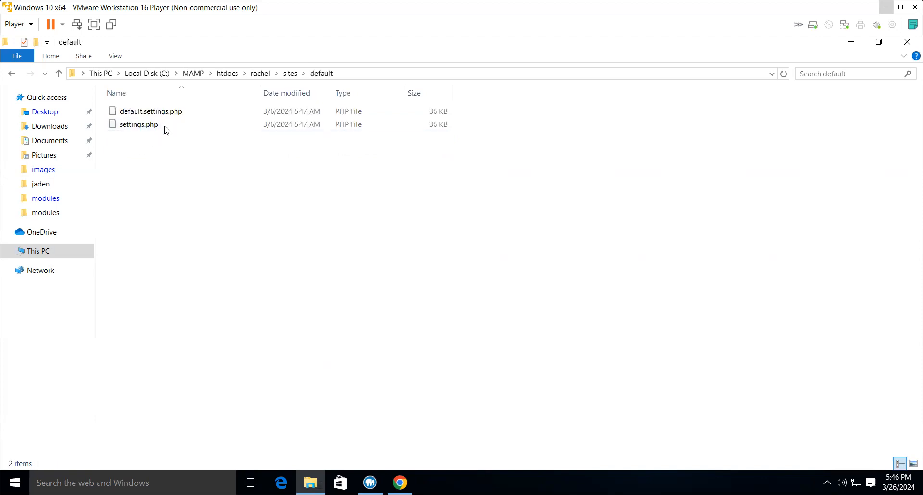
left_click(128, 125)
left_click(128, 113)
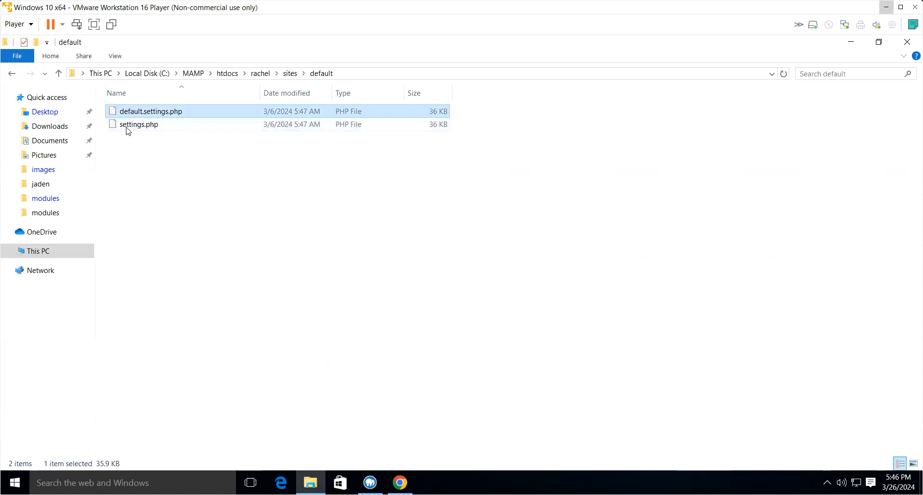
left_click(127, 126)
left_click(128, 114)
left_click(128, 126)
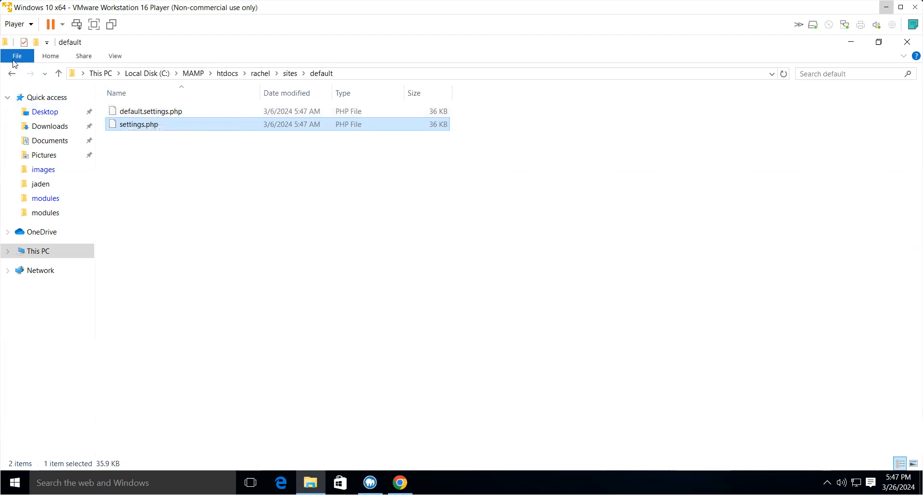
- Navigate back up to the htdocs folder
key("alt+Left")
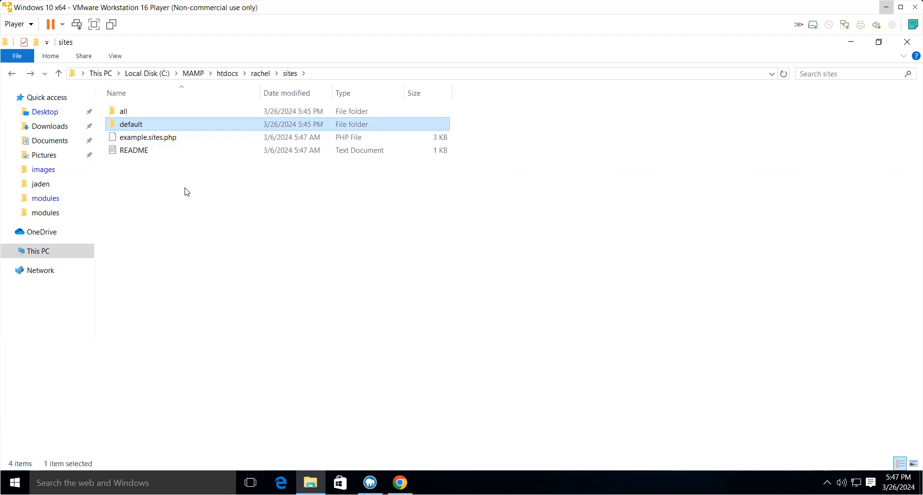
double_click(131, 124)
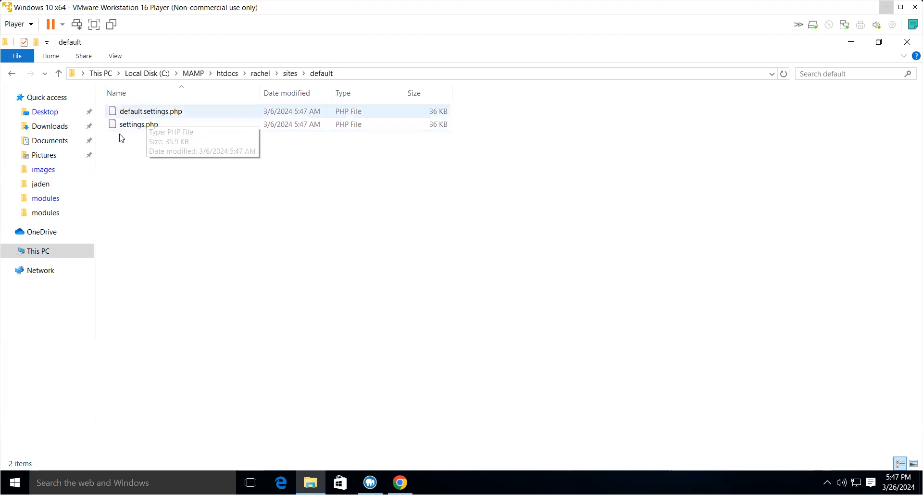
left_click(13, 75)
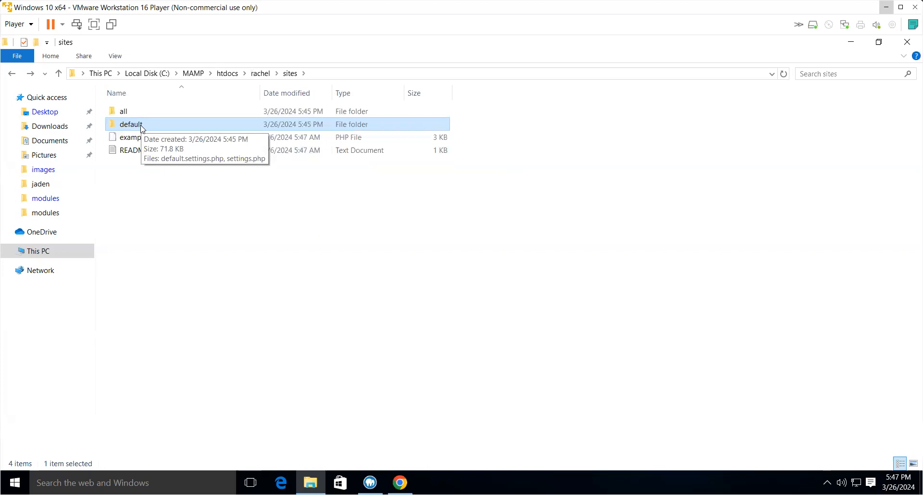
left_click(9, 76)
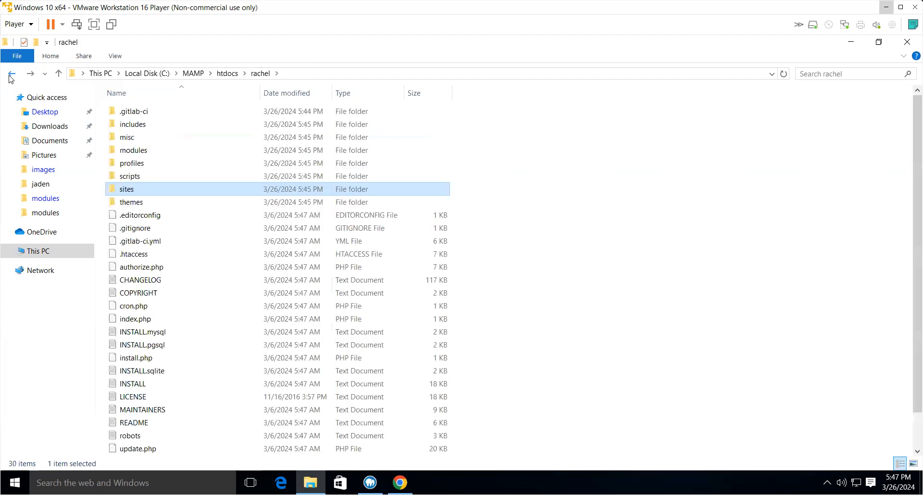
left_click(11, 77)
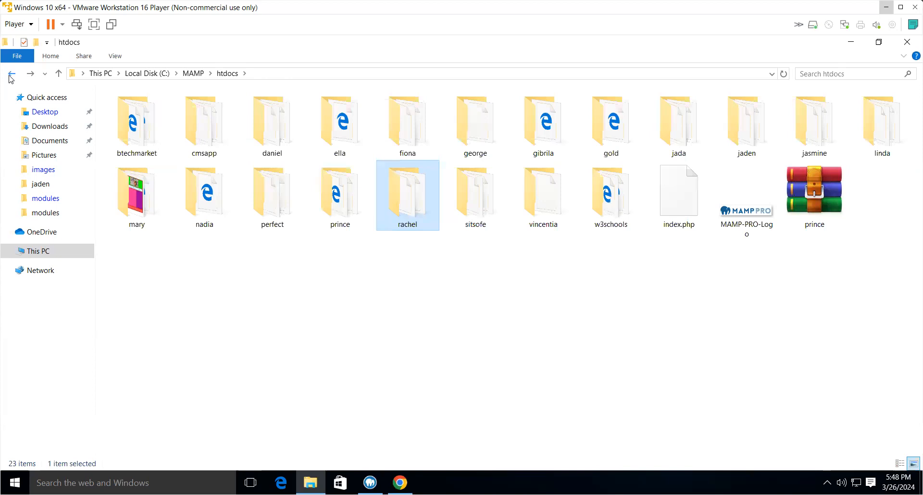
- Close the file explorer and open phpMyAdmin at localhost/phpmyadmin in the browser
left_click(11, 77)
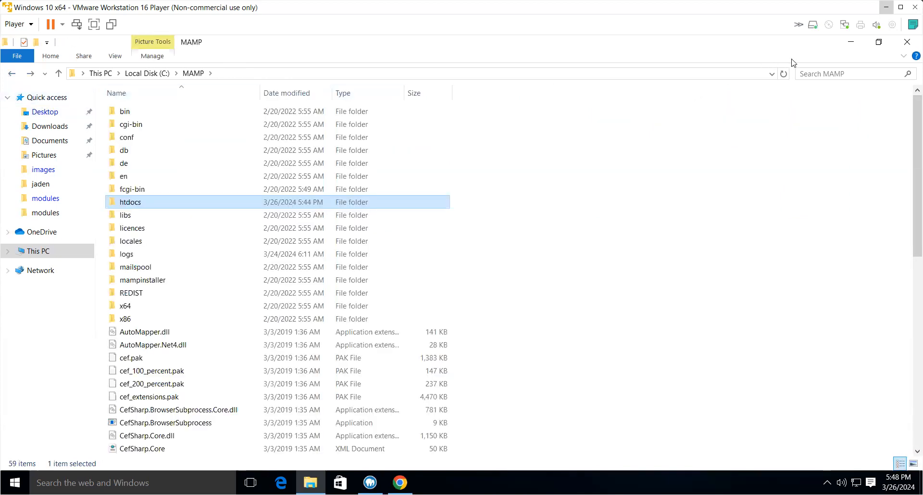
left_click(906, 42)
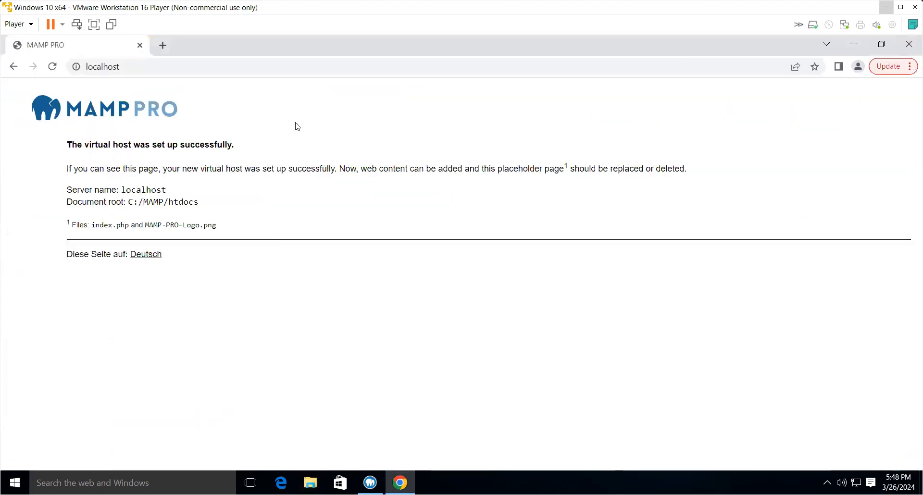
left_click(145, 66)
left_click(149, 66)
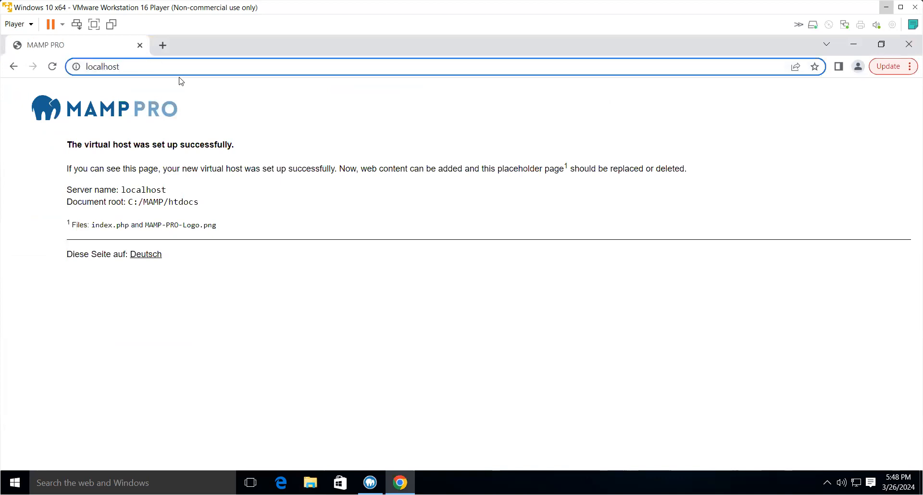
type("/")
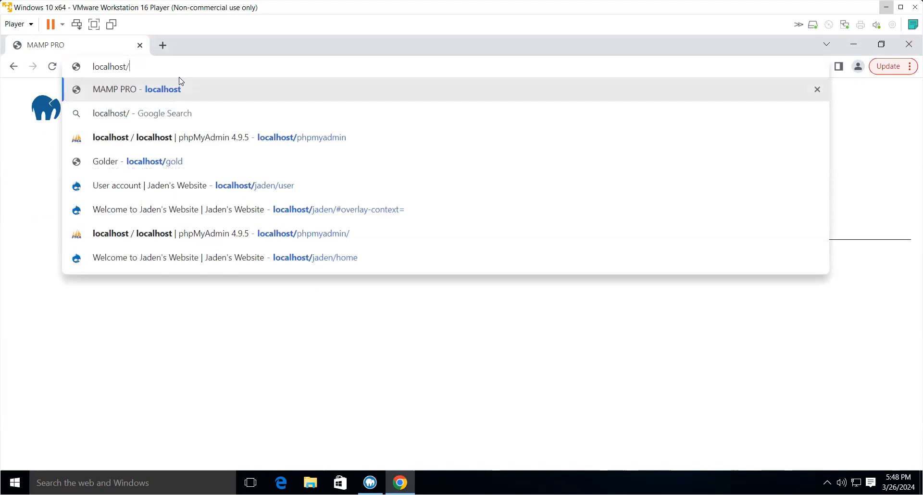
type("php")
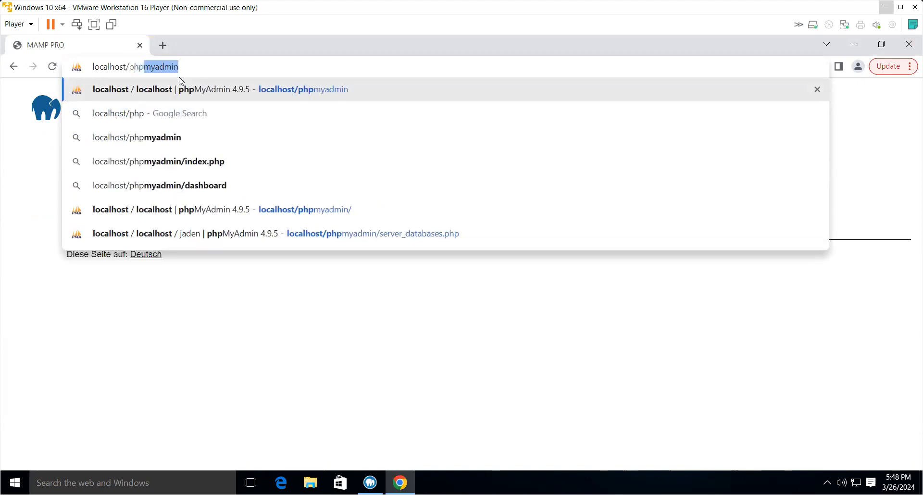
key("Return")
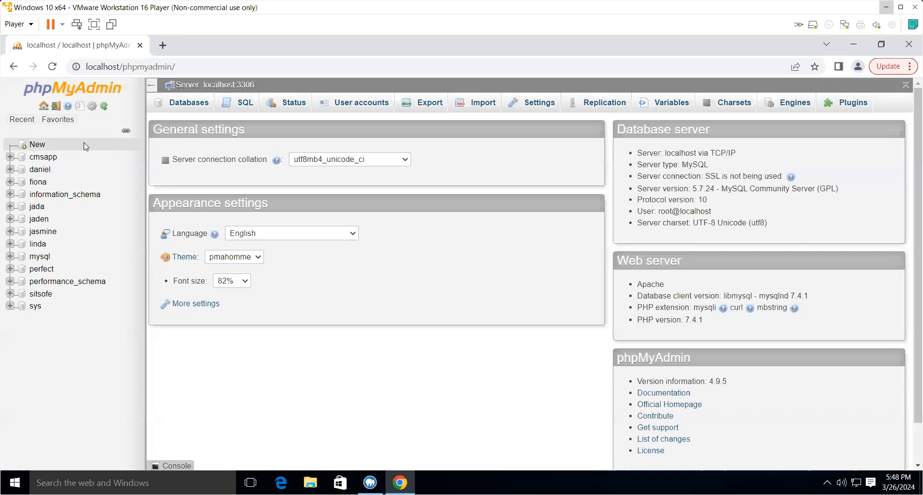
- Create a new database named rachel in phpMyAdmin
left_click(181, 106)
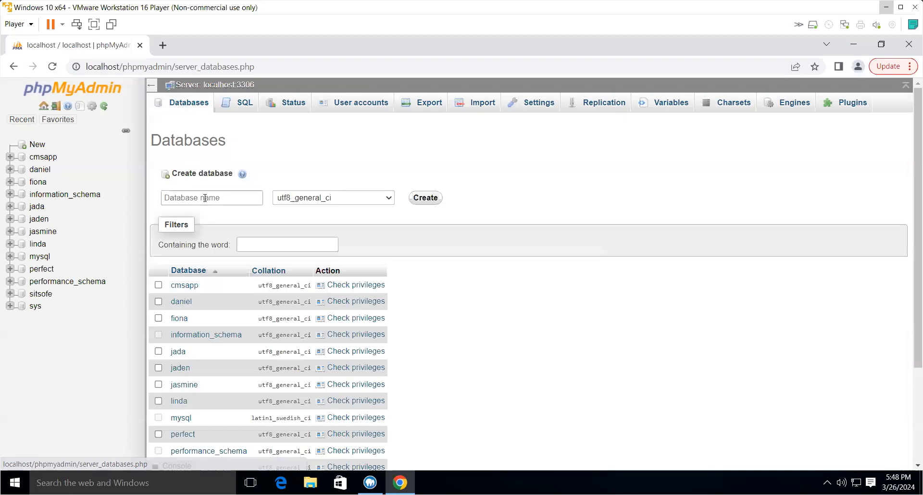
left_click(214, 197)
type("ra")
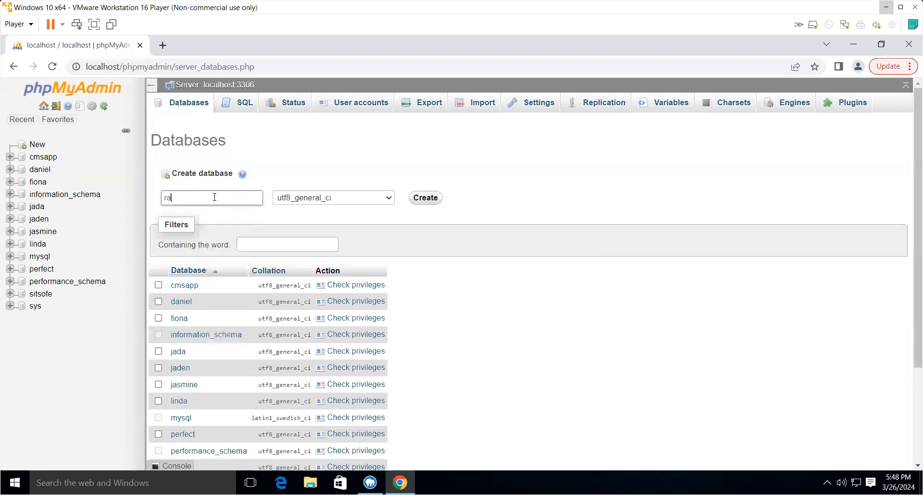
type("dhel")
left_click(425, 201)
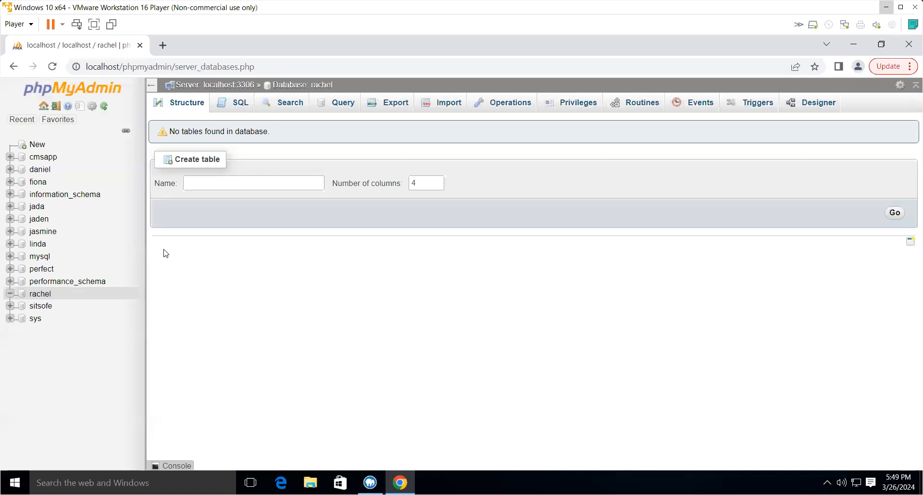
- Open a new browser tab and go to localhost/rachel to start the Drupal installer
left_click(163, 46)
type("lo")
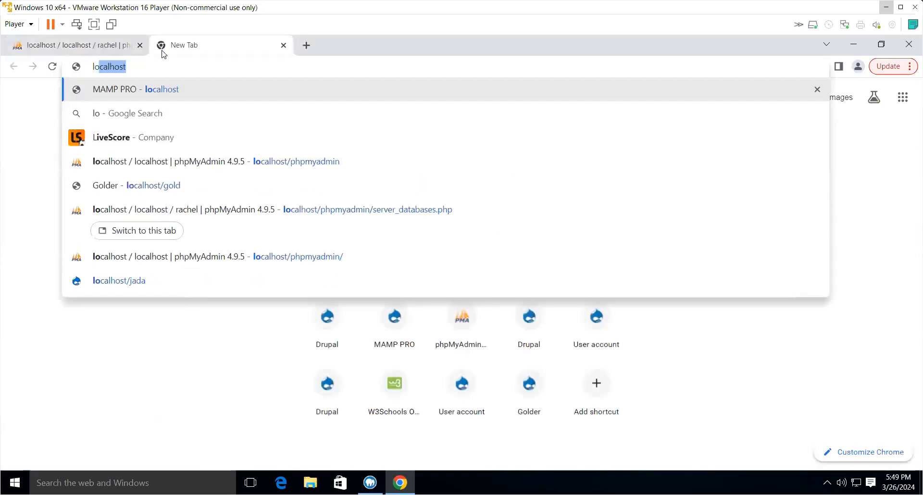
type("calhost")
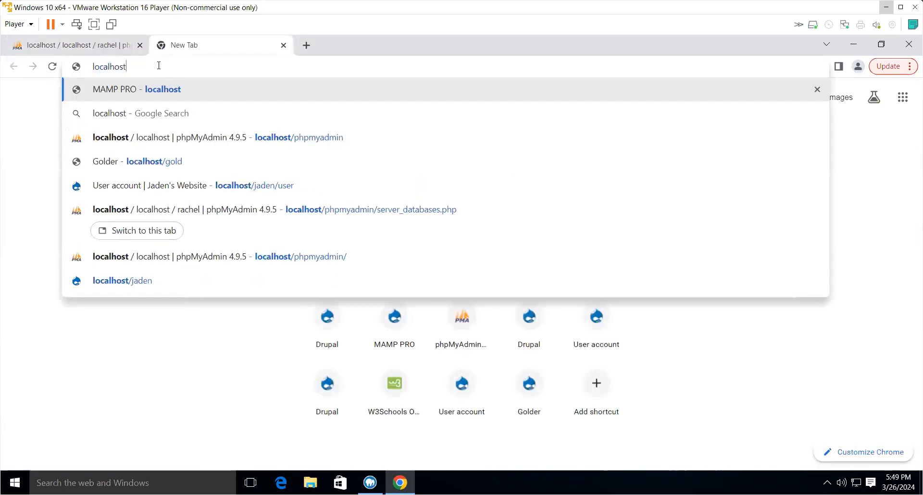
type("/r")
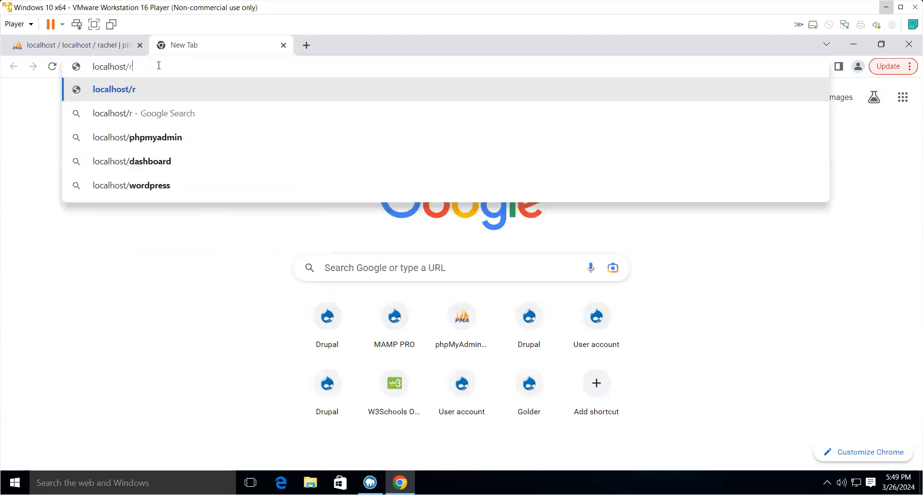
type("achel")
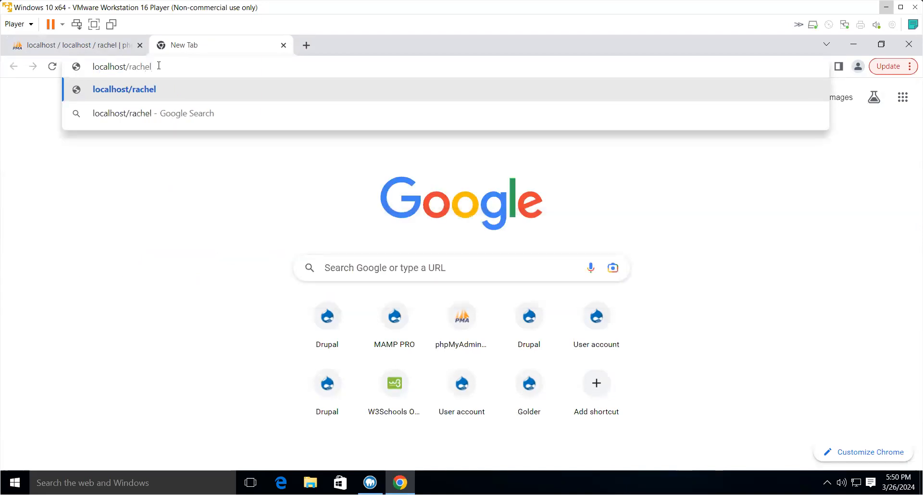
key("Return")
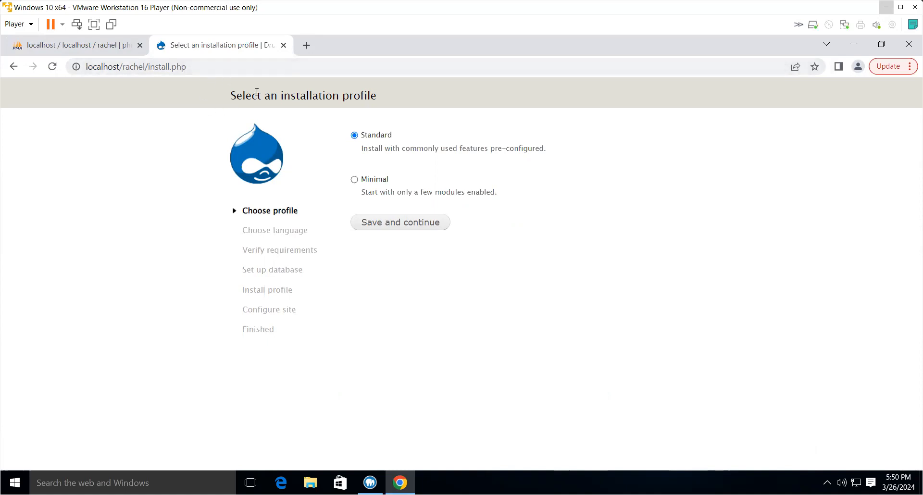
- Continue through the installer with the Standard profile and the default language
left_click(424, 226)
left_click(418, 187)
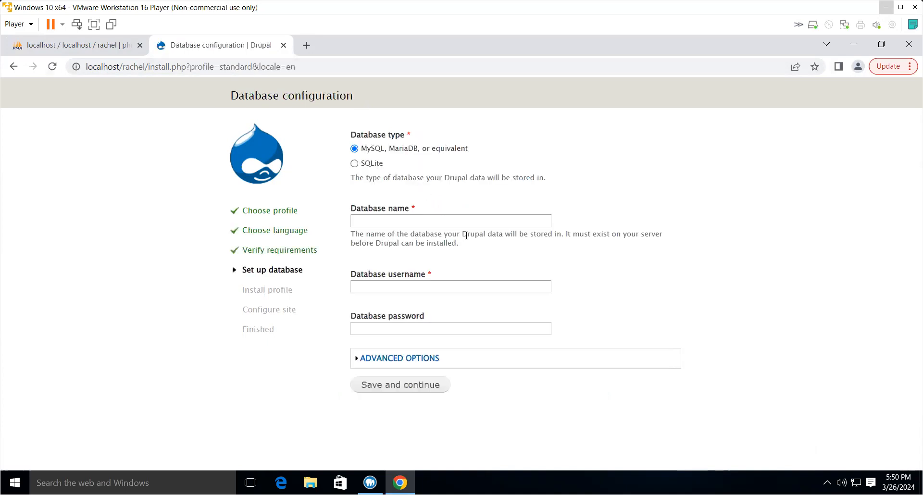
- Configure the database connection with database name rachel, username root and the database password, and continue
left_click(412, 219)
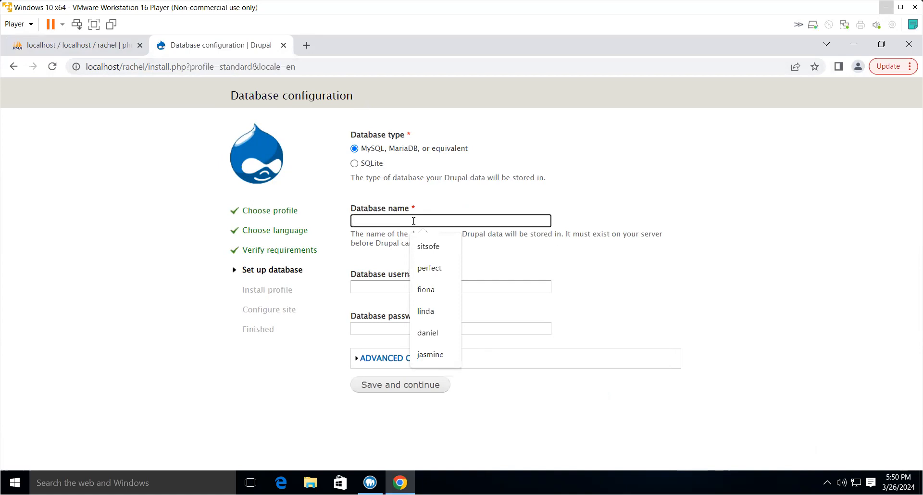
type("rachel")
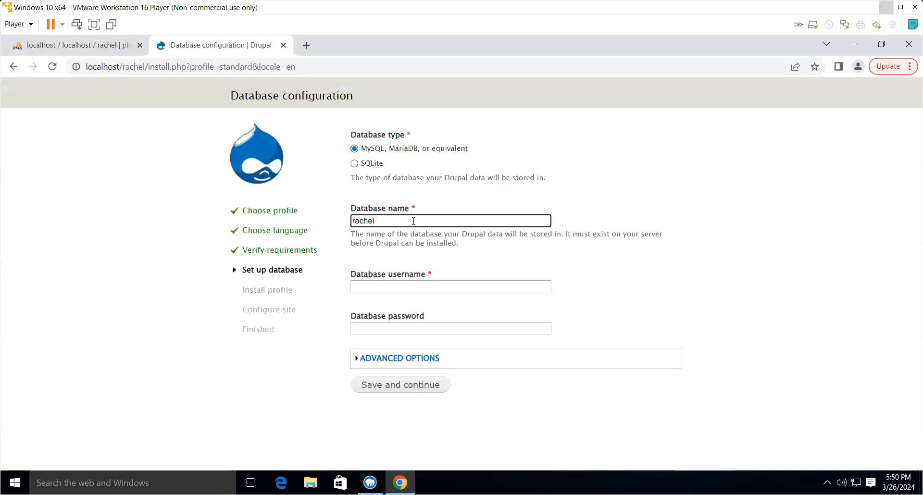
left_click(407, 286)
type("root")
left_click(411, 330)
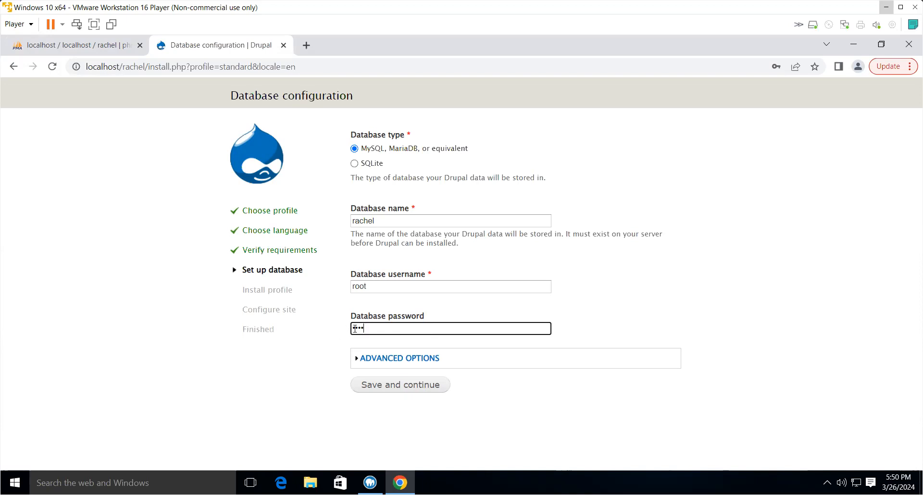
left_click(391, 387)
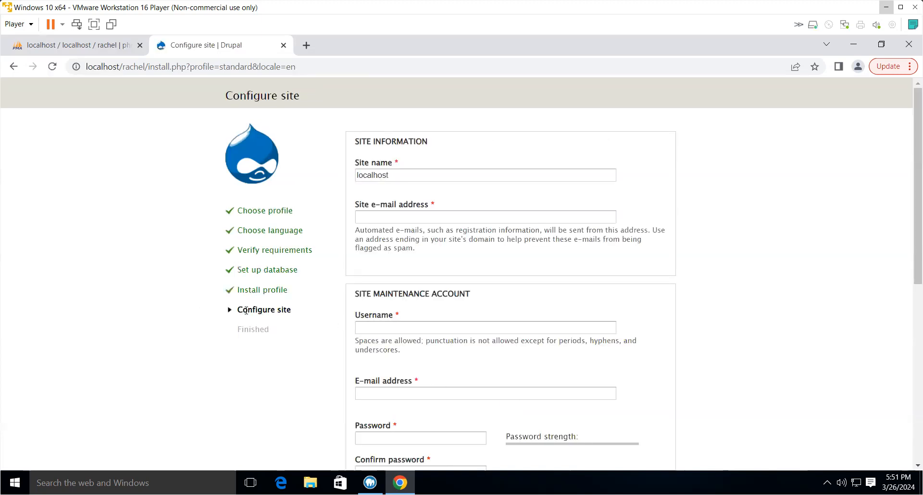
- Set the site name to Rachel's Net and fill in the site e-mail address
left_click_drag(240, 310, 290, 311)
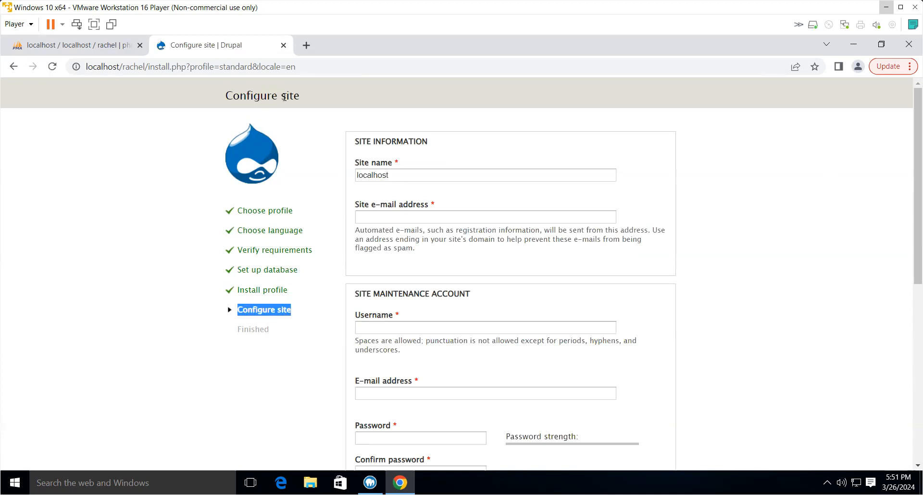
left_click_drag(393, 176, 352, 177)
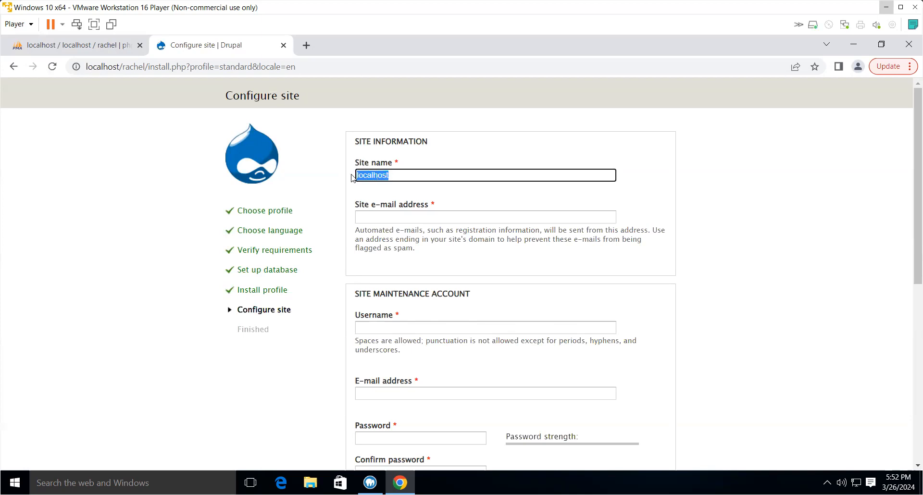
type("Rachel's Net")
left_click(363, 216)
left_click(460, 243)
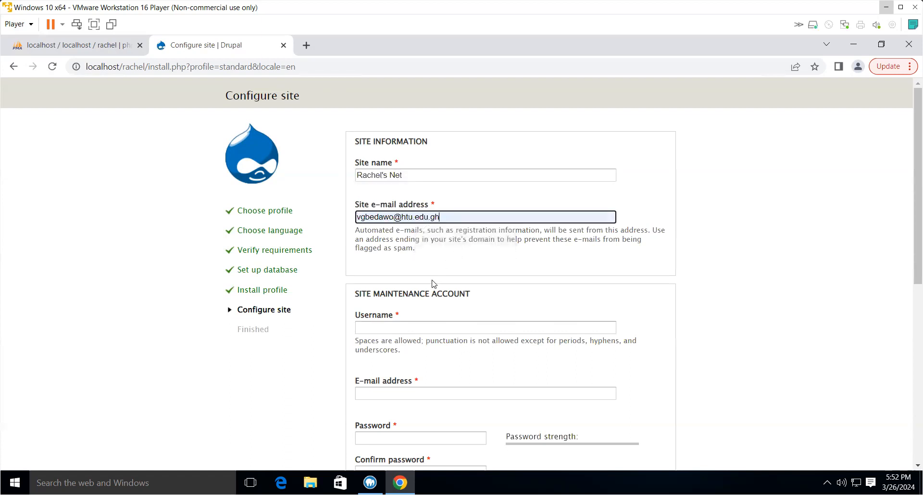
- Set the maintenance account username to webmaster with the suggested e-mail address
left_click(404, 330)
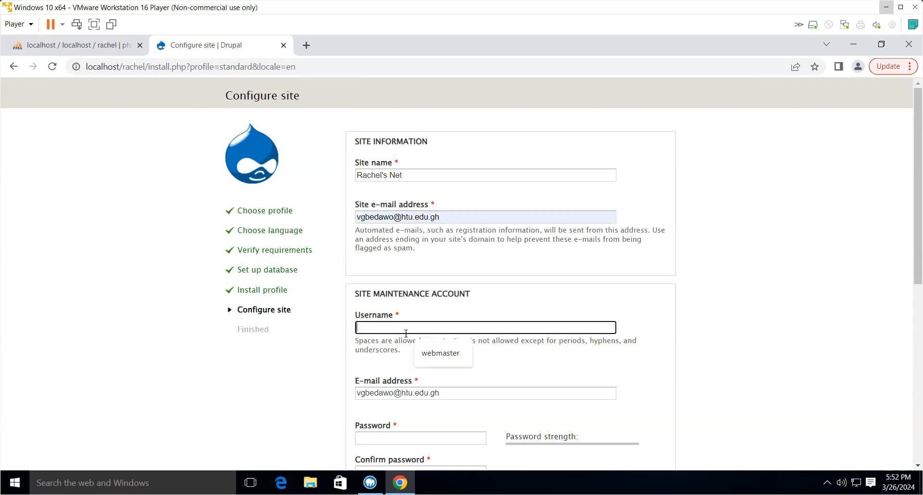
left_click(433, 356)
scroll(431, 360, "down", 2)
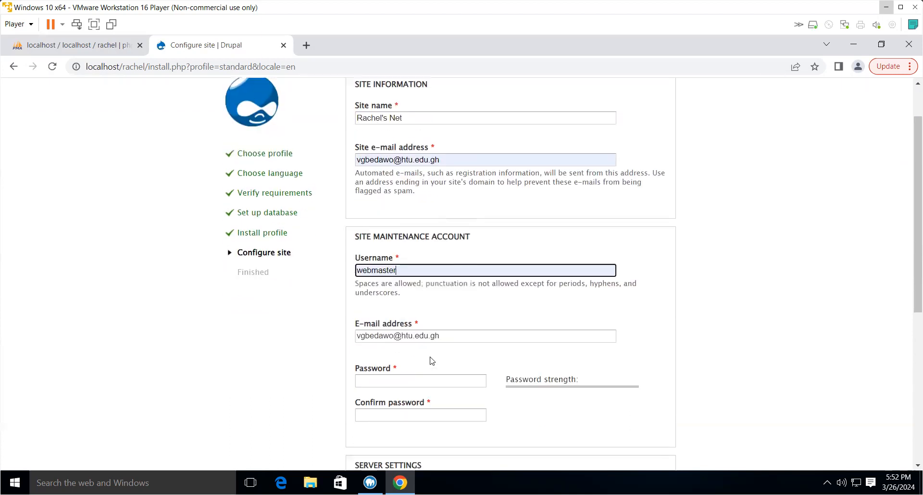
- Enter the maintenance account password and confirm it
left_click(409, 319)
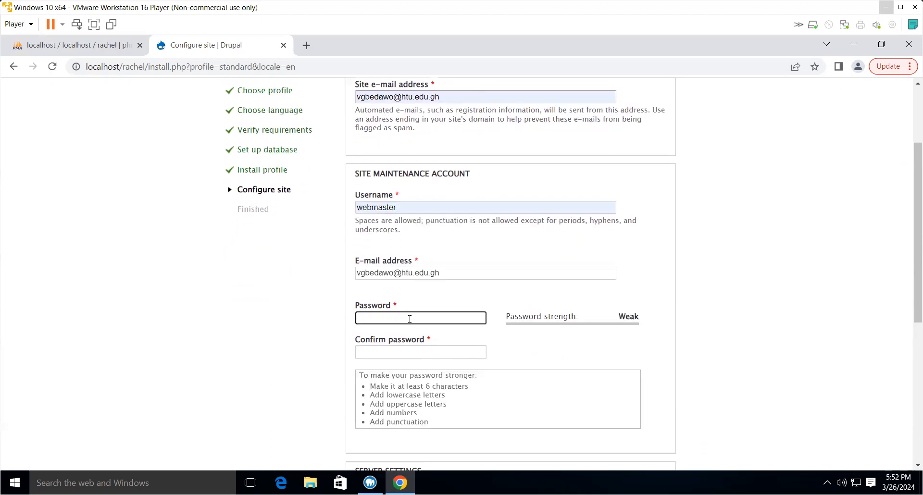
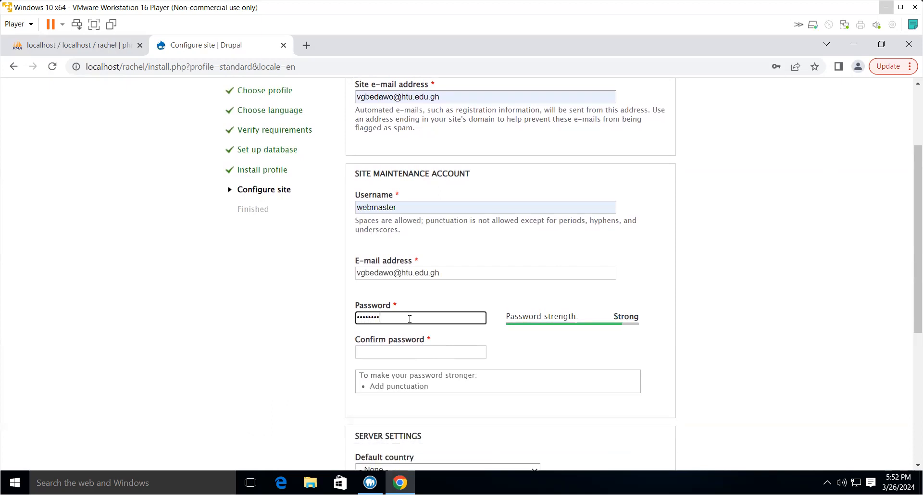
left_click(412, 352)
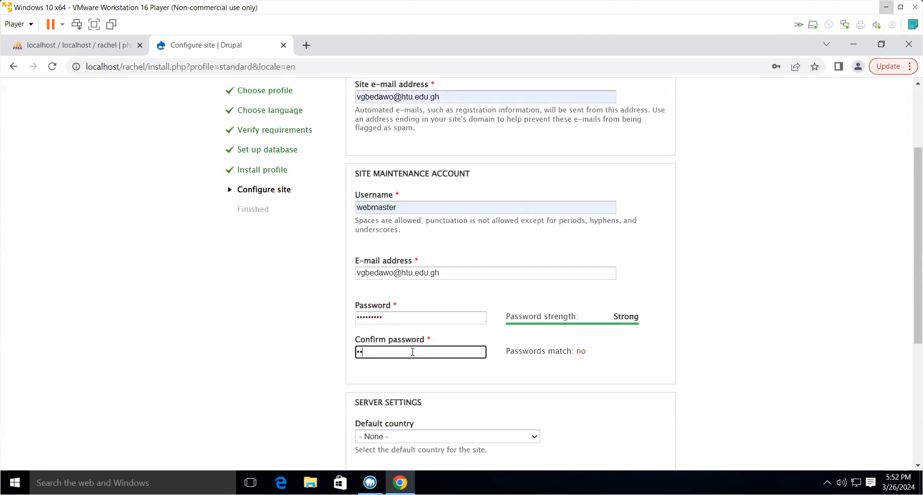
scroll(412, 352, "down", 5)
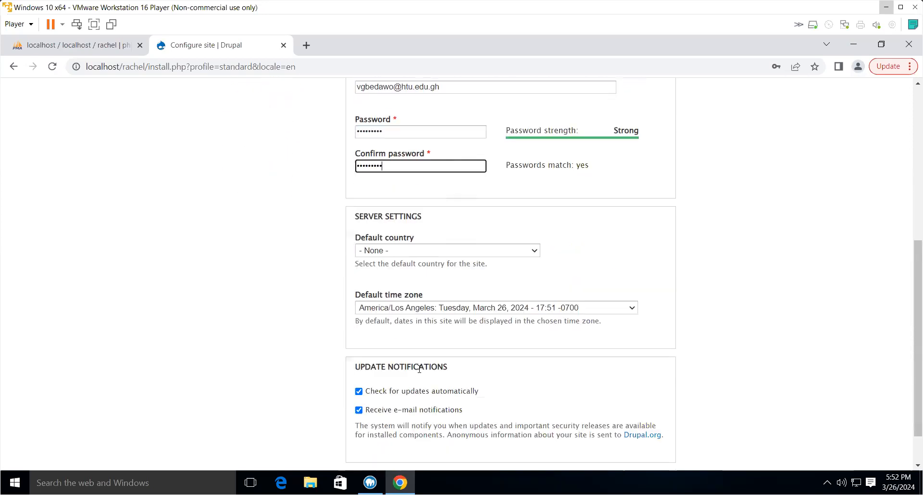
- Set the default country to Ghana
left_click(405, 203)
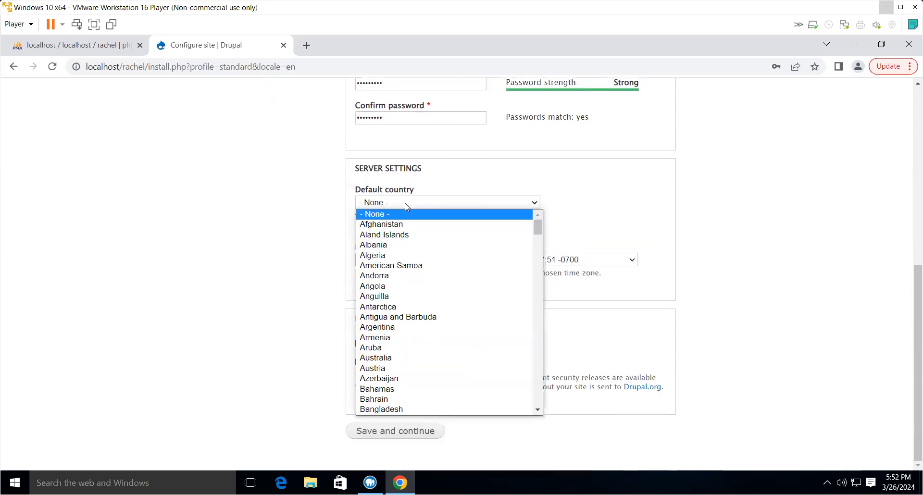
type("gh")
scroll(374, 409, "down", 1)
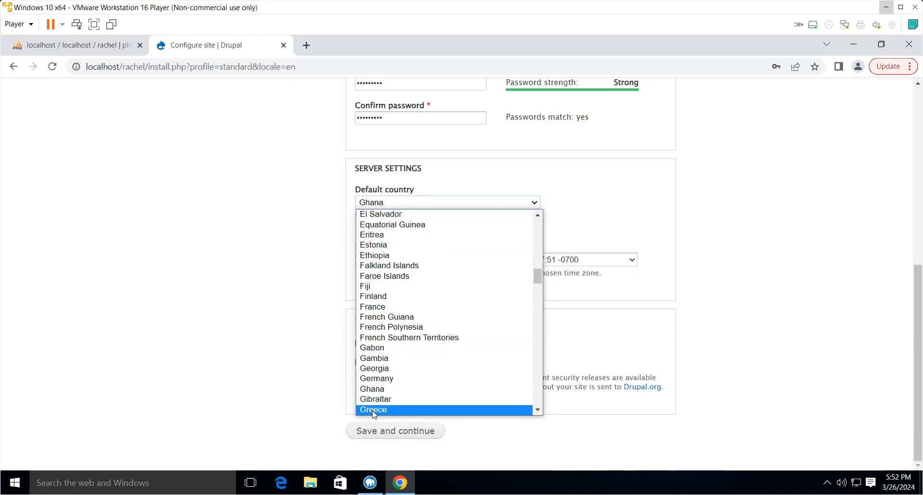
left_click(375, 412)
left_click(377, 208)
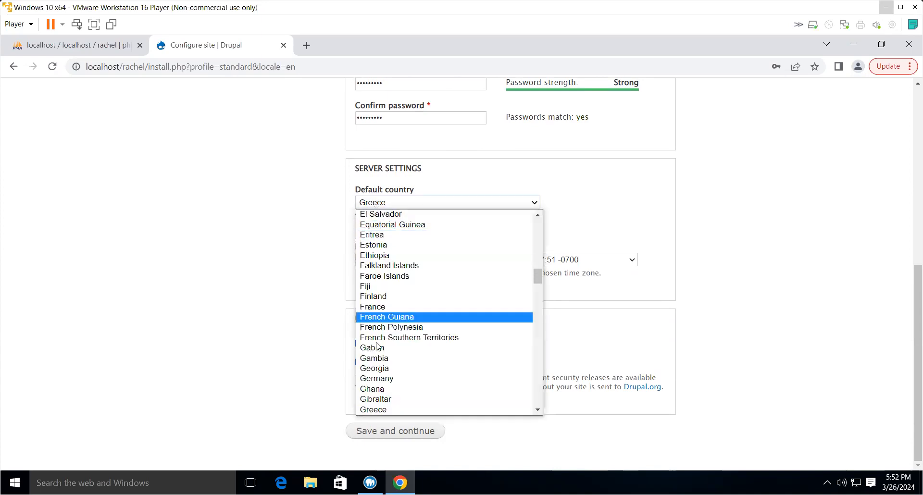
key("Up")
key("Up")
left_click(374, 388)
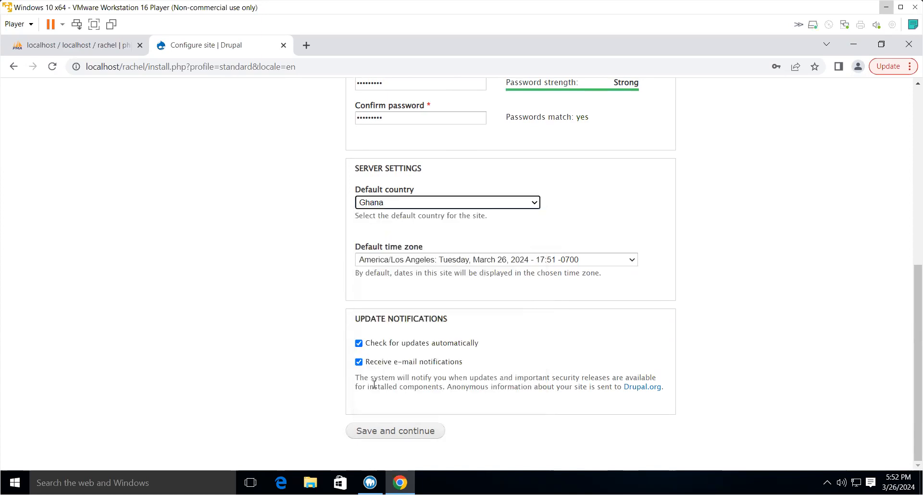
- Set the default time zone to Africa/Accra
left_click(392, 260)
type("af")
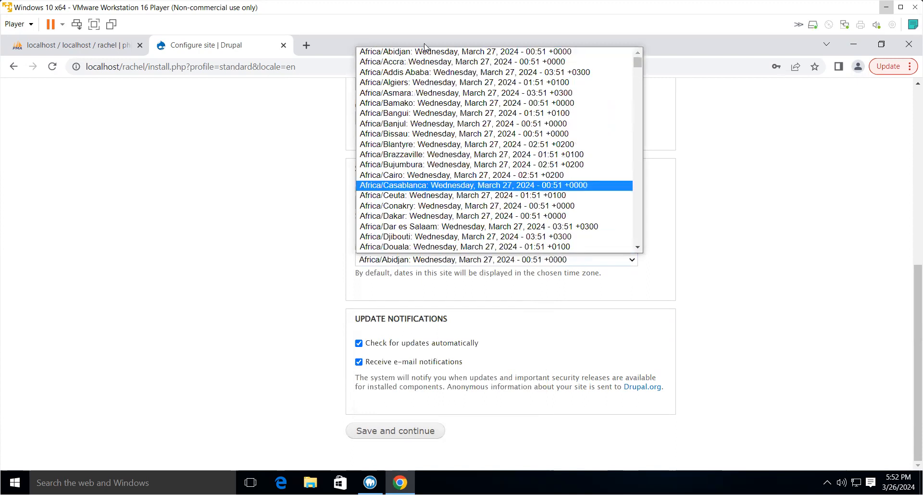
left_click(391, 63)
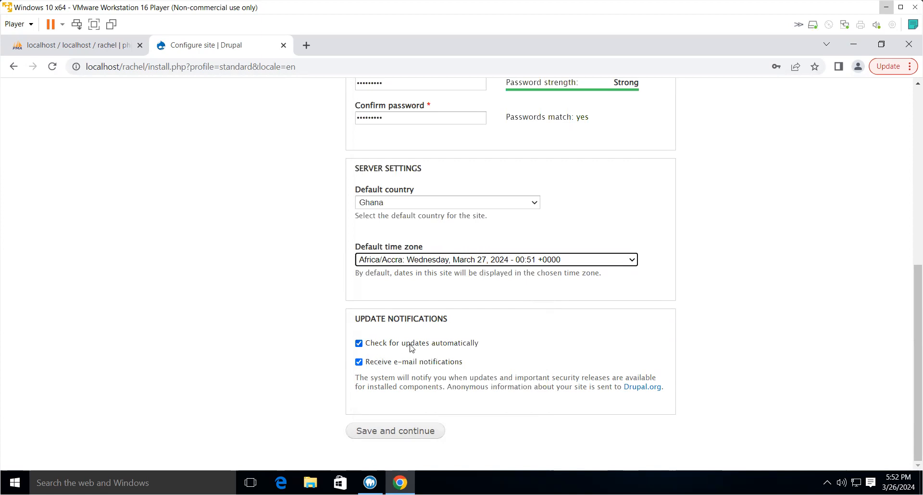
- Save the site configuration to finish the installer and visit the new site
left_click(384, 433)
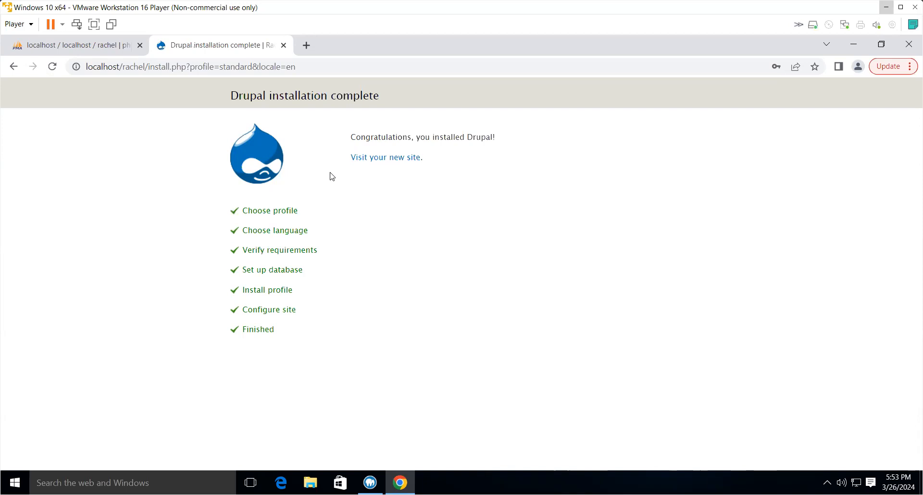
left_click(398, 163)
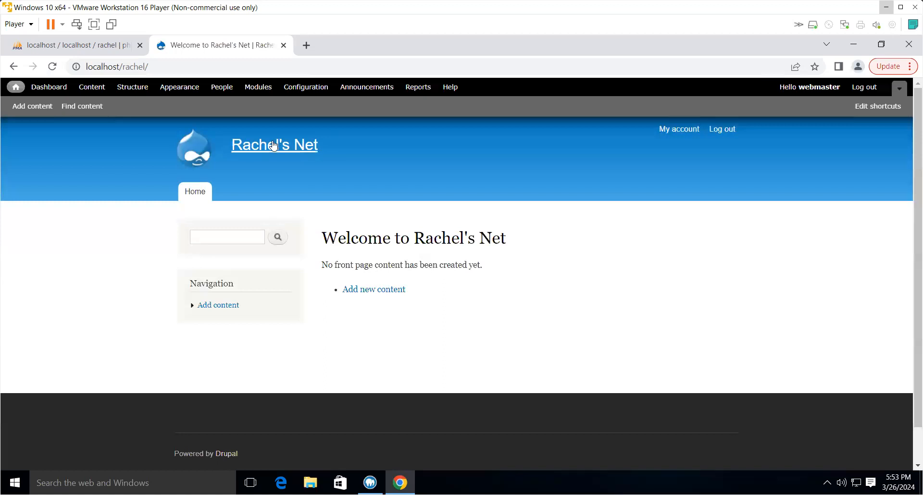
- Log out of the new Rachel's Net site
scroll(332, 296, "down", 1)
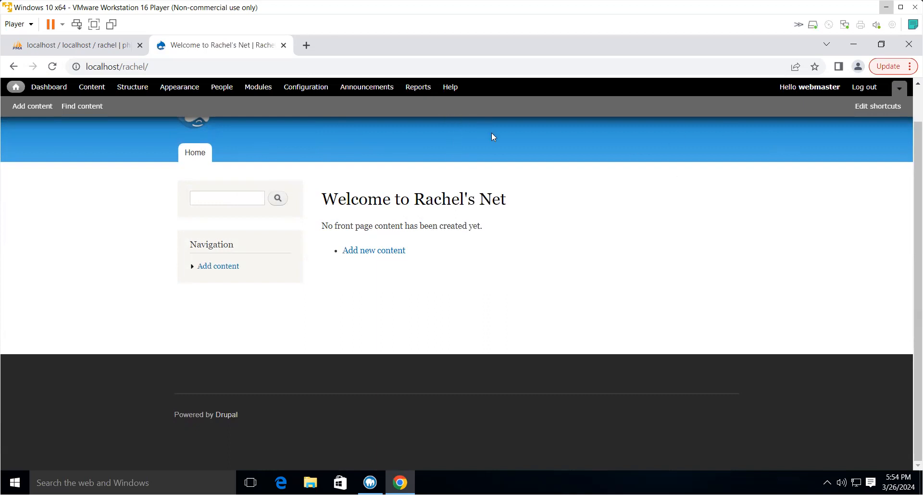
scroll(497, 153, "up", 1)
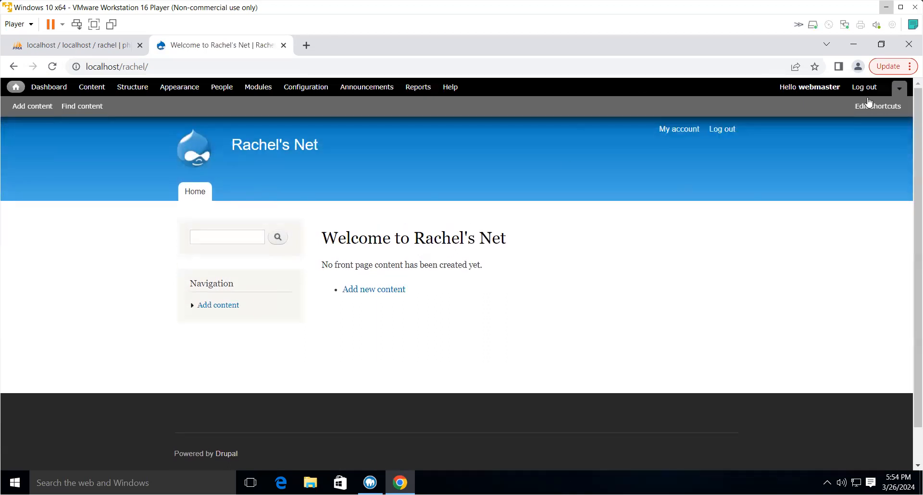
left_click(868, 89)
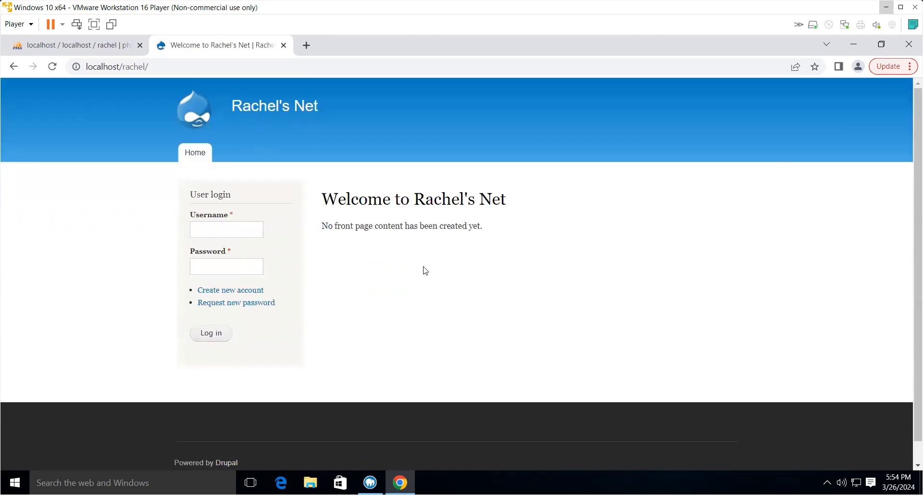
- Log in as webmaster with the account password
left_click(229, 230)
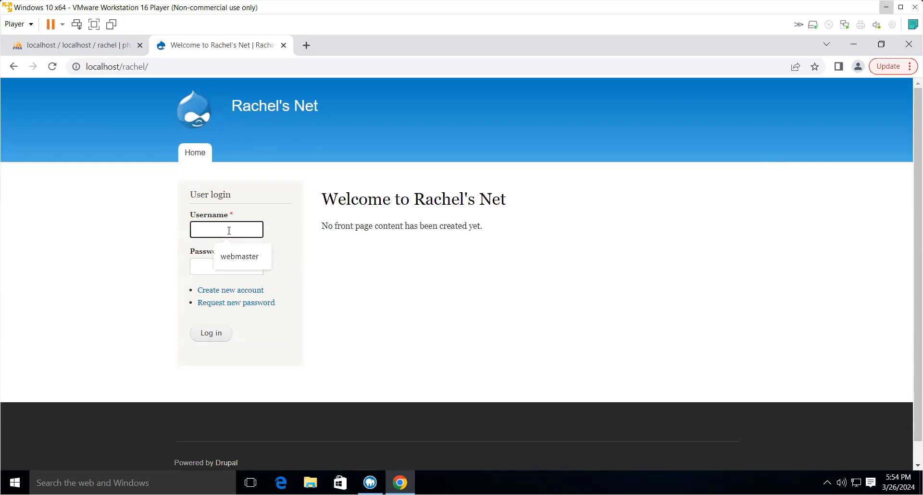
left_click(230, 260)
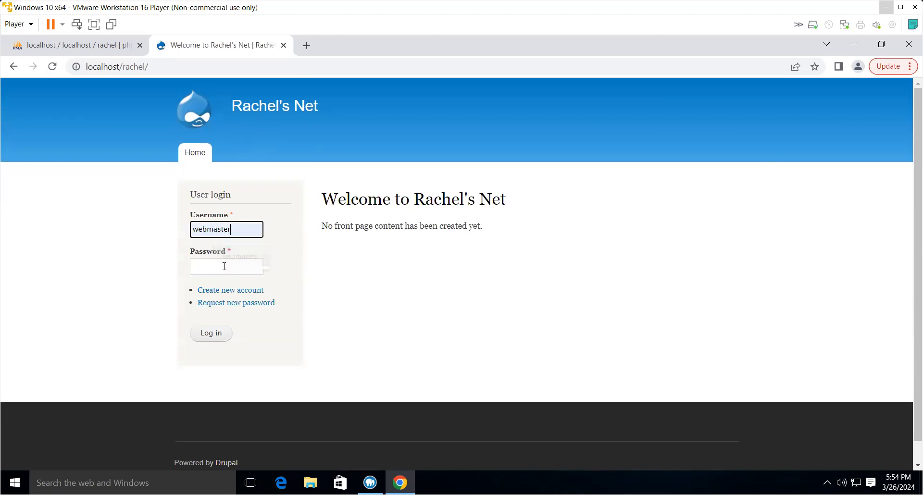
left_click(204, 264)
type("password")
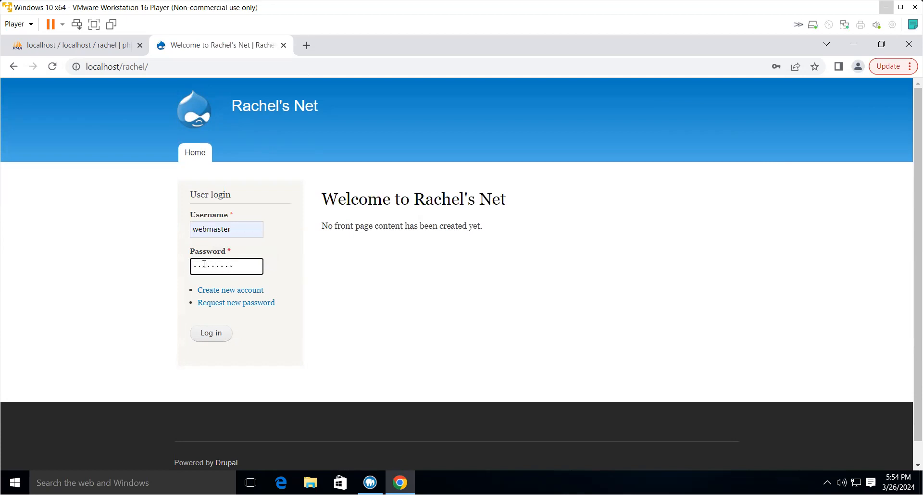
left_click(215, 339)
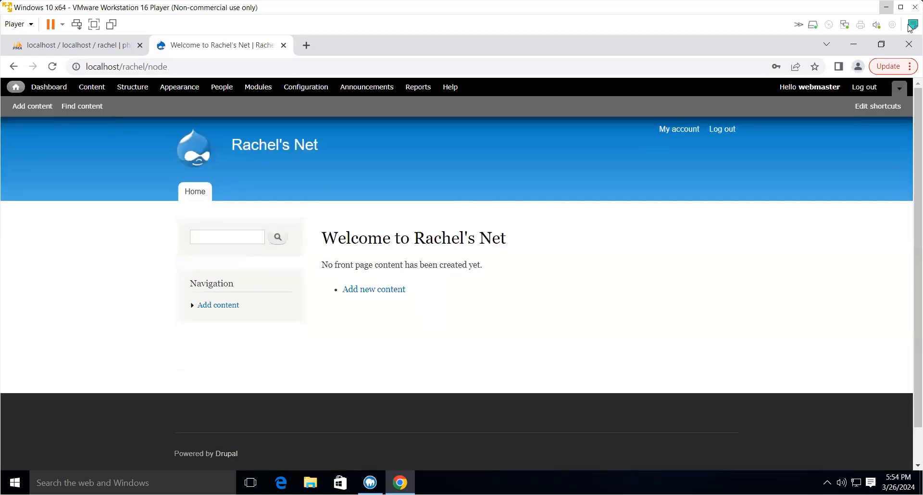
- Log out and look over the new-account registration page before returning home
left_click(865, 87)
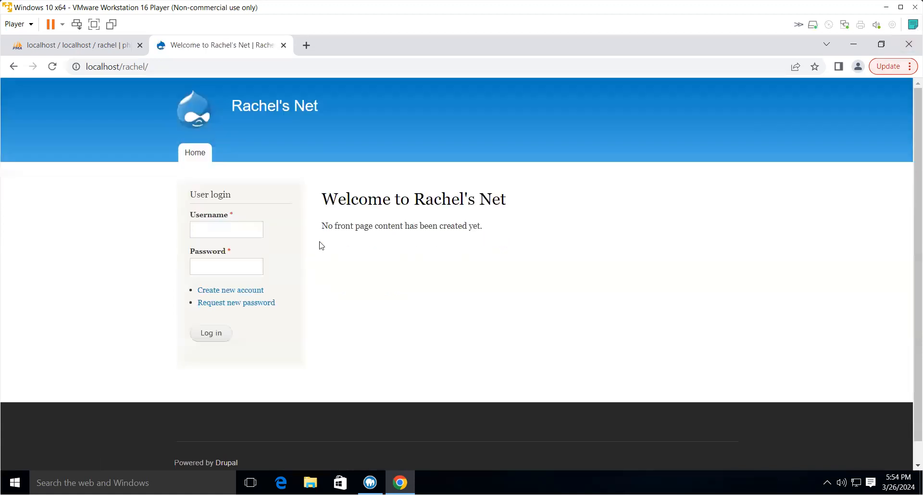
left_click(241, 292)
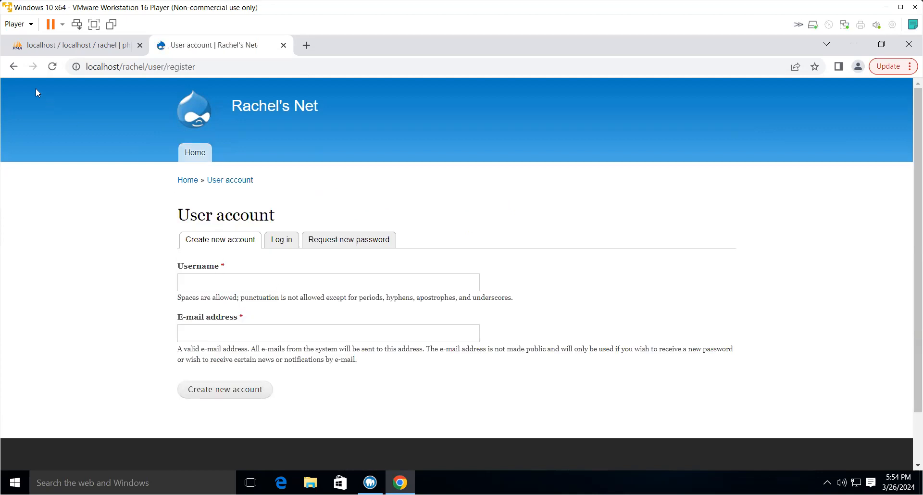
left_click(14, 67)
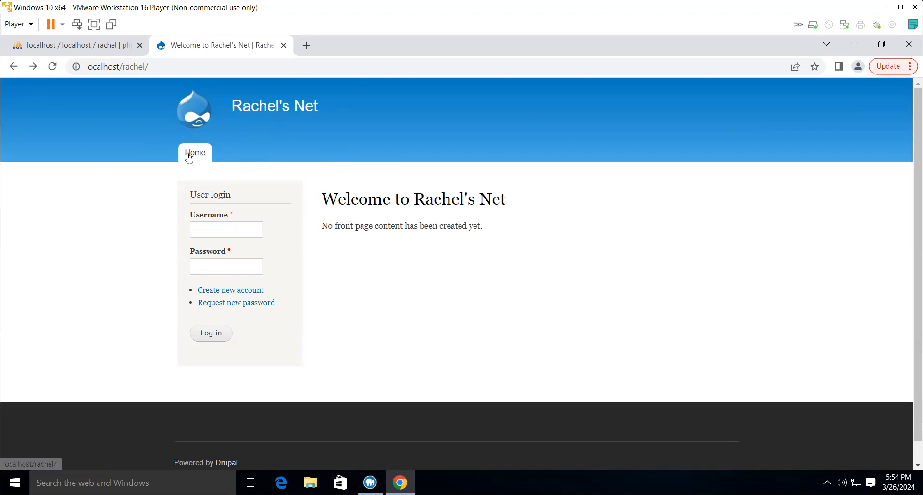
- Log back in as webmaster with the account password
left_click(207, 233)
left_click(234, 256)
left_click(221, 268)
type("passw")
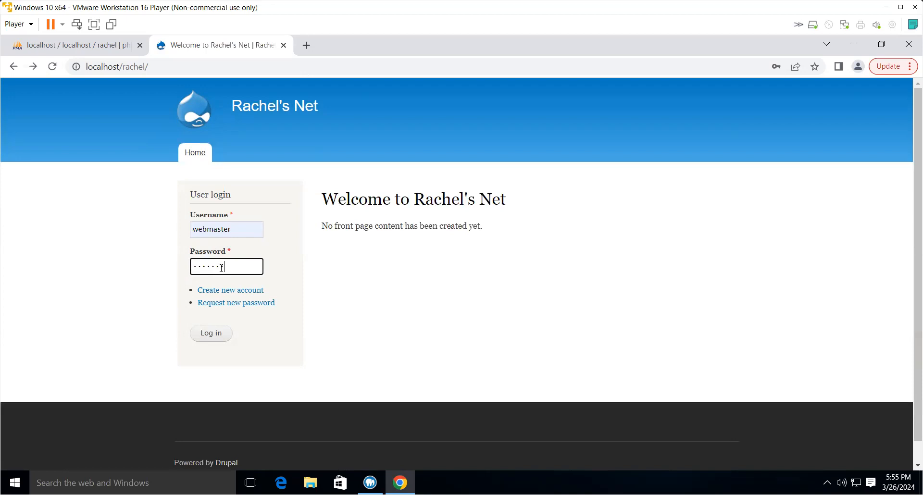
key("Return")
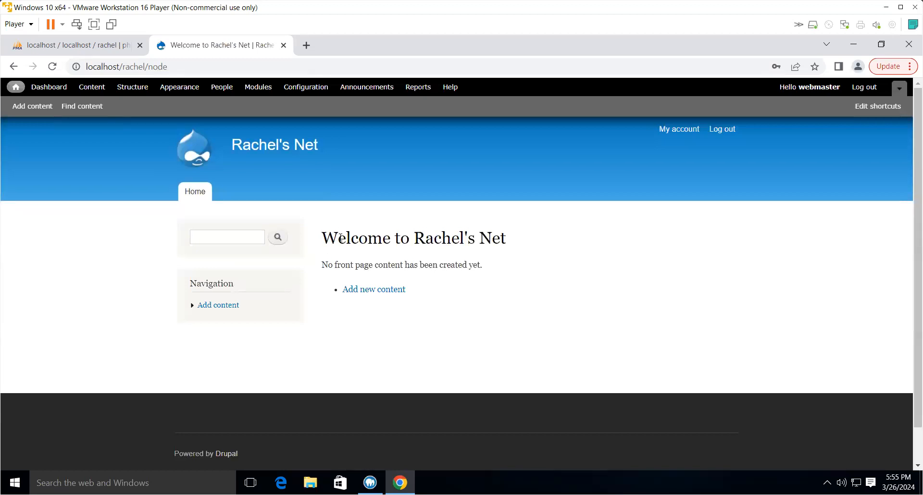
- In File Explorer, open index.html from Documents > Soft > DRUPAL CMS > sigi in Google Chrome
left_click(310, 482)
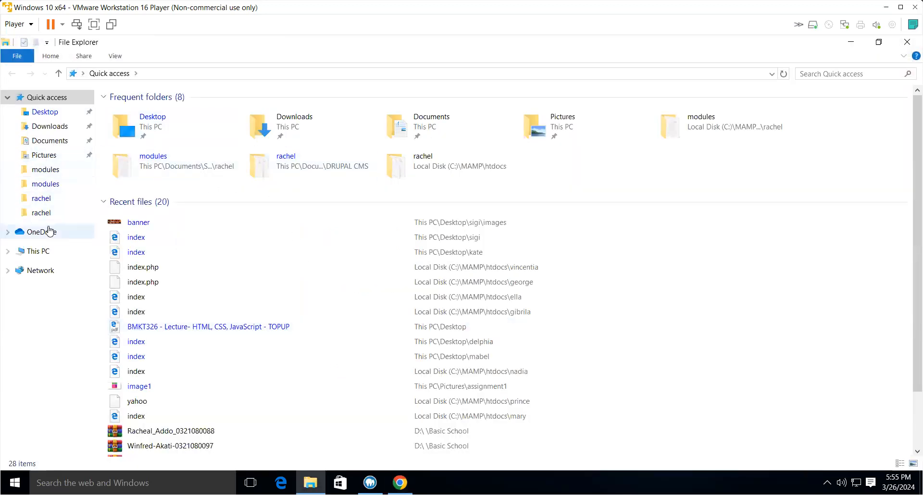
left_click(44, 142)
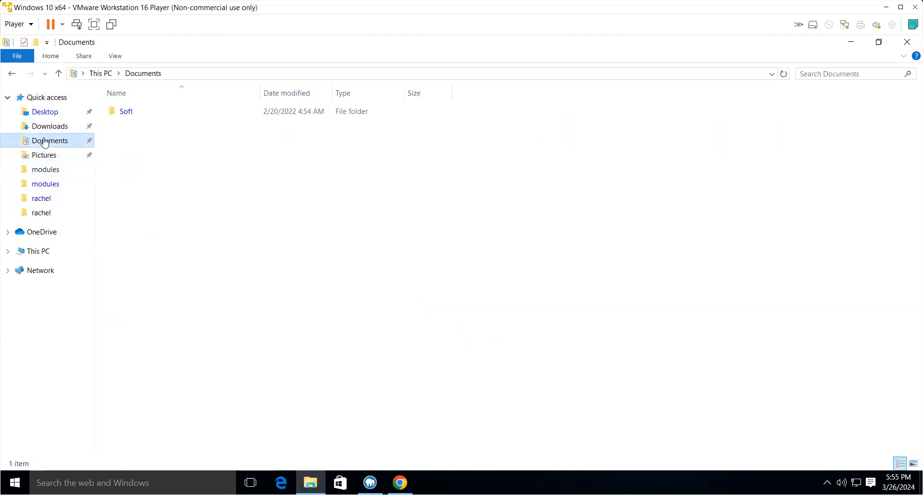
double_click(125, 114)
double_click(125, 115)
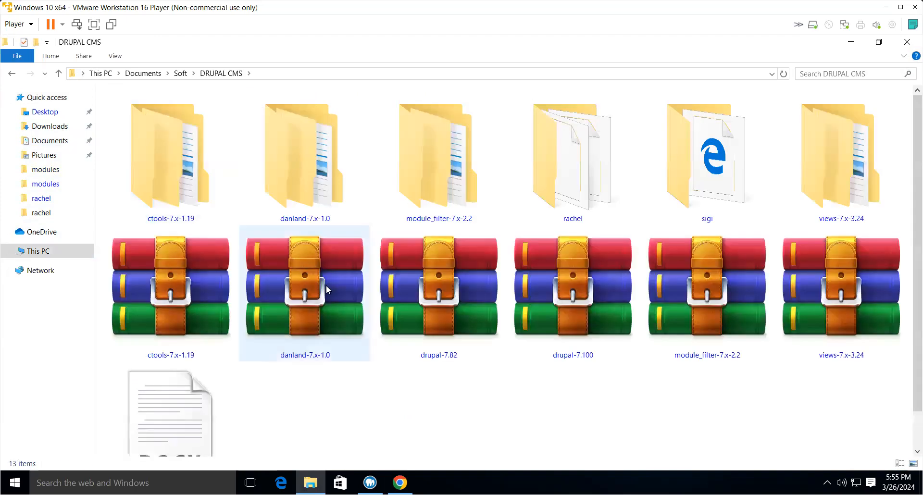
double_click(702, 195)
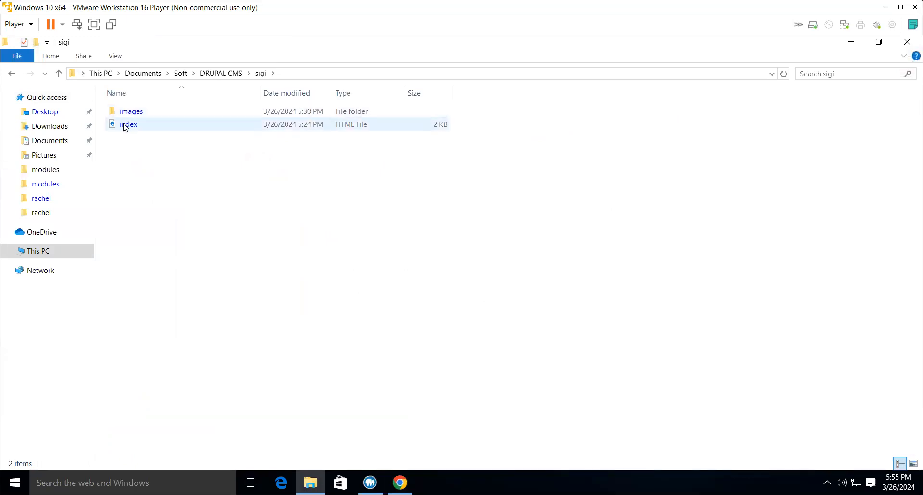
right_click(124, 126)
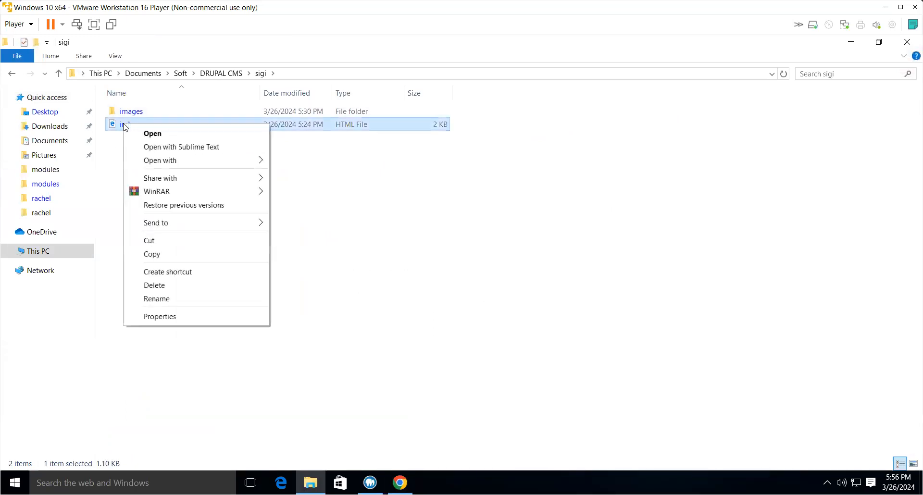
mouse_move(202, 160)
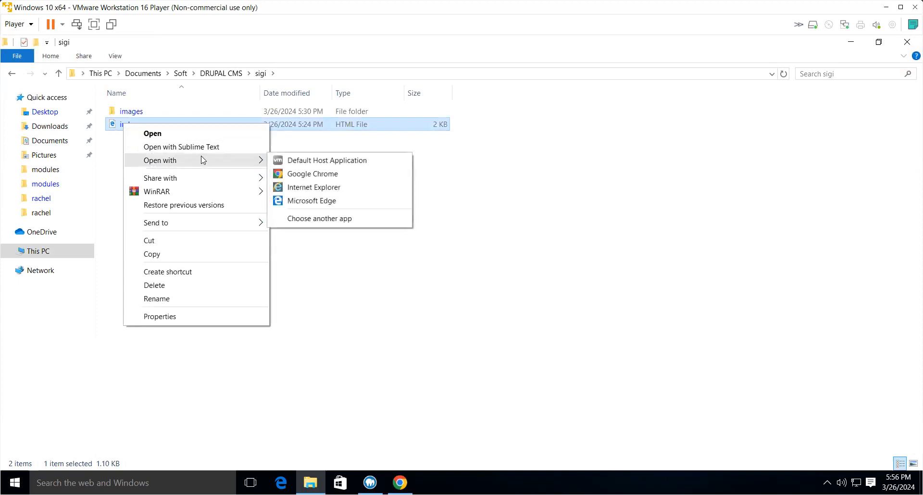
left_click(295, 175)
- Scroll through the Us Entertainment page and close its tab
scroll(322, 232, "down", 3)
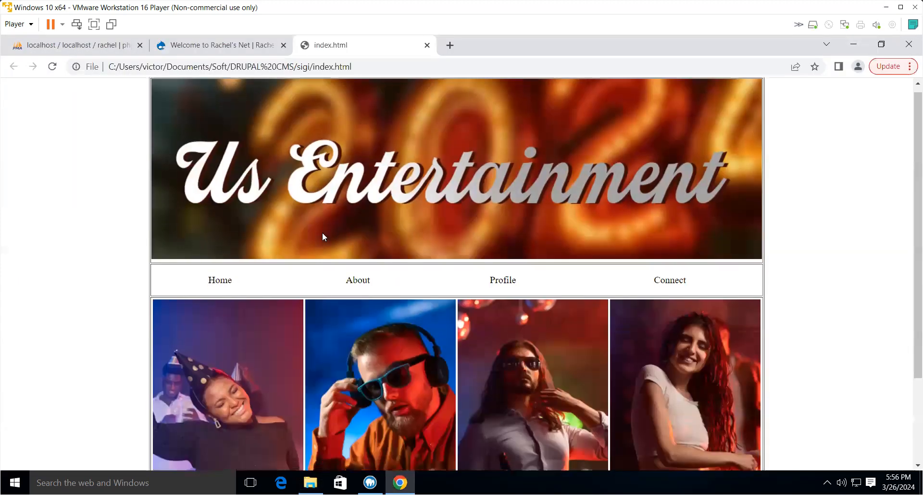
scroll(329, 246, "up", 3)
scroll(328, 236, "down", 3)
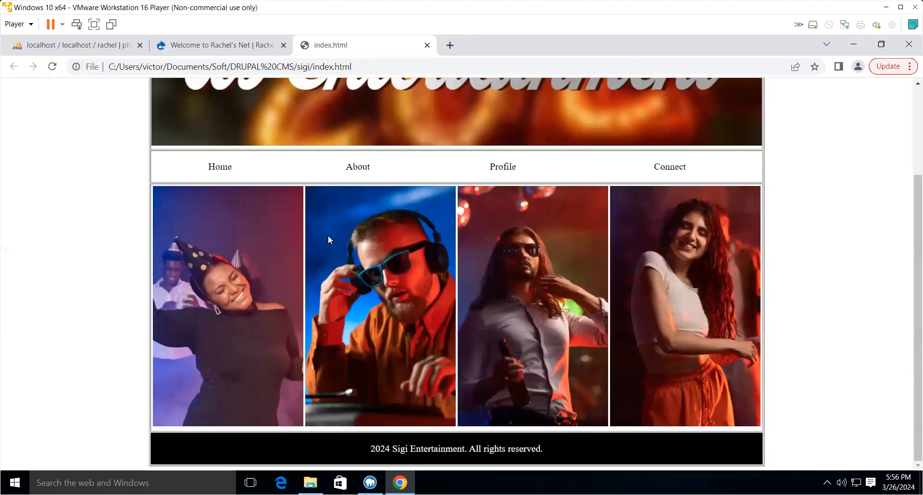
scroll(328, 232, "up", 3)
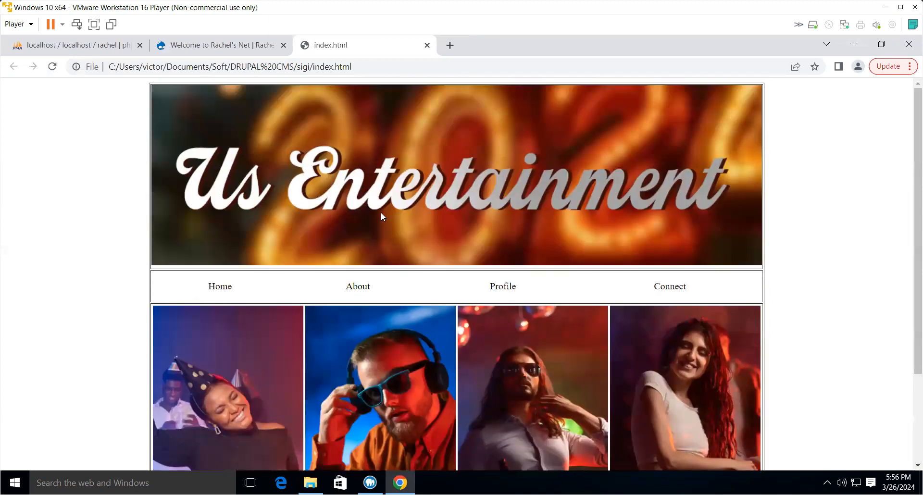
left_click(215, 46)
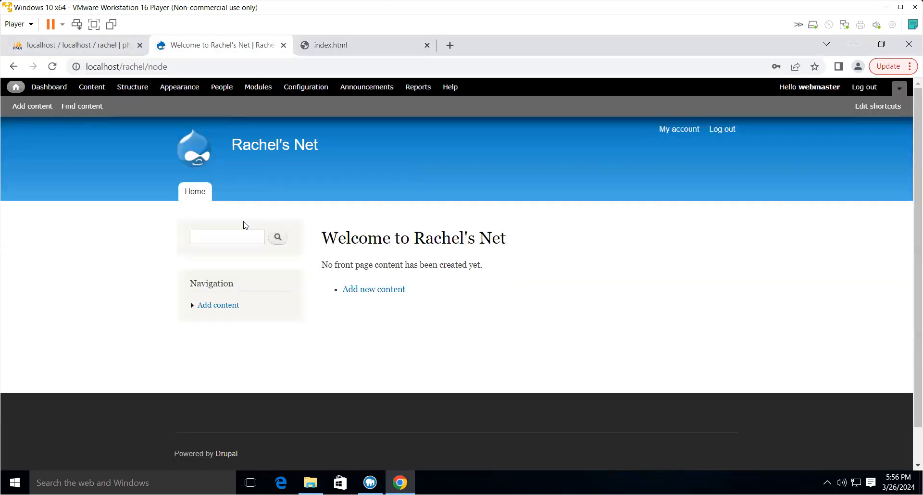
left_click(348, 48)
left_click(426, 45)
- Open the sigi index.html in Sublime Text, dismissing the update prompt
left_click(310, 482)
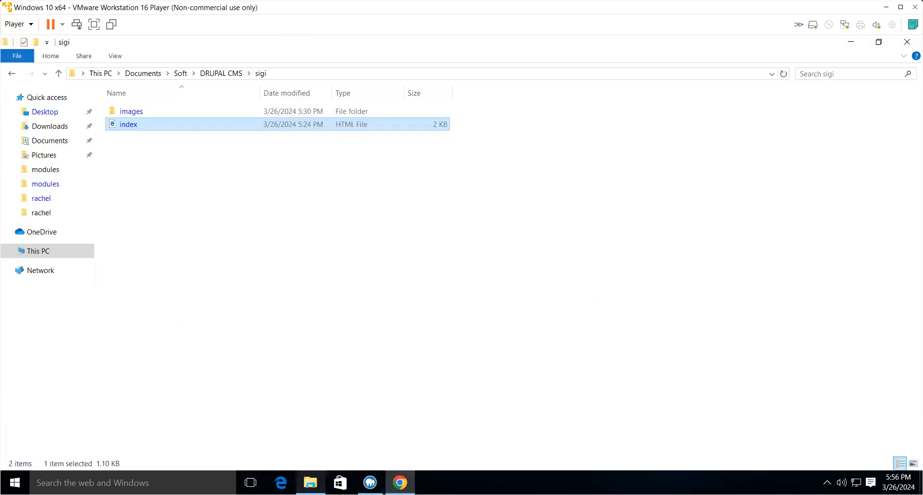
right_click(130, 126)
left_click(167, 145)
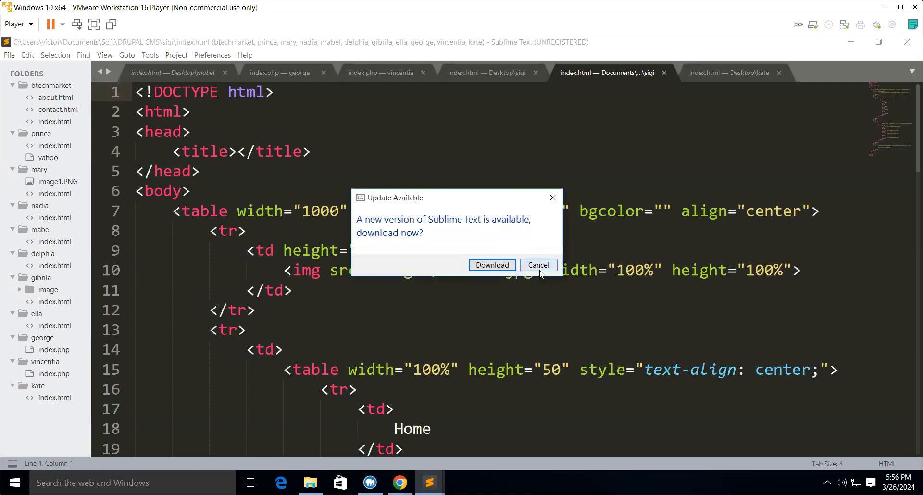
left_click(538, 266)
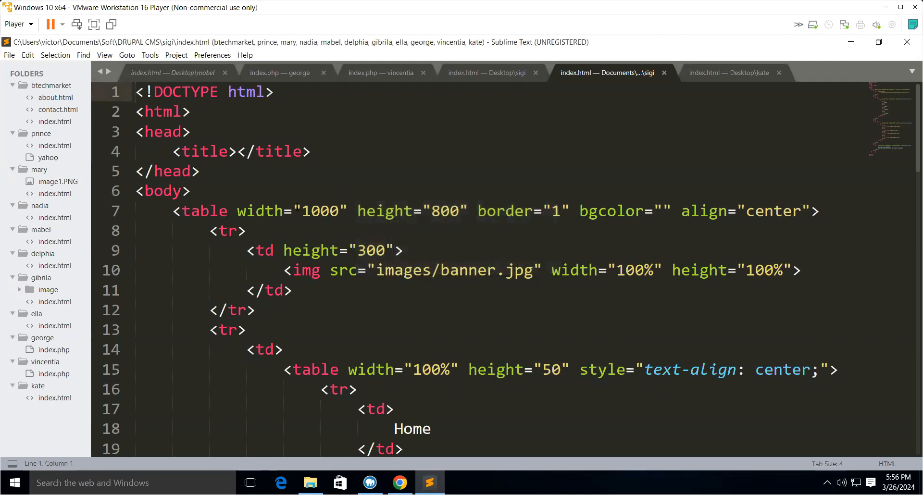
- Select the entire outer table markup in the sigi index.html and copy it
scroll(296, 201, "down", 1)
scroll(296, 201, "down", 17)
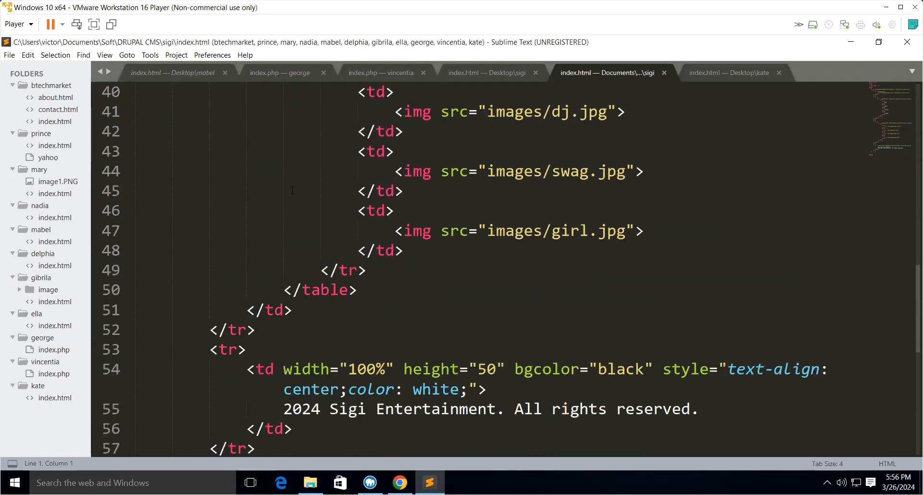
scroll(292, 188, "down", 2)
scroll(293, 185, "up", 11)
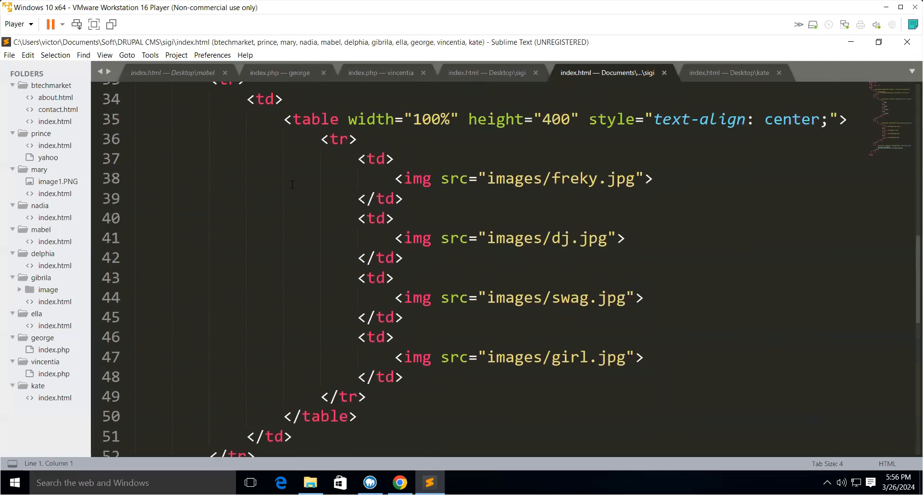
scroll(292, 183, "up", 9)
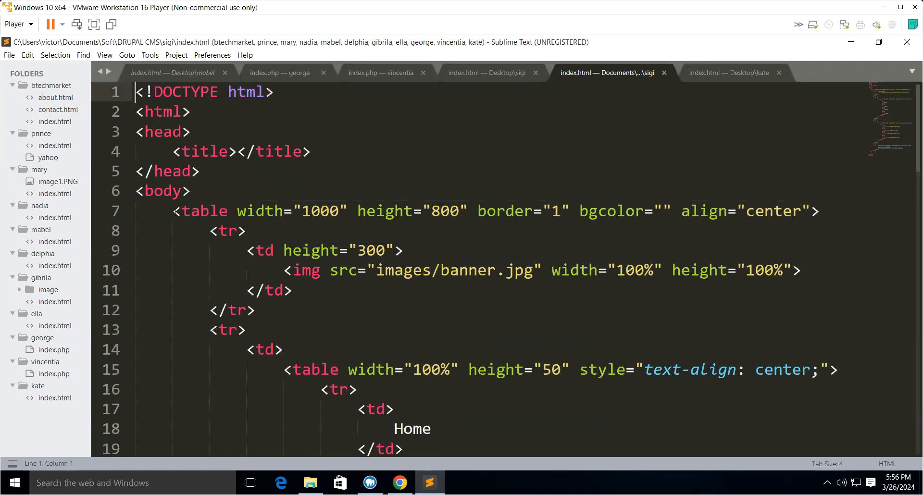
left_click_drag(174, 211, 583, 403)
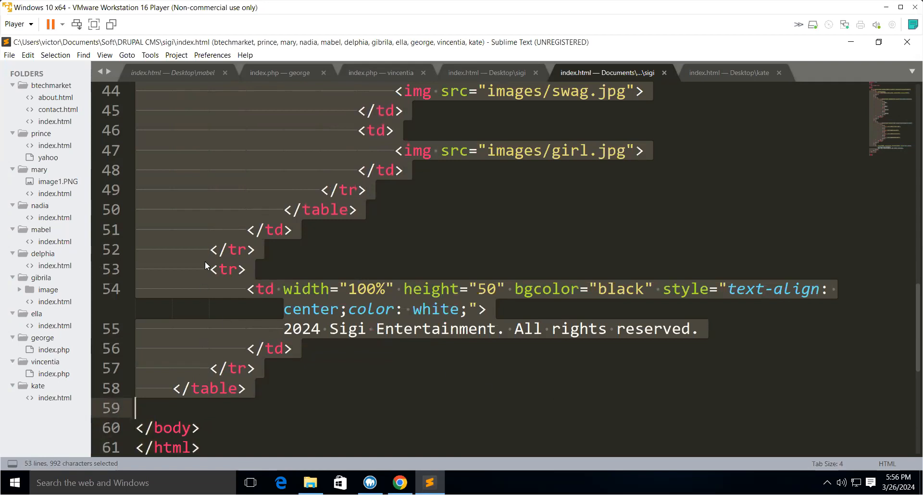
scroll(206, 270, "up", 4)
scroll(207, 270, "up", 10)
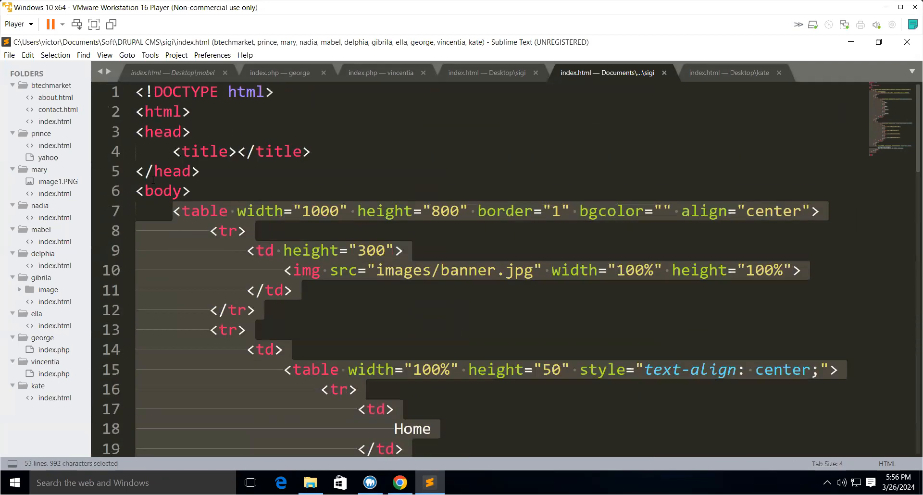
scroll(265, 286, "down", 11)
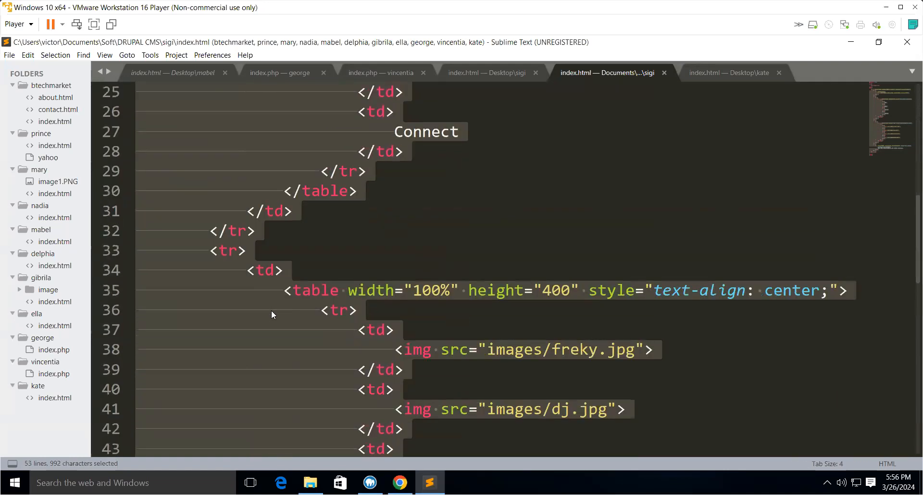
scroll(255, 351, "down", 4)
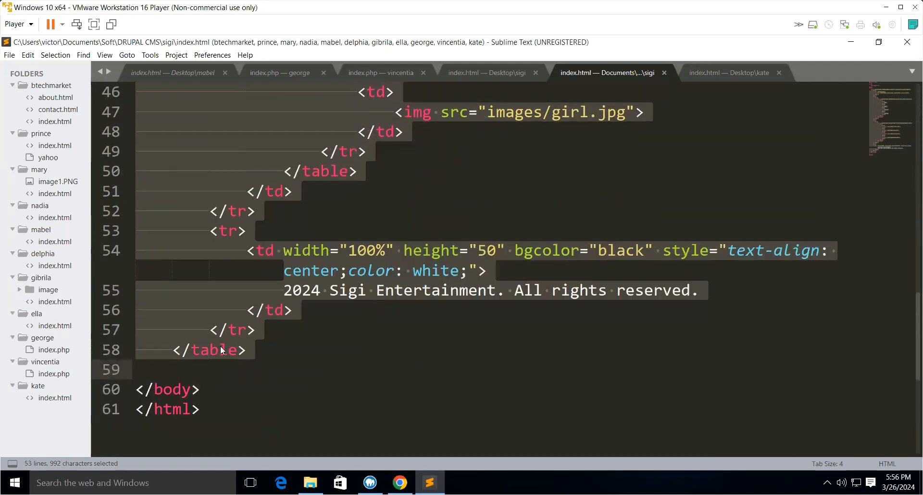
scroll(243, 306, "up", 3)
scroll(243, 301, "up", 2)
right_click(231, 232)
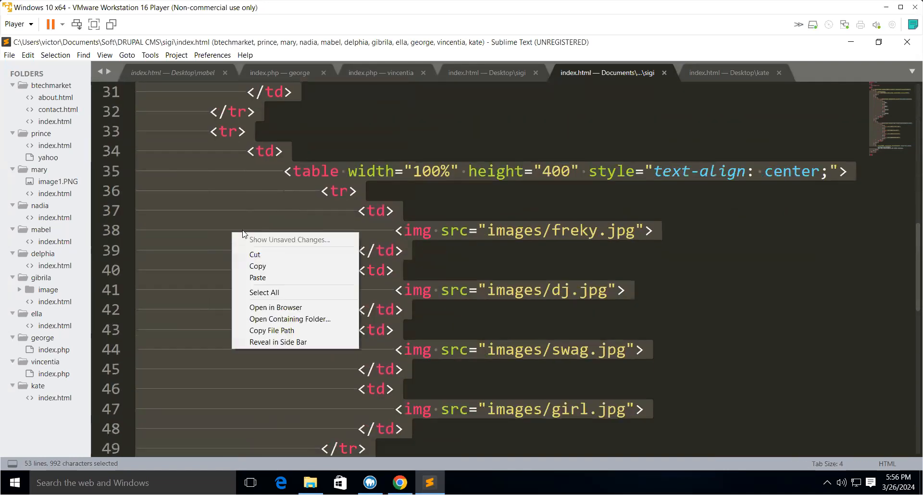
left_click(254, 267)
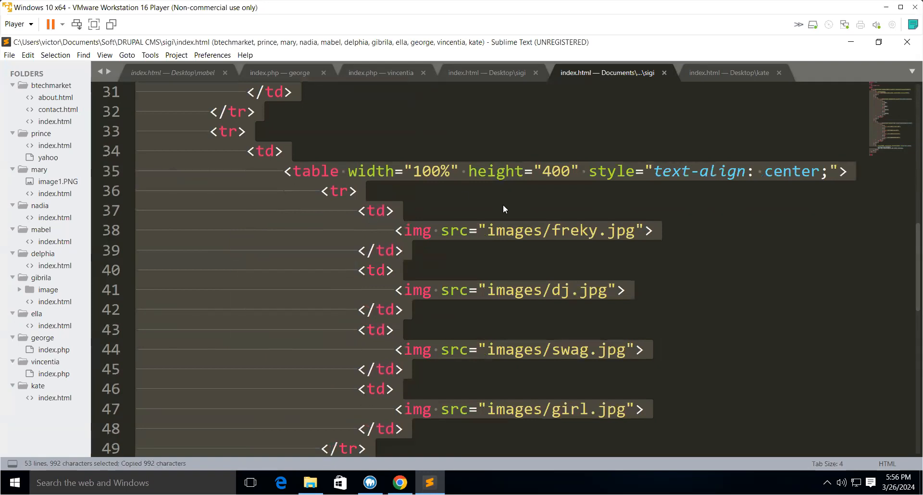
- Switch to Chrome and start a new Basic page titled "Welcome to Rachel's Home page"
mouse_move(400, 482)
left_click(401, 427)
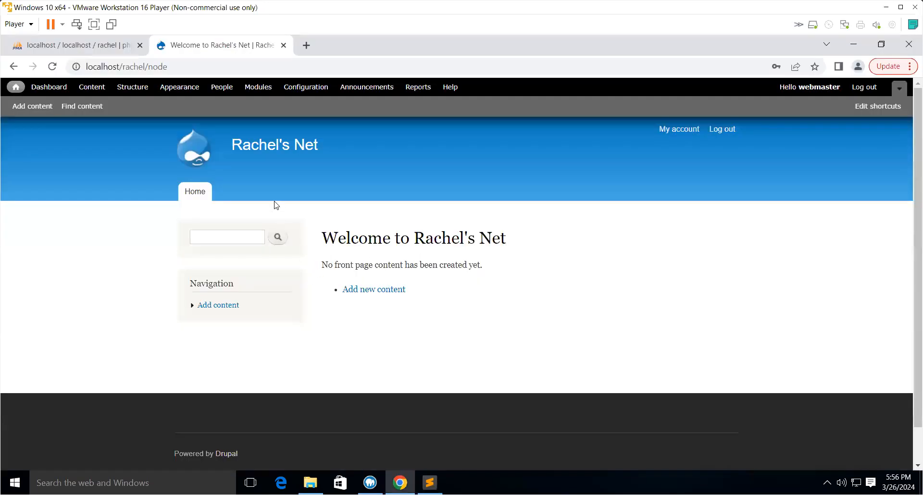
left_click(363, 290)
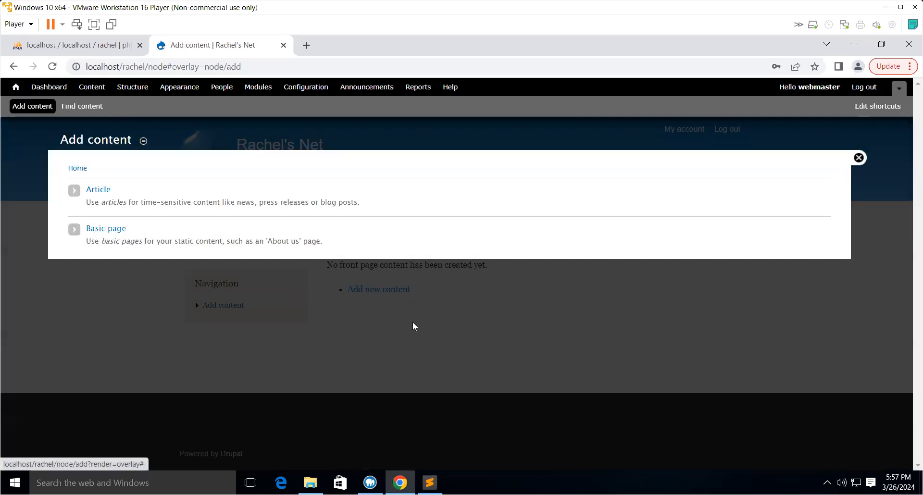
left_click(102, 229)
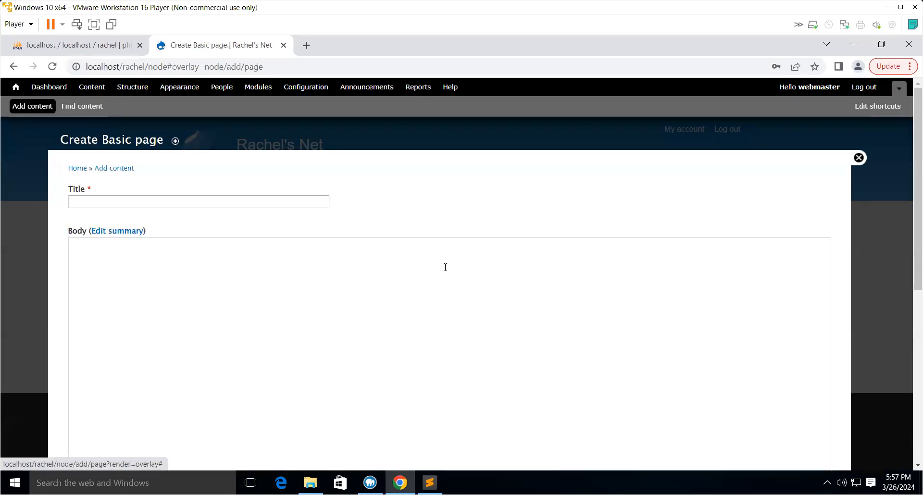
left_click(127, 202)
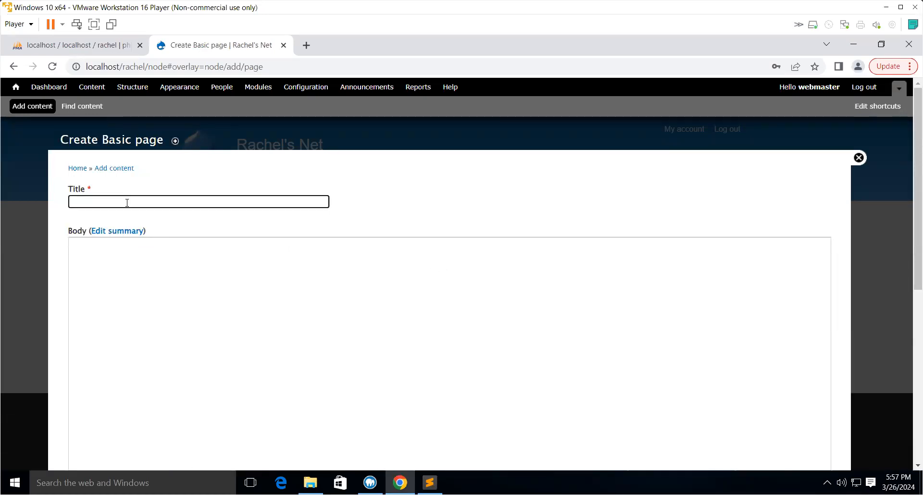
type("Welcome to Re")
type("chel's Home pa")
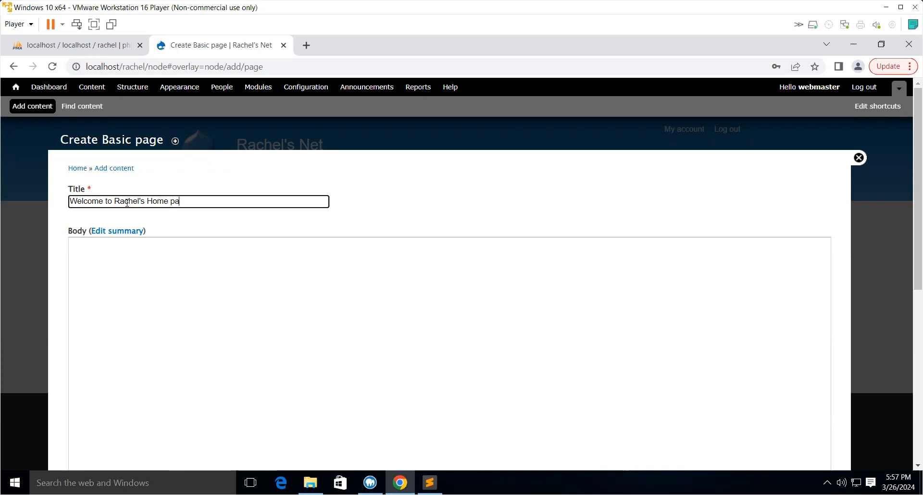
type("ge")
- Set the body's text format to Full HTML
scroll(201, 291, "down", 1)
left_click(124, 201)
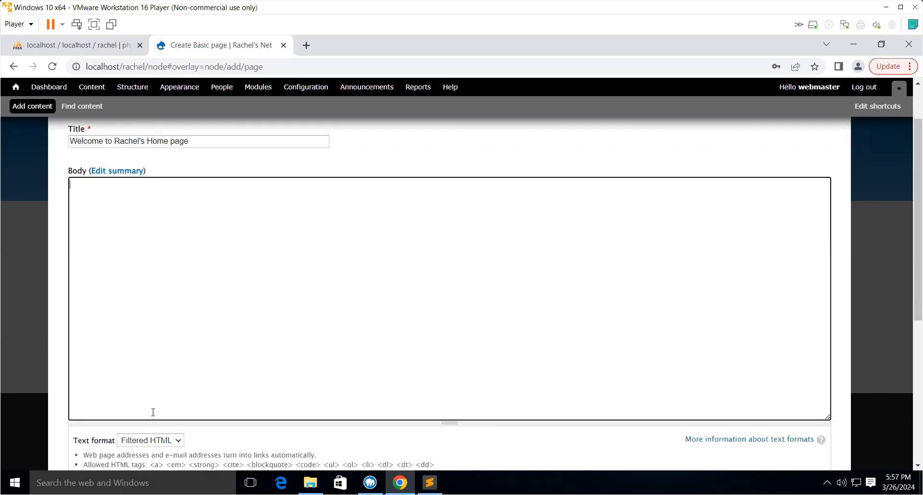
scroll(154, 408, "down", 1)
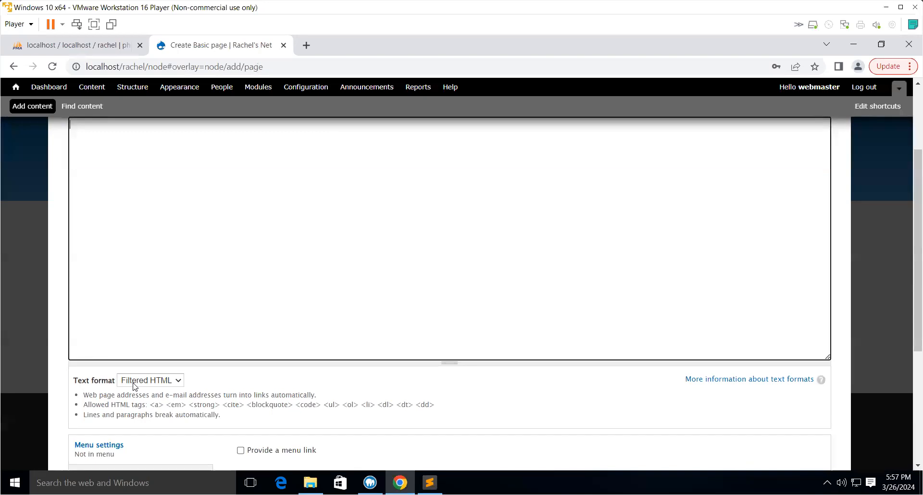
left_click(167, 382)
left_click(153, 403)
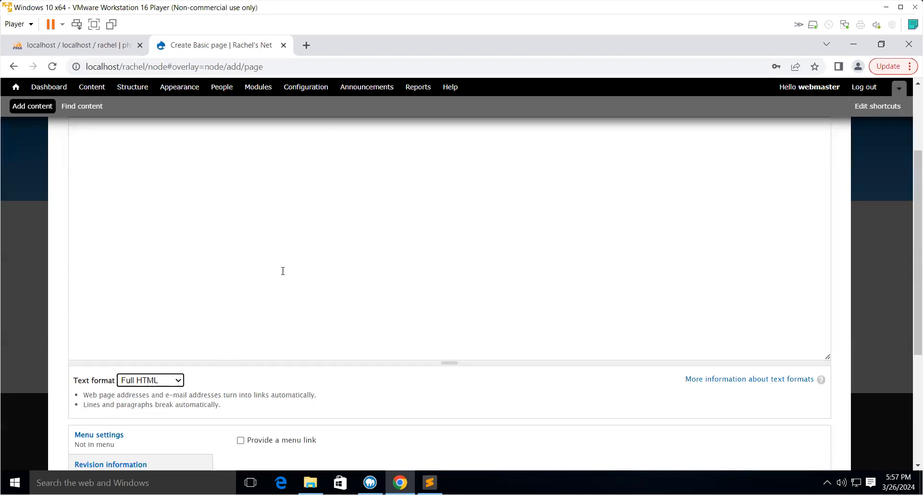
scroll(281, 269, "up", 5)
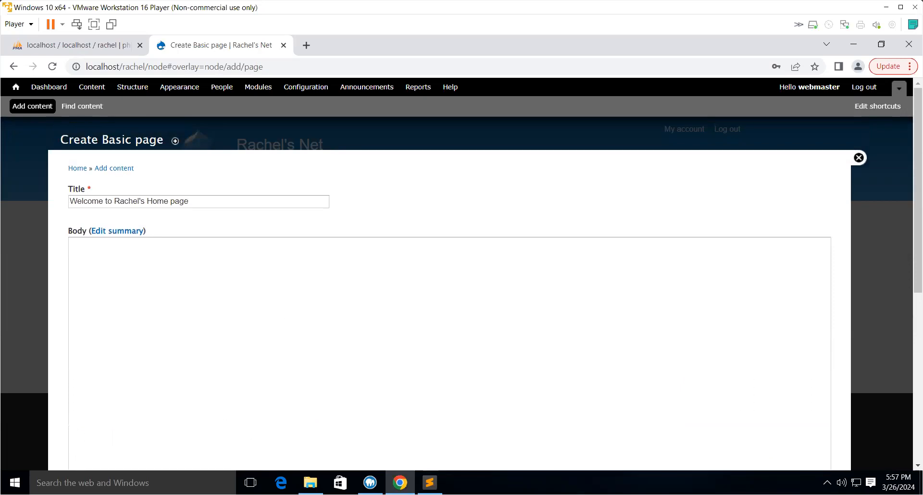
- Paste the copied table markup into the page body
key("alt+Tab")
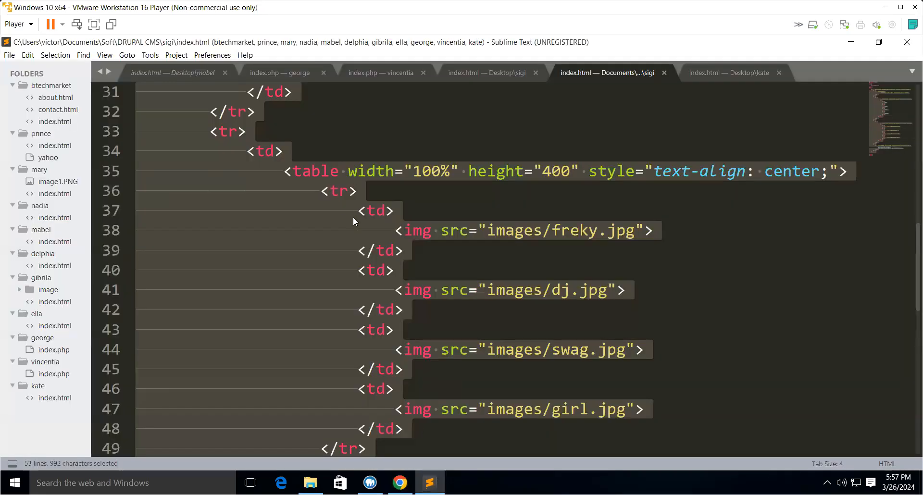
key("alt+Tab")
left_click(134, 264)
right_click(127, 259)
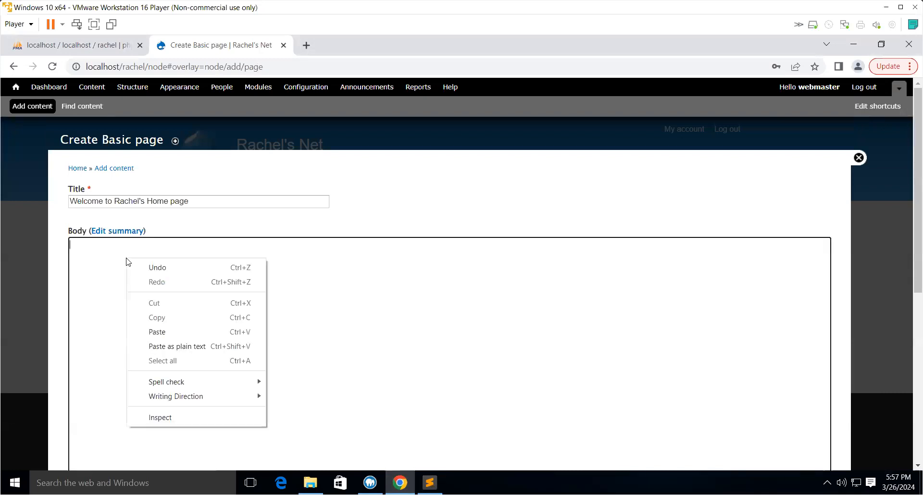
left_click(169, 331)
scroll(331, 319, "up", 10)
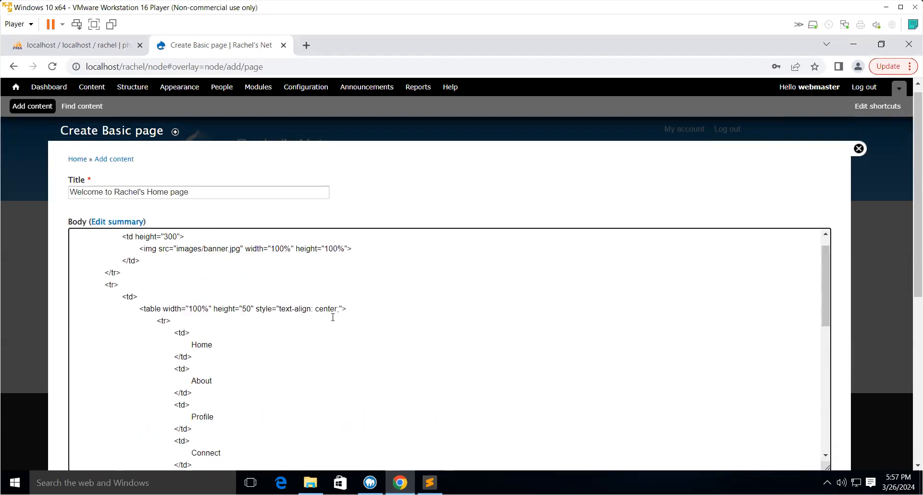
- Set the page's URL alias to home and save the page
scroll(333, 317, "down", 15)
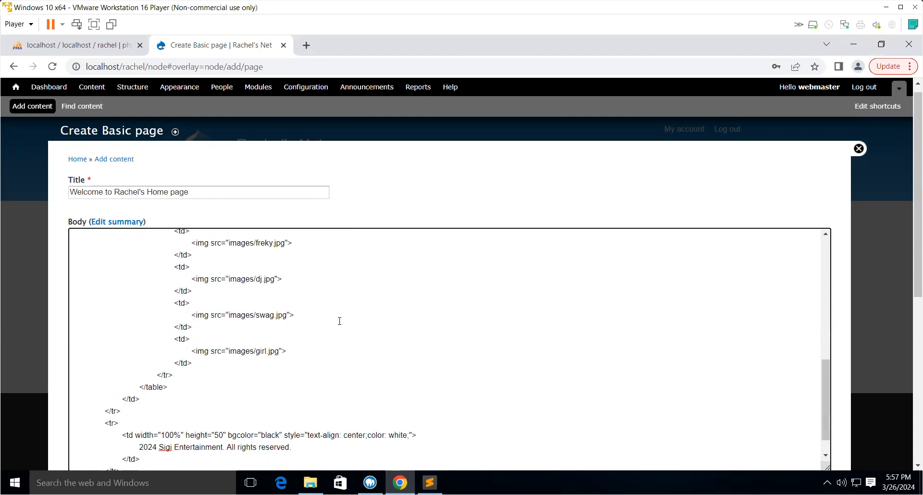
scroll(515, 303, "down", 3)
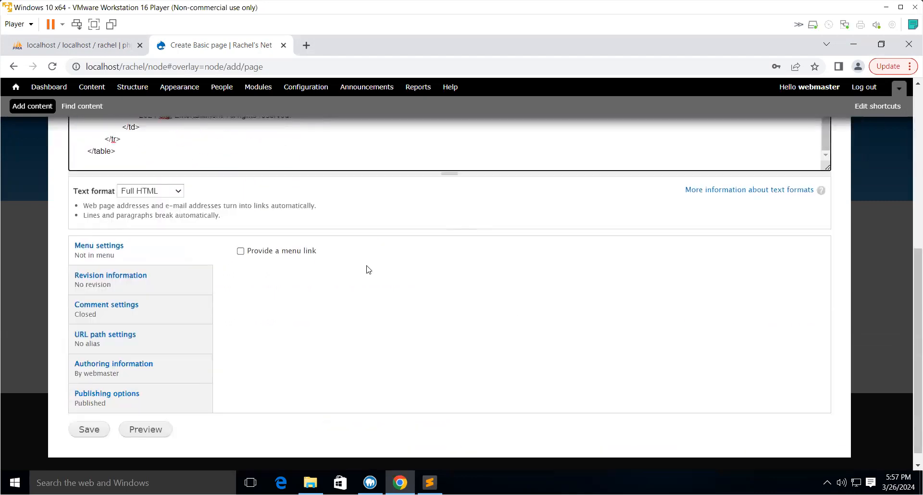
scroll(323, 262, "up", 3)
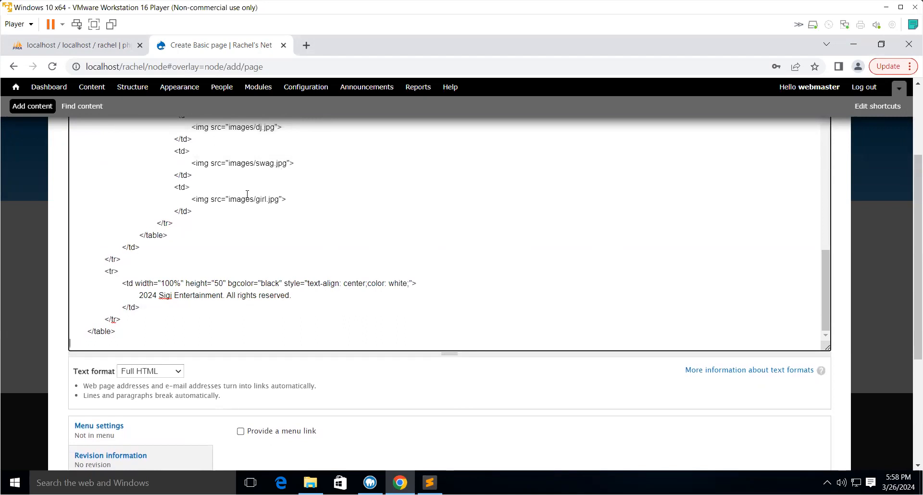
scroll(275, 341, "down", 3)
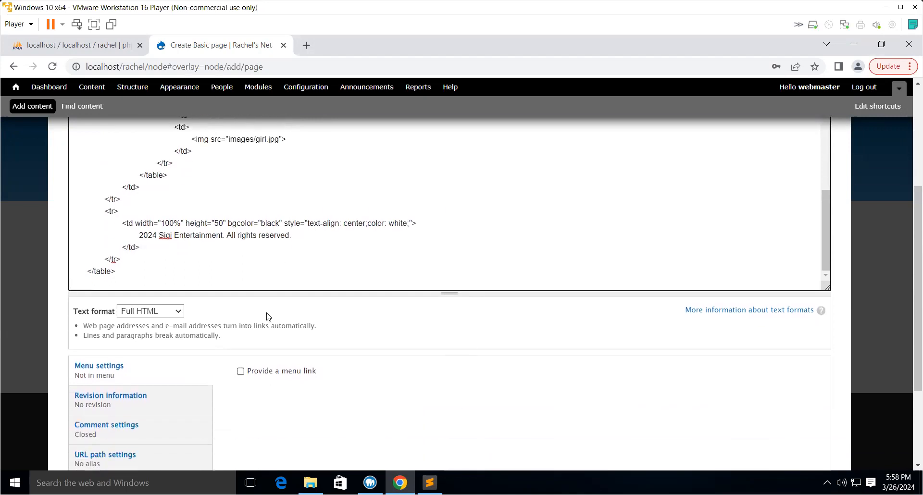
scroll(267, 316, "down", 1)
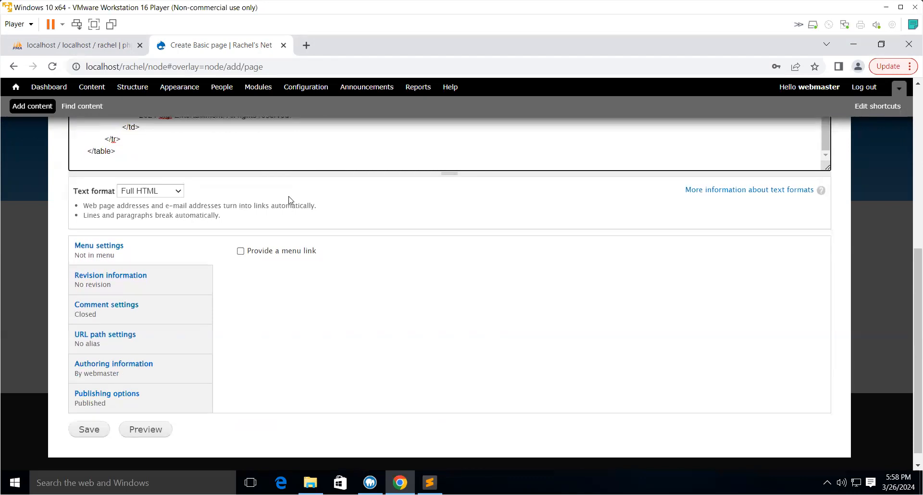
left_click(122, 338)
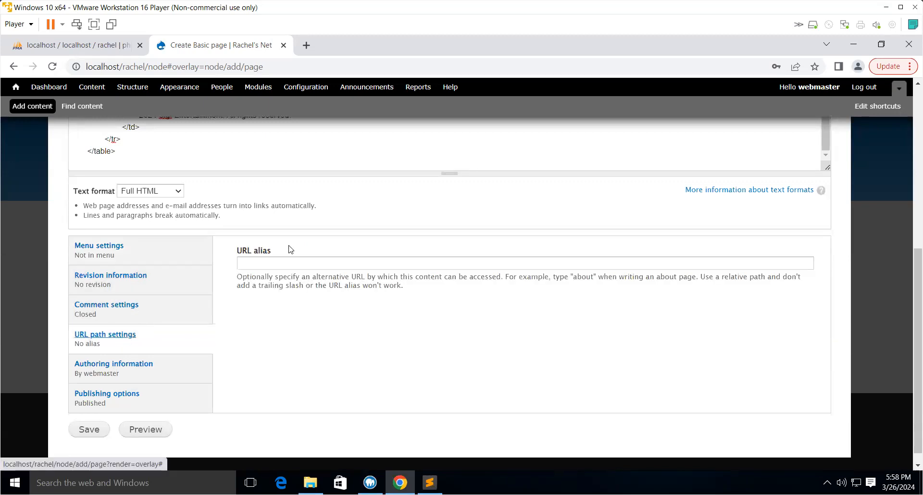
left_click(281, 263)
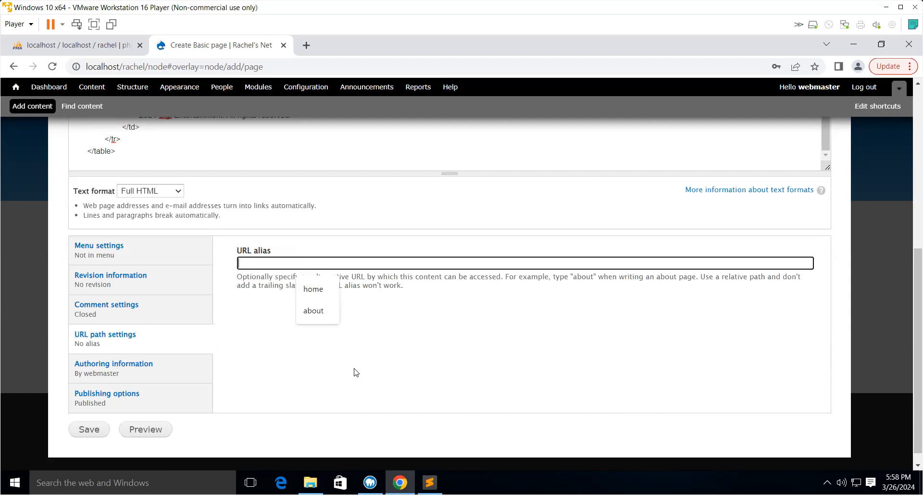
type("home")
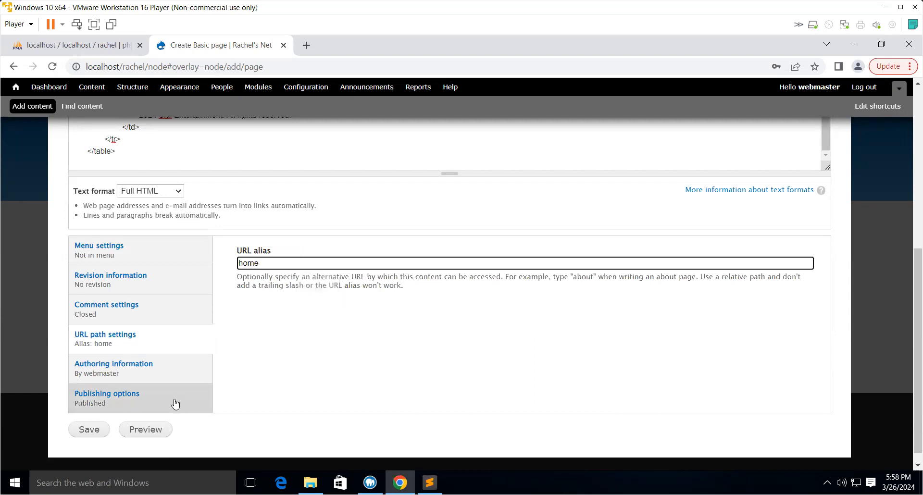
left_click(80, 432)
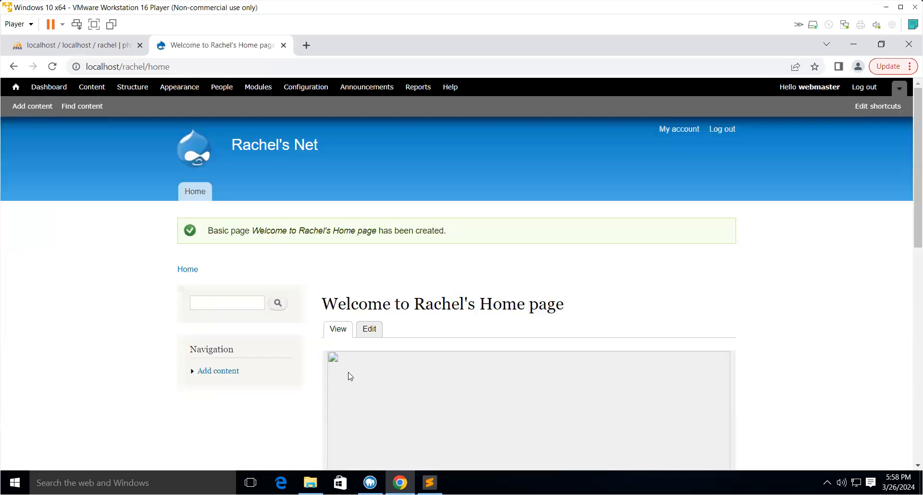
- Scroll through the new home page to review its table layout
scroll(585, 337, "down", 3)
scroll(698, 322, "down", 3)
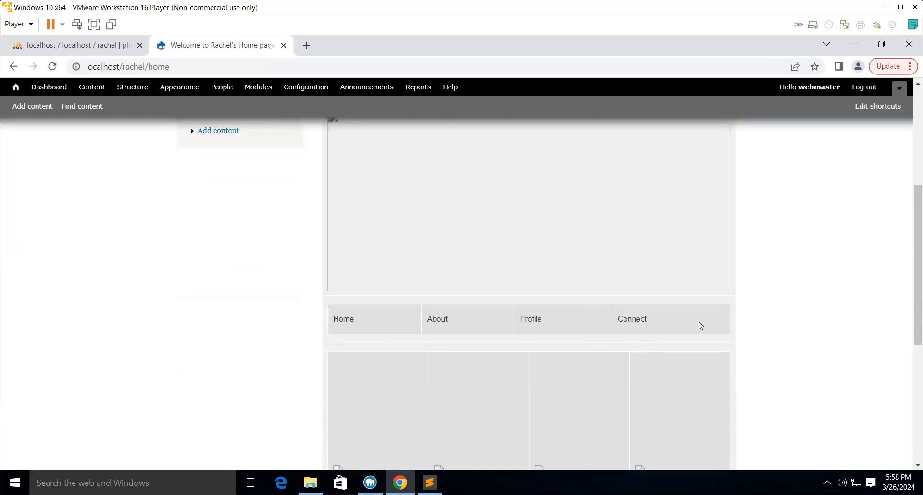
scroll(697, 320, "down", 2)
scroll(698, 320, "up", 3)
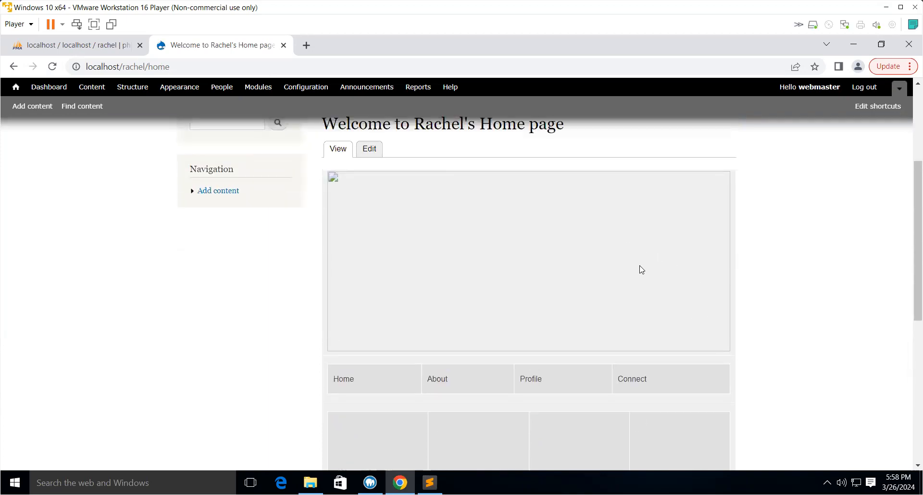
scroll(644, 279, "down", 7)
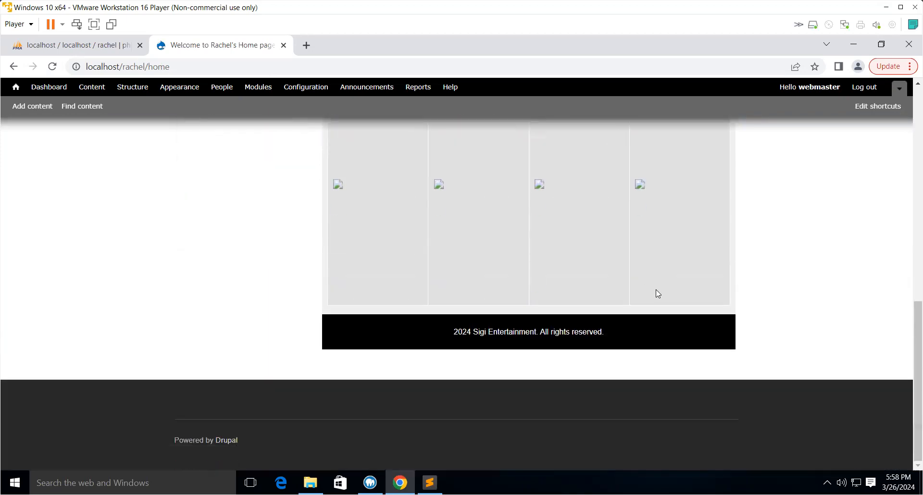
scroll(655, 290, "up", 9)
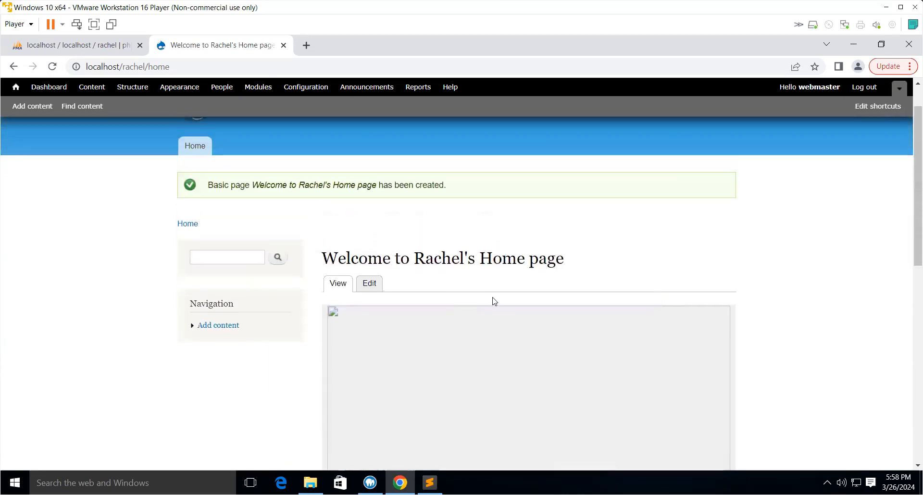
scroll(567, 293, "down", 7)
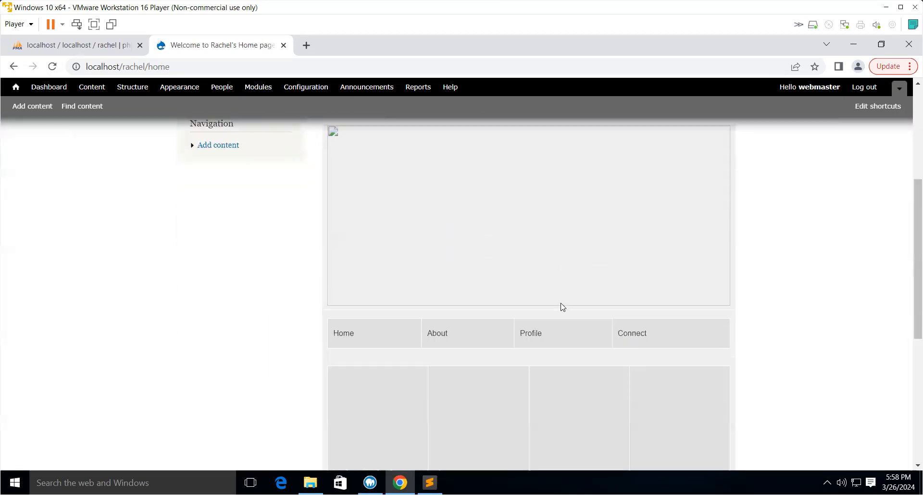
- Compare the home page layout with the original sigi HTML source in the text editor
scroll(610, 313, "up", 2)
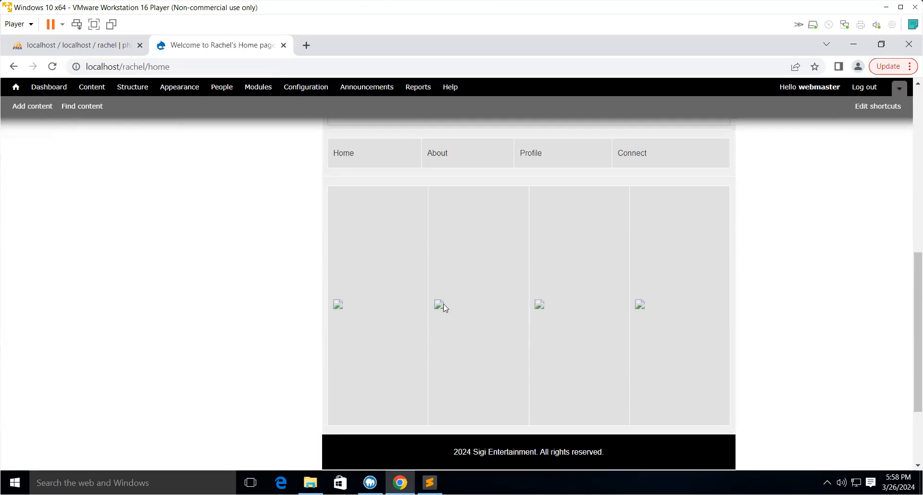
scroll(417, 316, "up", 4)
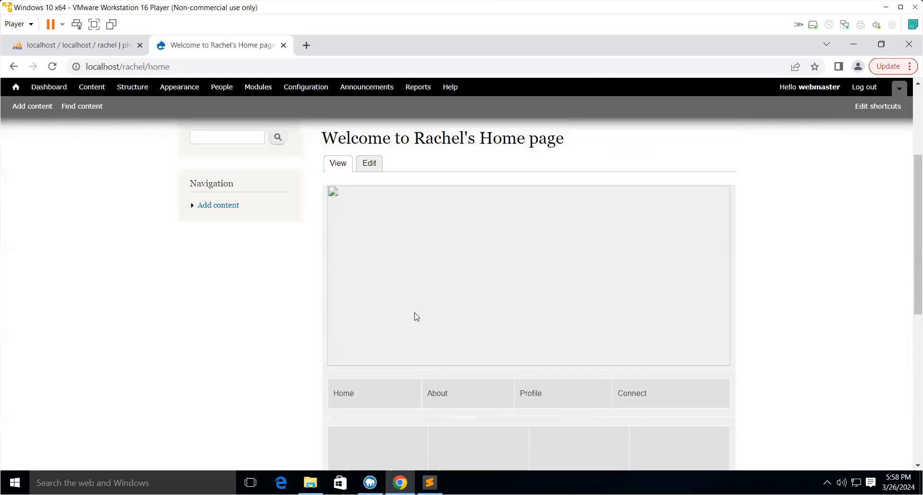
scroll(418, 314, "down", 5)
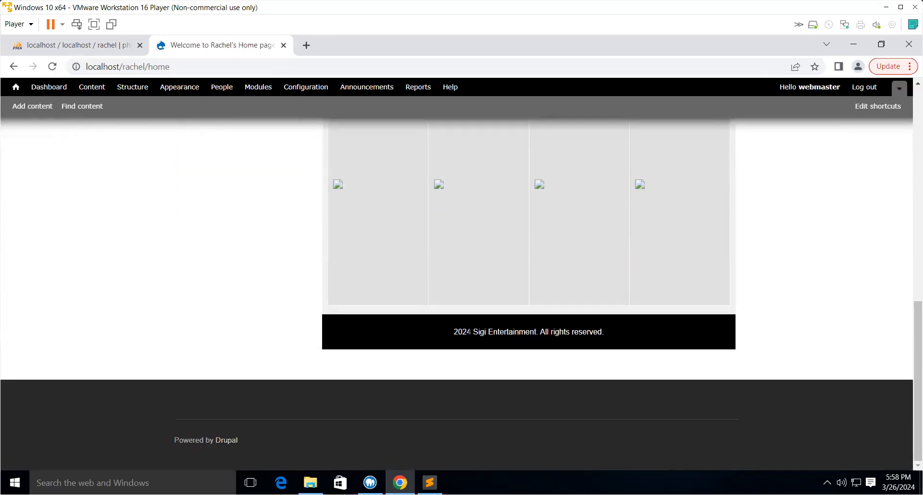
scroll(489, 338, "up", 6)
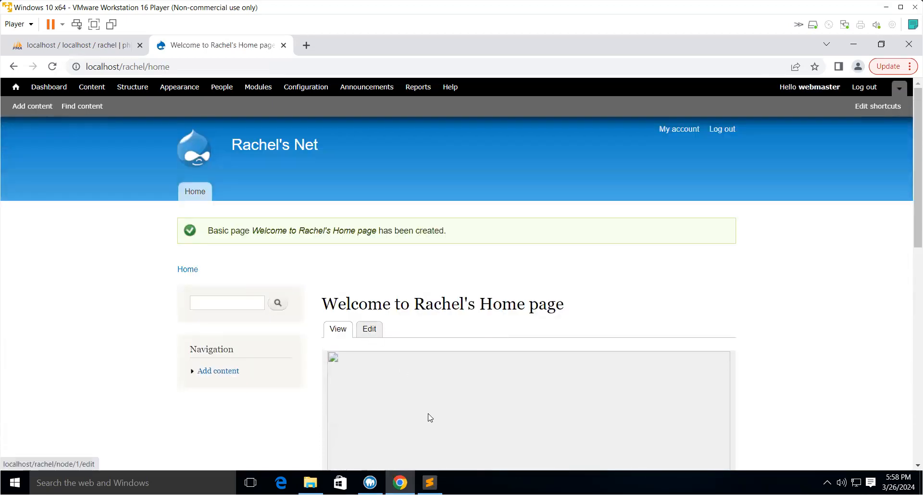
key("alt+Tab")
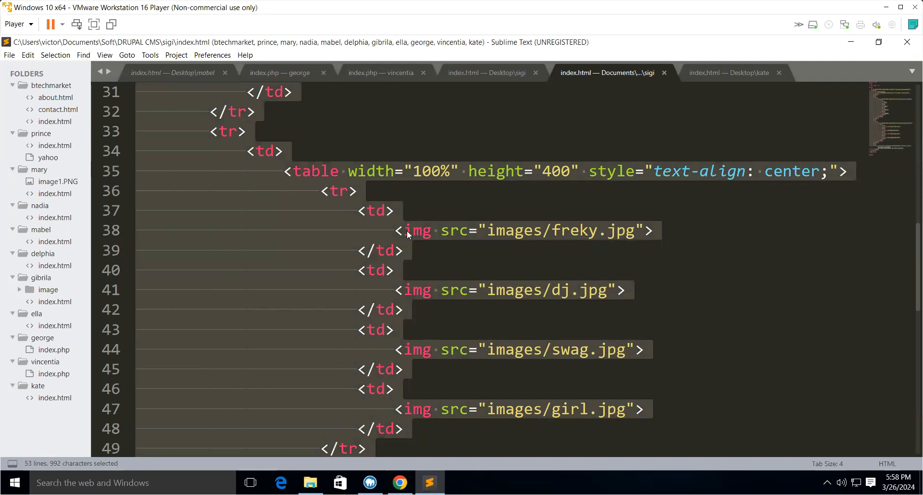
left_click(399, 482)
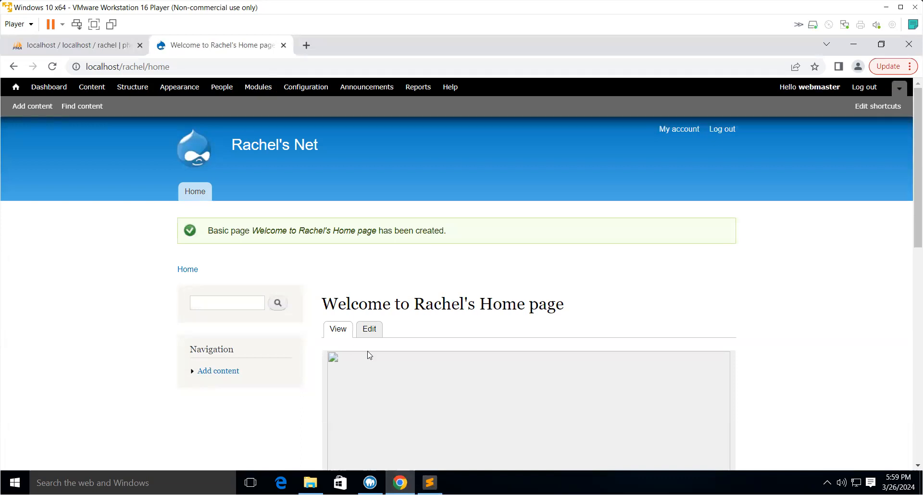
- Edit the home page body so the footer reads 2024 Rachel's Entertainment, and save the page
left_click(369, 329)
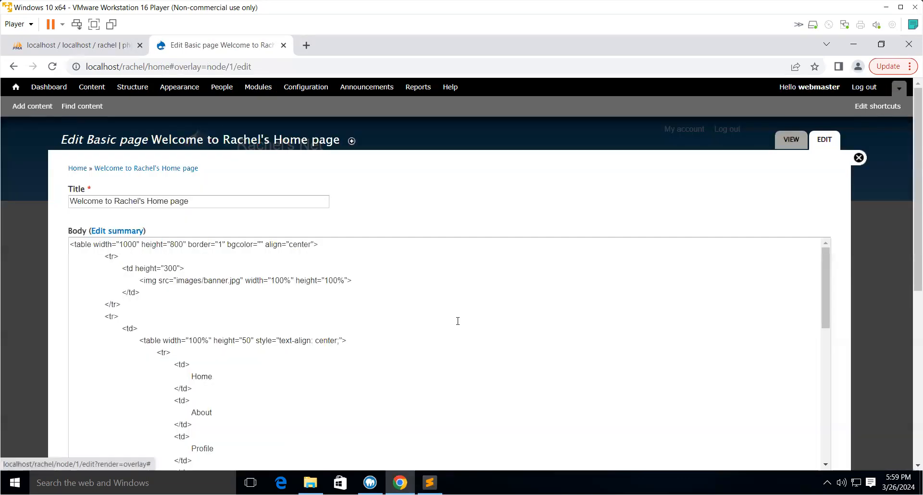
scroll(311, 353, "down", 8)
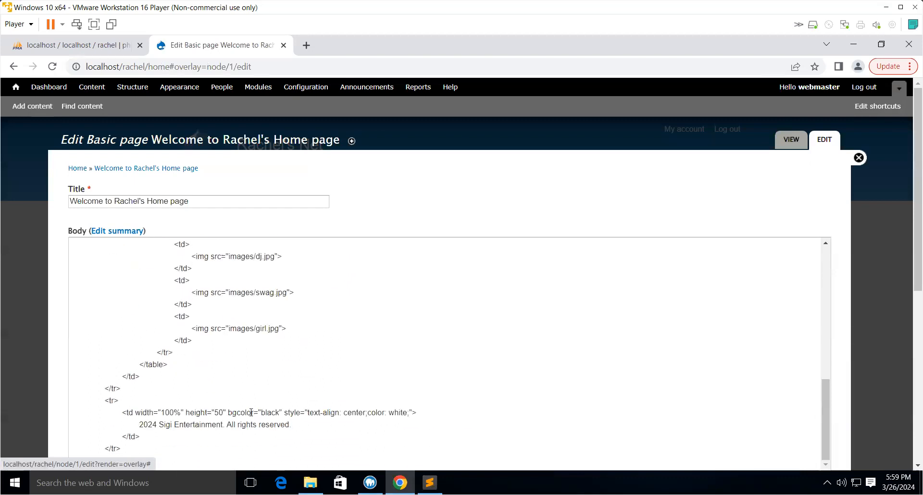
left_click(173, 425)
key("BackSpace")
key("BackSpace")
key("BackSpace")
type("Rache")
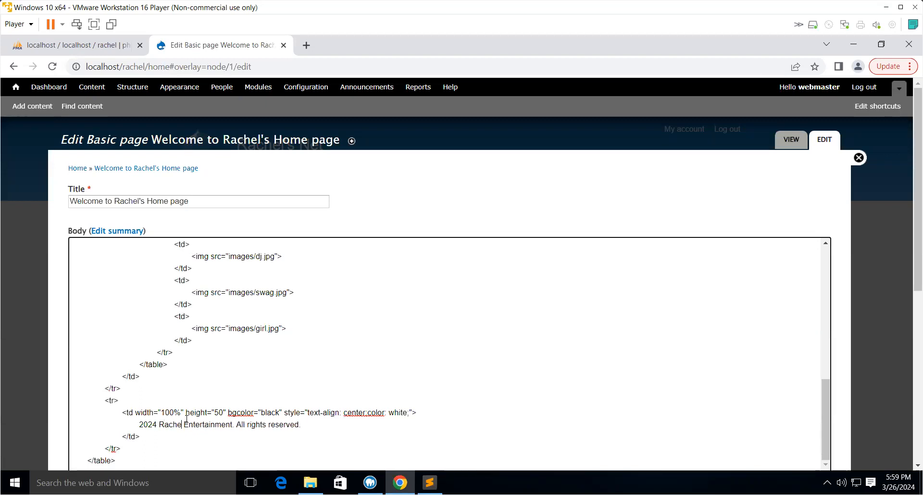
type("l's")
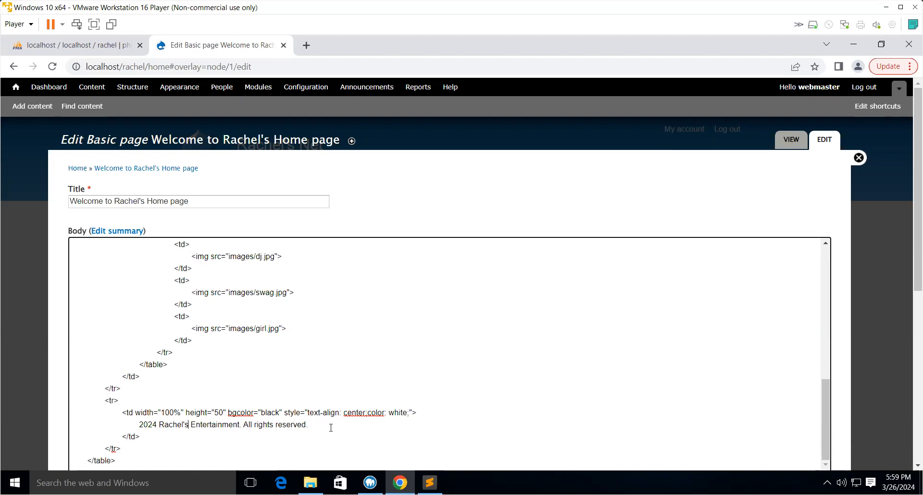
scroll(364, 399, "down", 1)
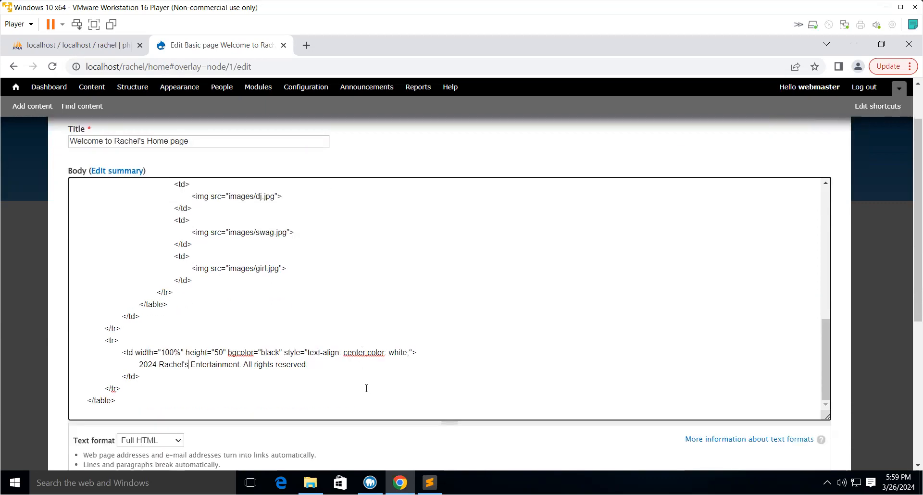
scroll(366, 387, "up", 5)
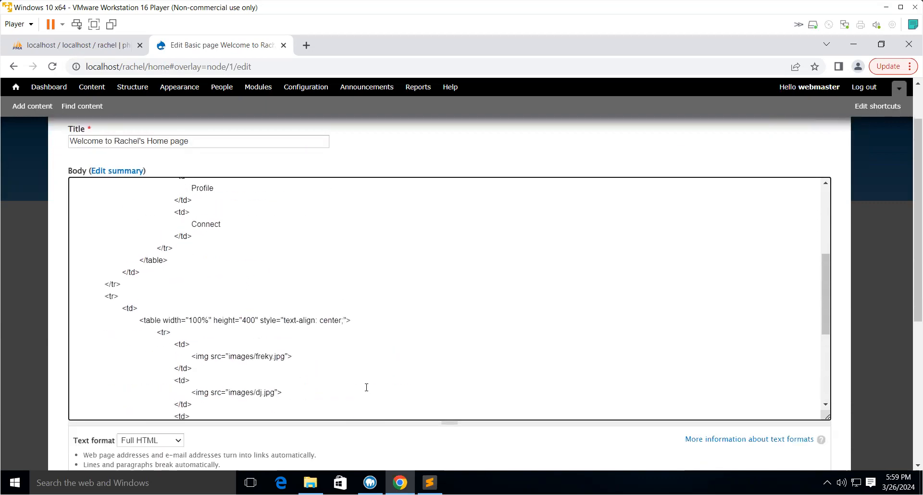
scroll(368, 386, "up", 1)
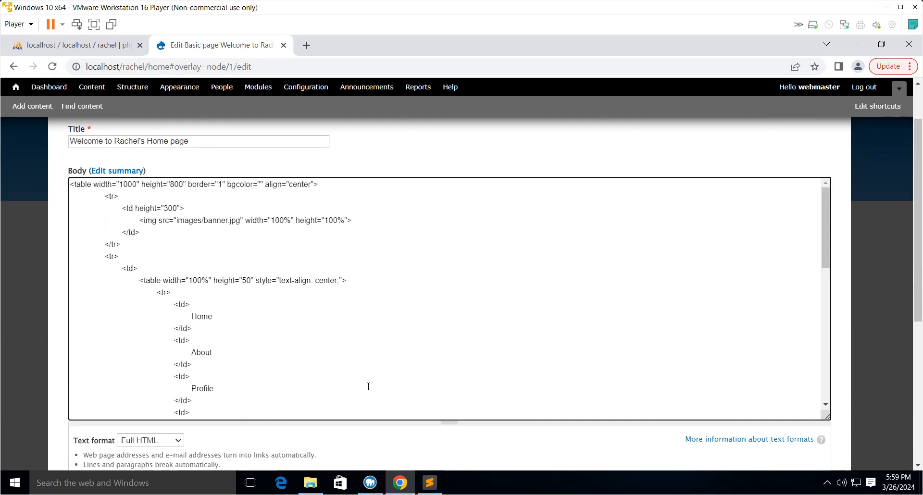
scroll(368, 386, "down", 6)
scroll(371, 397, "down", 4)
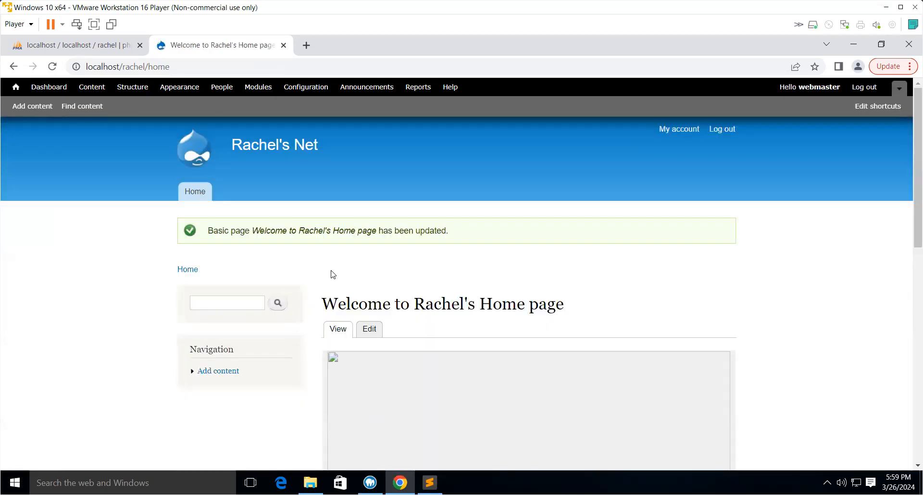
- Open the rachel site's sites/default/files folder under C:\MAMP\htdocs in File Explorer
left_click(311, 483)
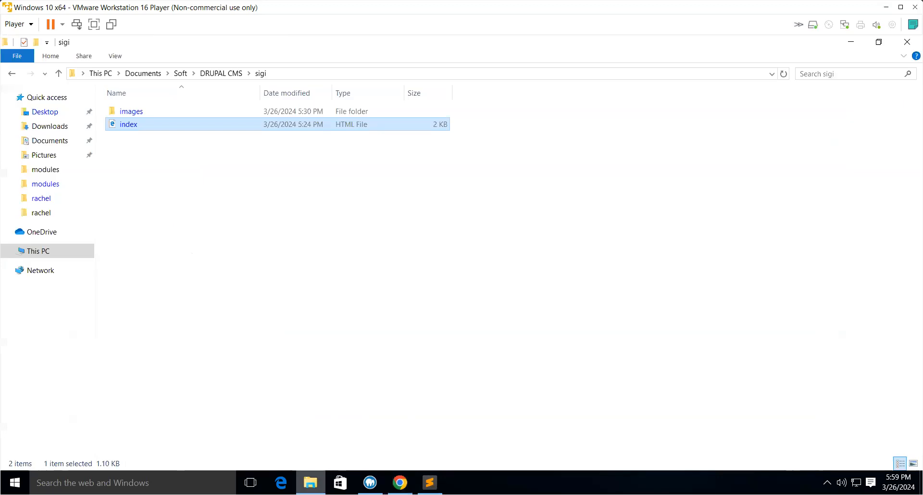
left_click(22, 251)
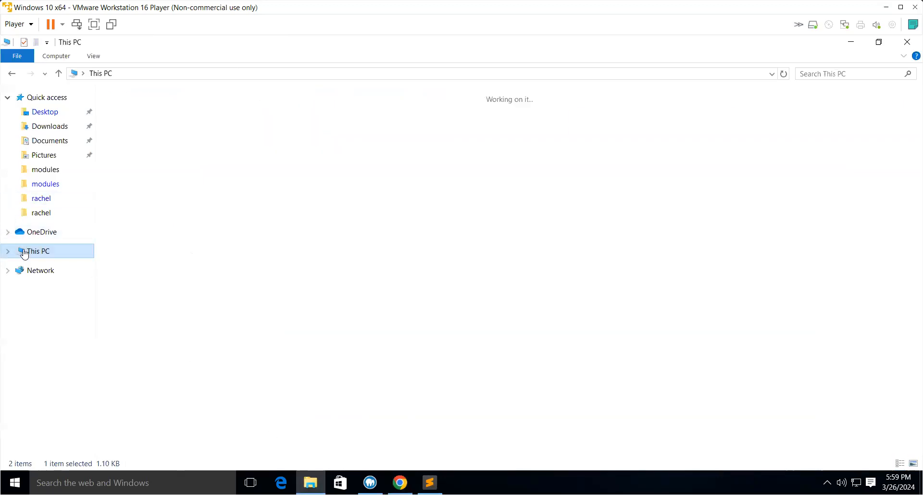
double_click(200, 212)
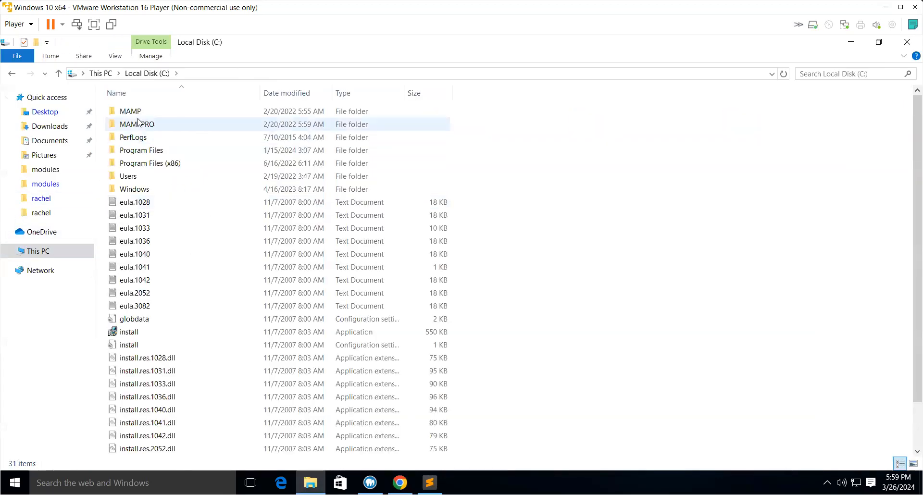
left_click(137, 110)
double_click(137, 110)
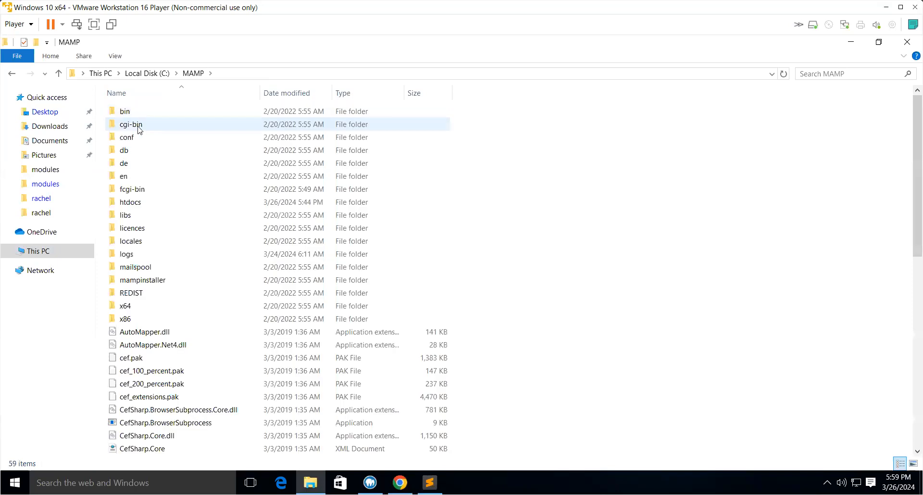
double_click(140, 200)
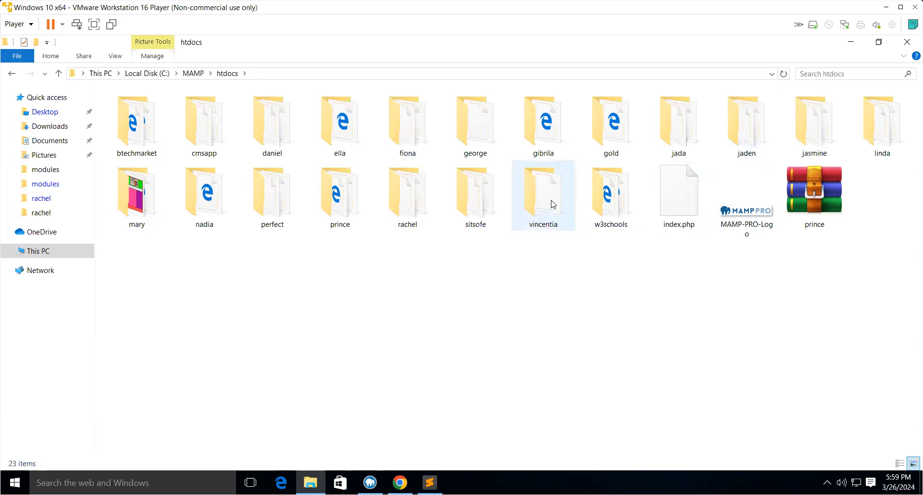
double_click(408, 197)
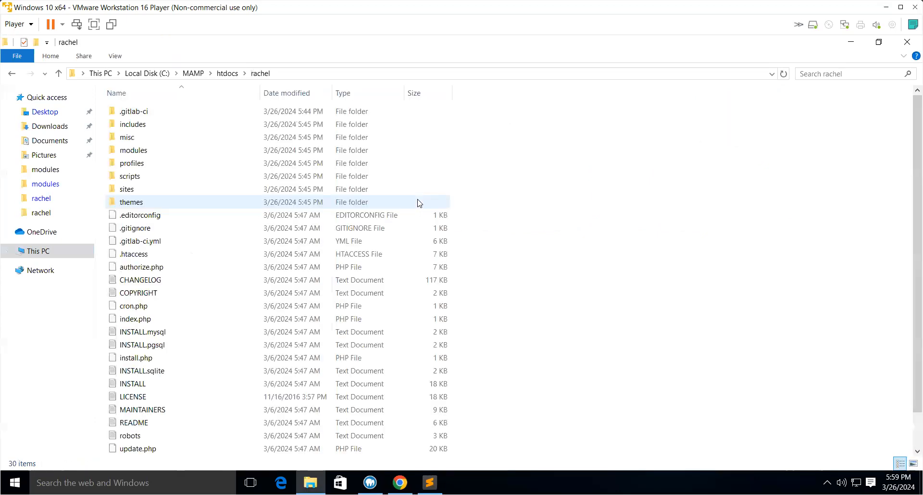
left_click(118, 193)
double_click(119, 193)
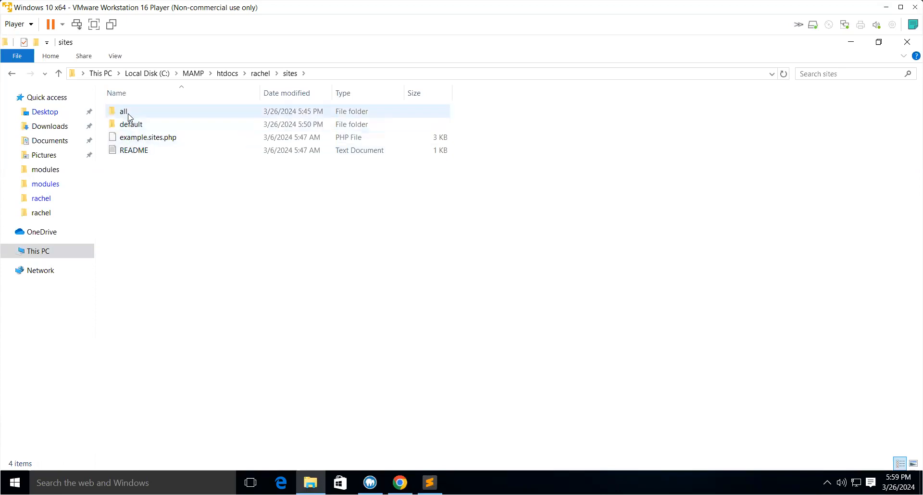
double_click(122, 127)
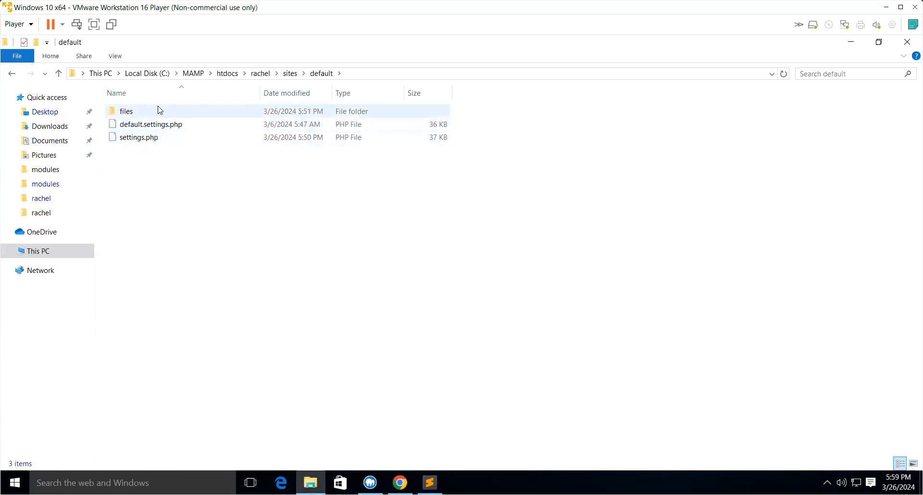
double_click(135, 118)
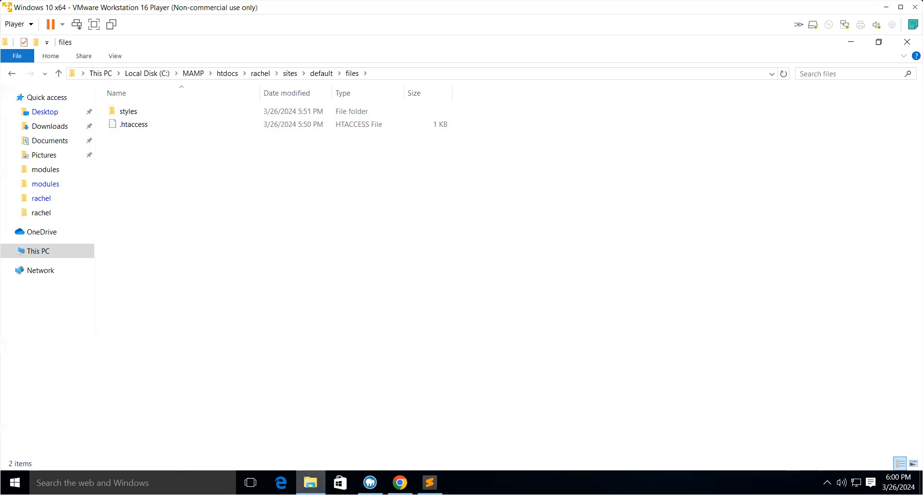
- In a second explorer window, open Documents > Soft > DRUPAL CMS > sigi > images and copy all five images
middle_click(310, 483)
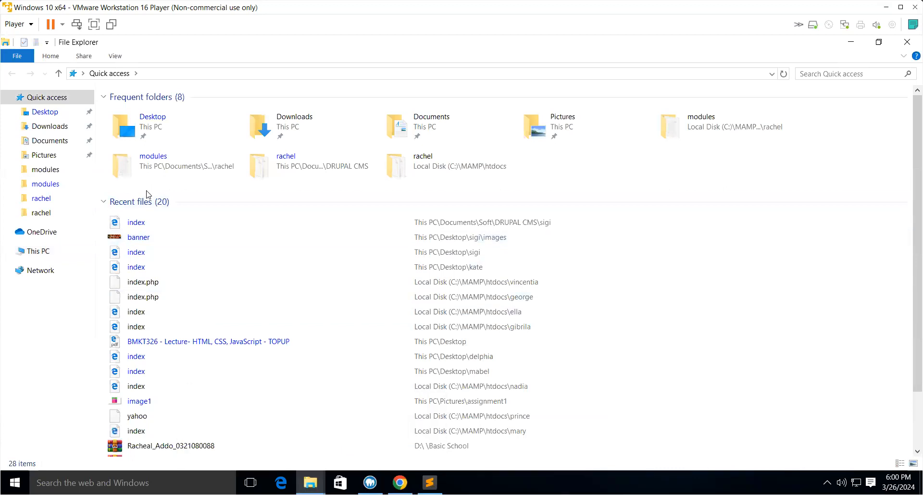
left_click(47, 140)
double_click(140, 115)
left_click(152, 117)
double_click(152, 117)
double_click(703, 185)
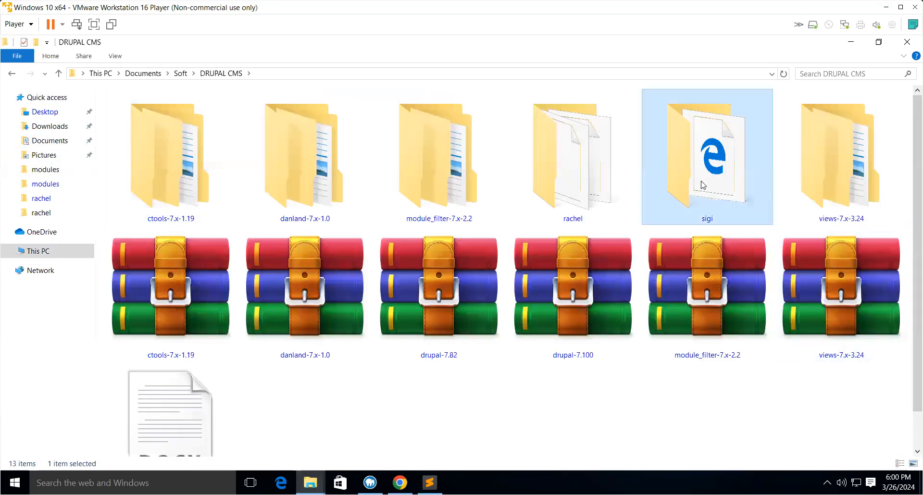
double_click(135, 113)
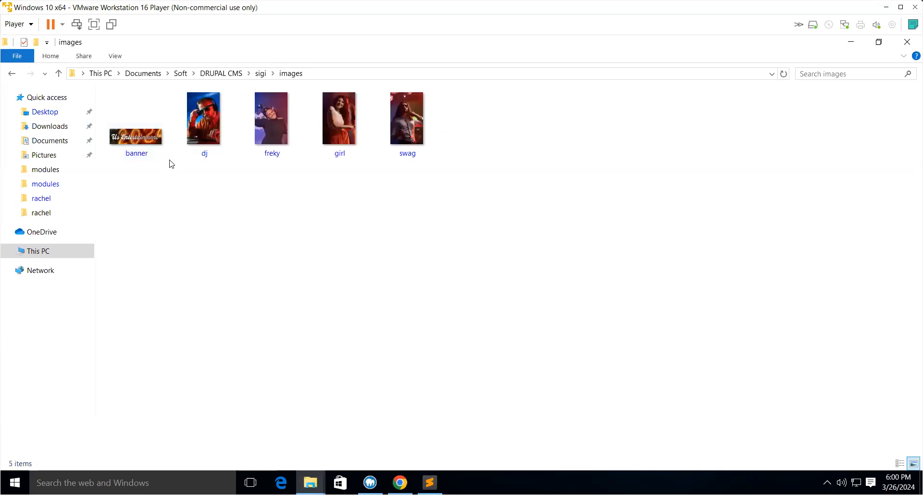
key("ctrl+a")
right_click(154, 137)
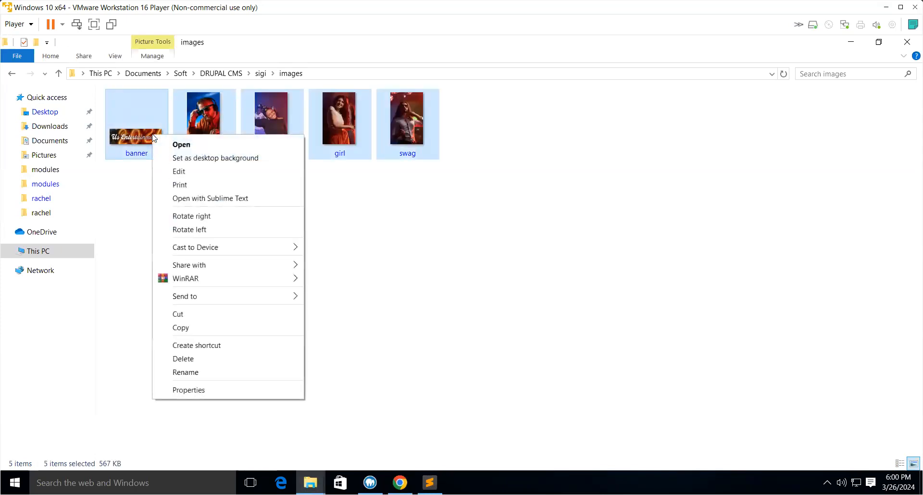
left_click(176, 329)
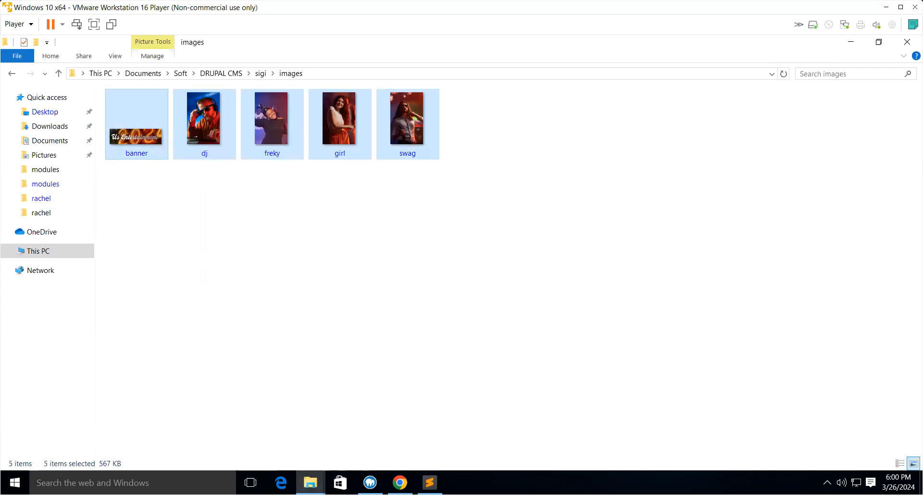
- Paste the copied images into the rachel site's files folder
mouse_move(310, 482)
left_click(249, 435)
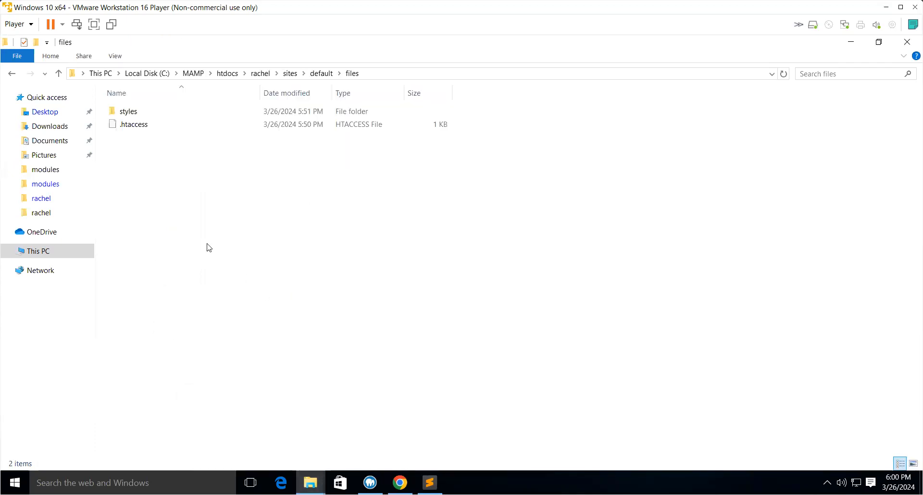
right_click(193, 218)
left_click(221, 302)
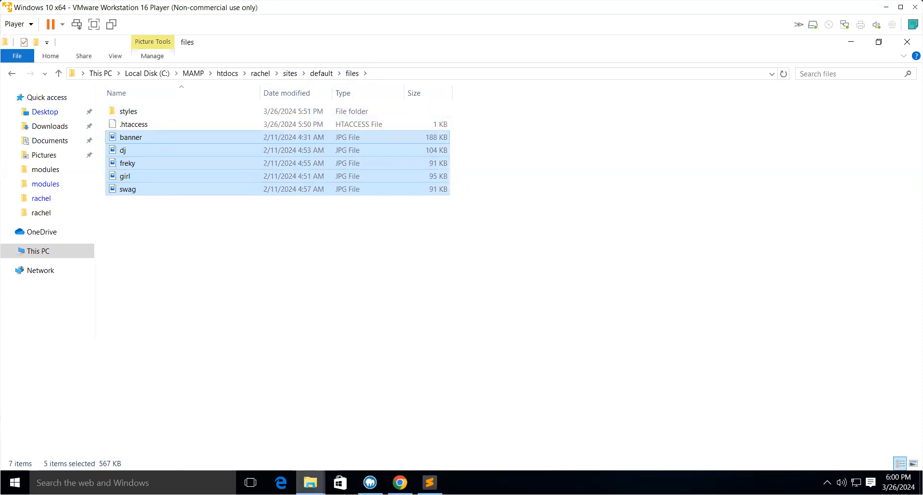
- Return to the site, open its front page, and view the content list
mouse_move(400, 483)
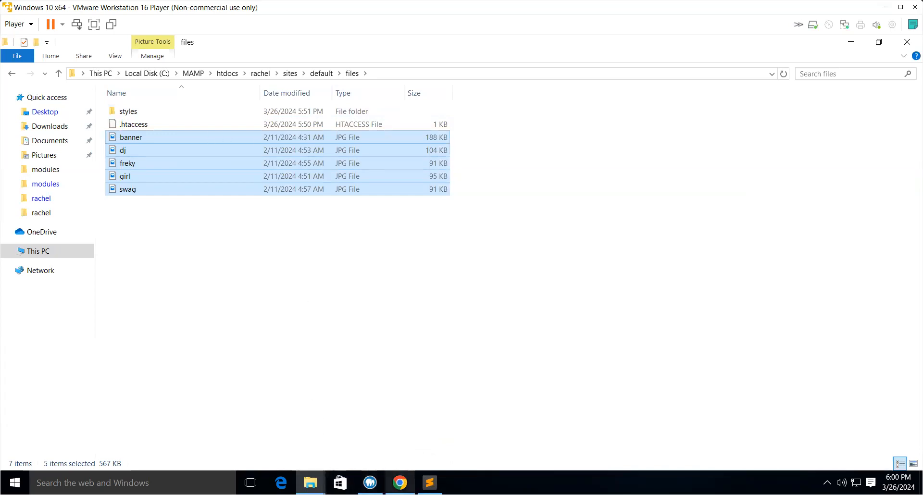
left_click(397, 432)
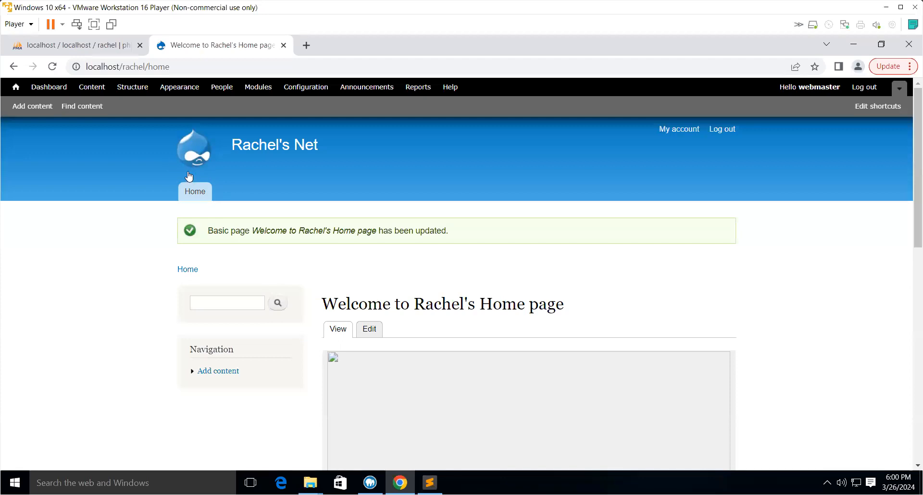
left_click(195, 190)
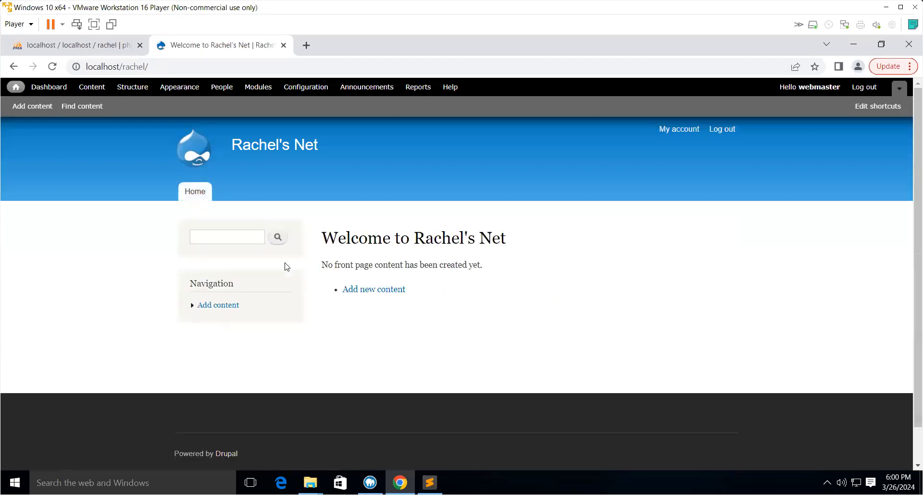
left_click(193, 192)
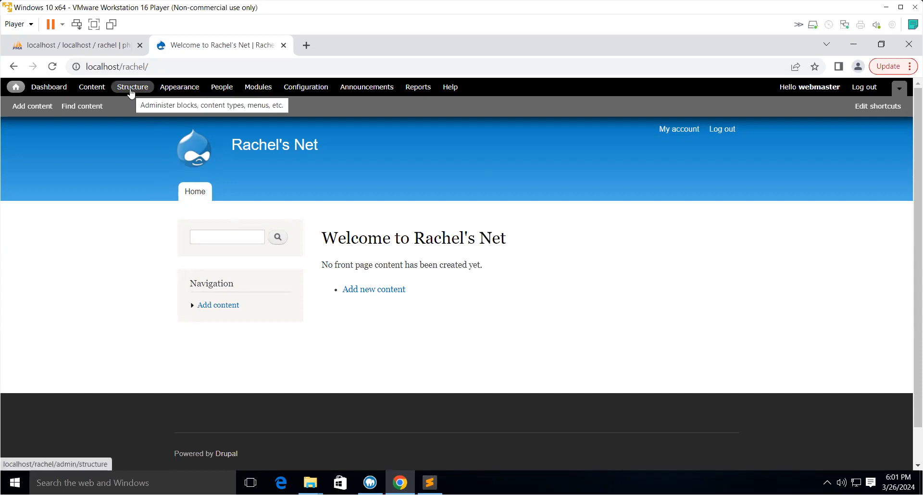
left_click(87, 109)
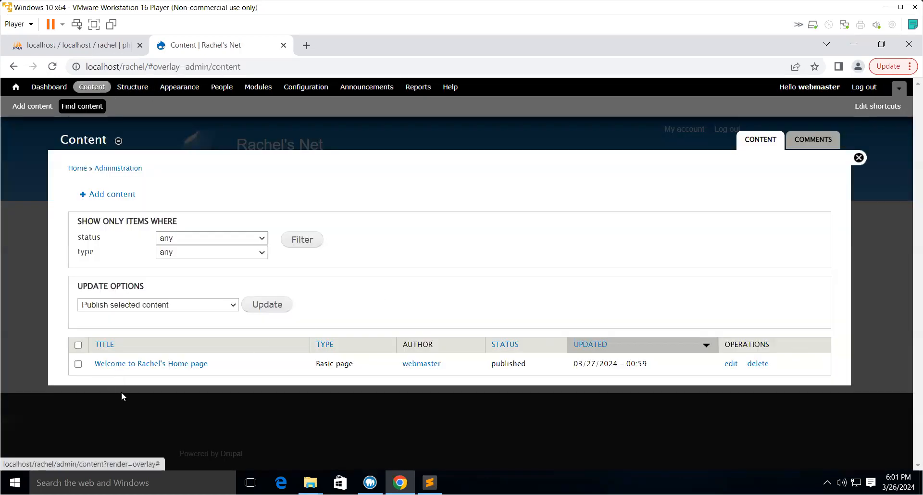
- Open the Welcome to Rachel's Home page node for editing, tick Promoted to front page under Publishing options, and save
left_click(180, 368)
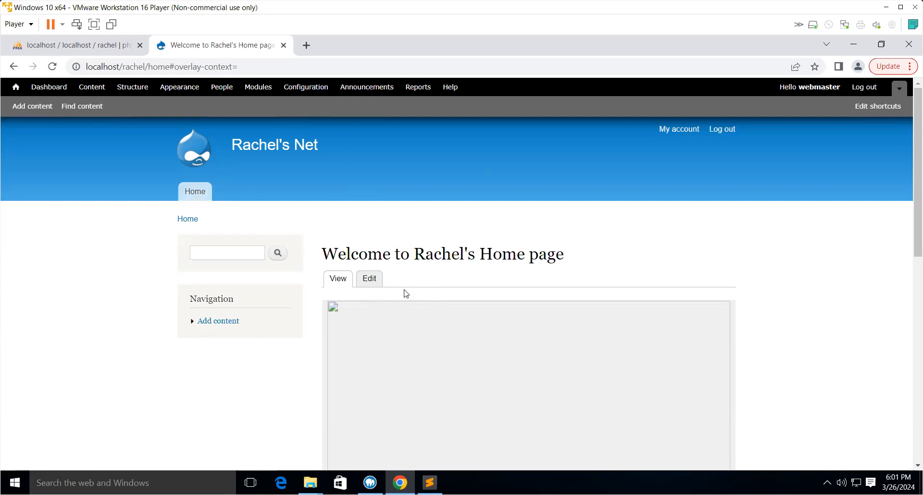
left_click(369, 283)
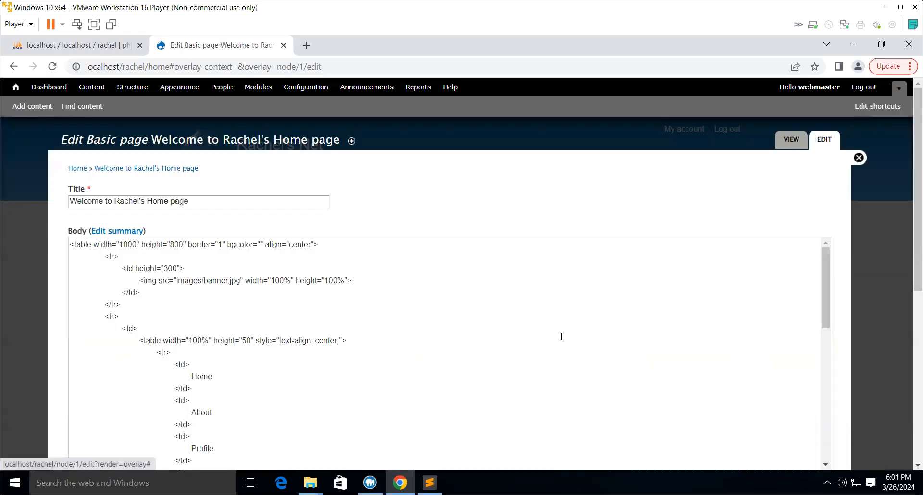
scroll(561, 337, "down", 10)
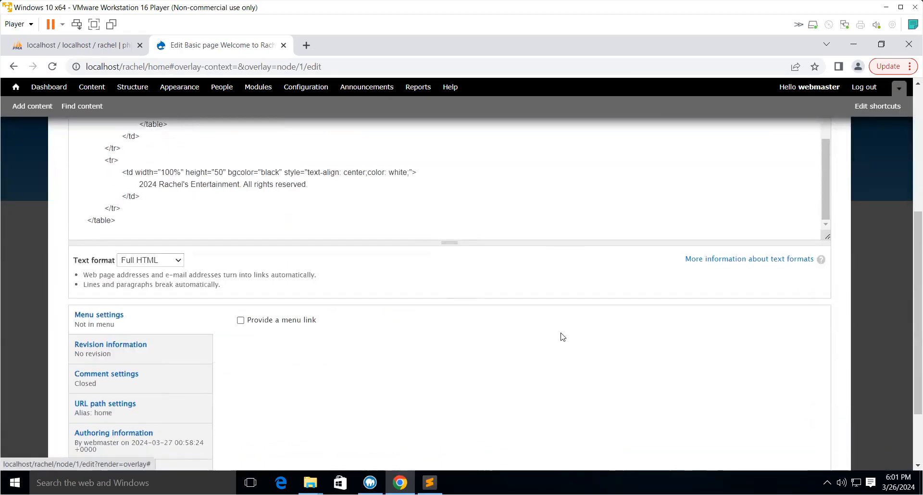
scroll(562, 336, "down", 2)
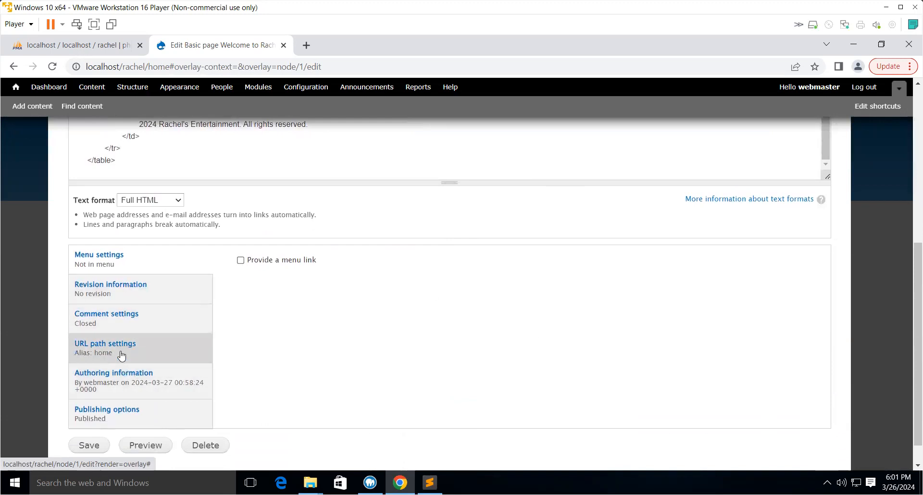
left_click(126, 413)
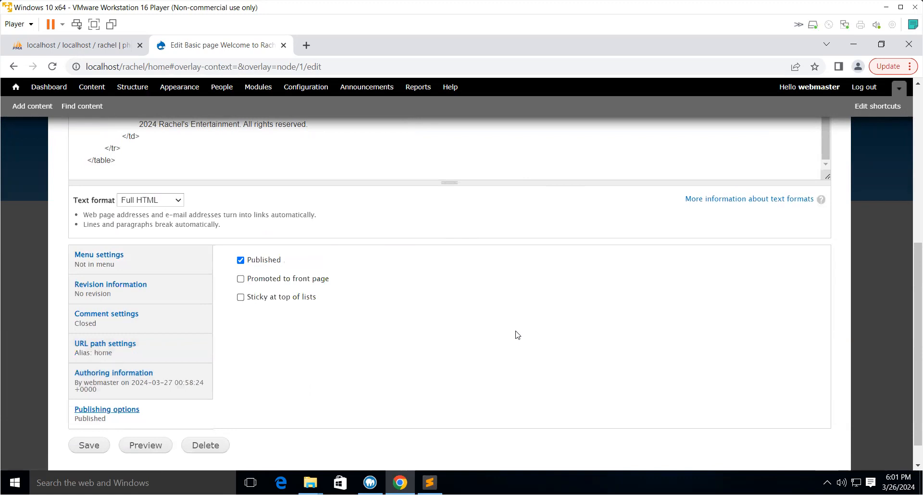
left_click(241, 280)
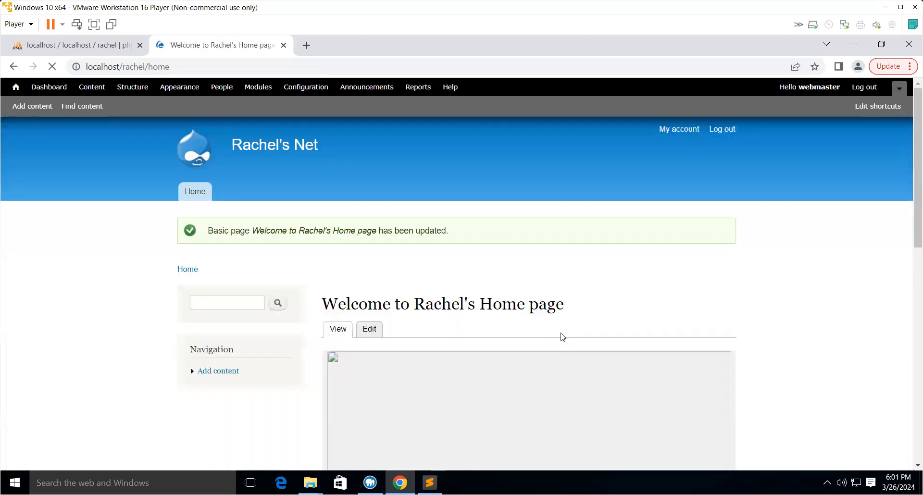
- Open the Home front page and scroll through it to check the table layout and images
left_click(194, 192)
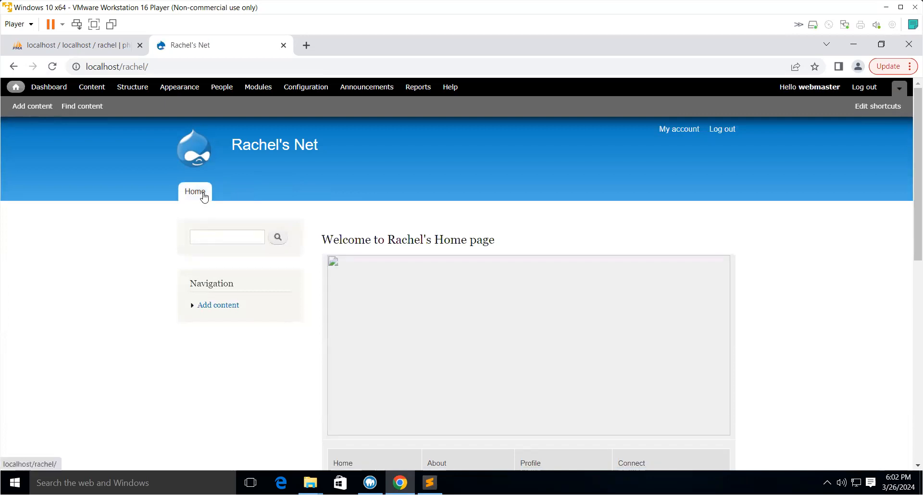
scroll(481, 263, "down", 10)
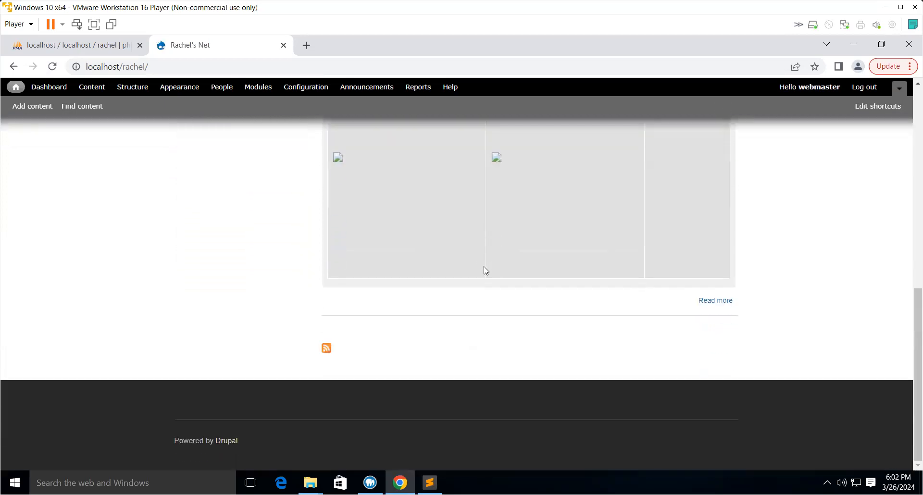
scroll(485, 270, "up", 10)
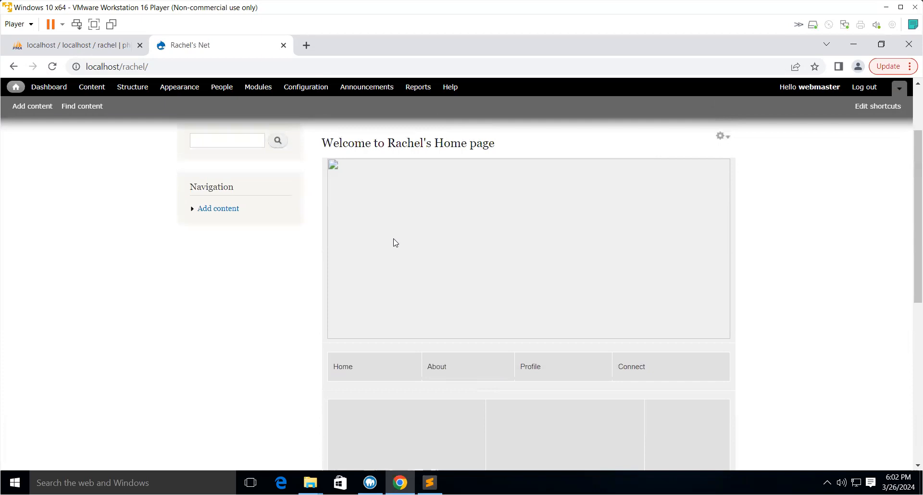
scroll(422, 221, "up", 2)
left_click(191, 146)
scroll(570, 301, "down", 8)
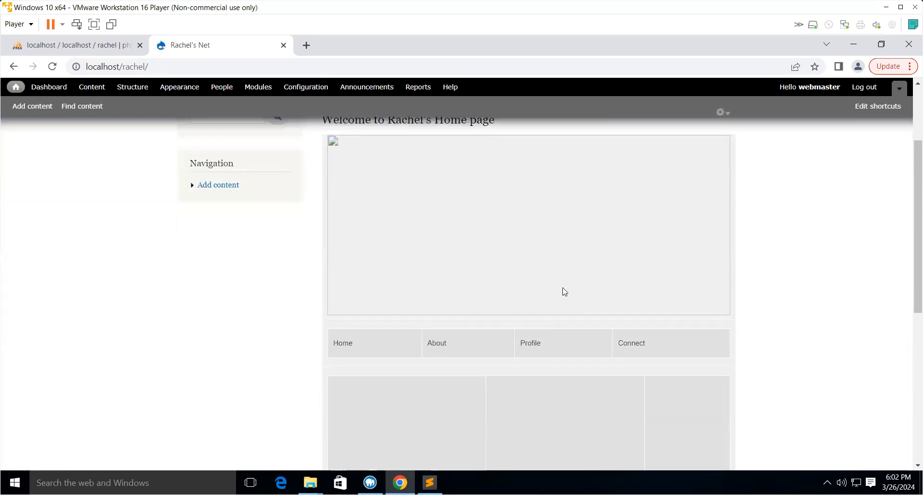
scroll(567, 296, "up", 7)
scroll(566, 294, "up", 1)
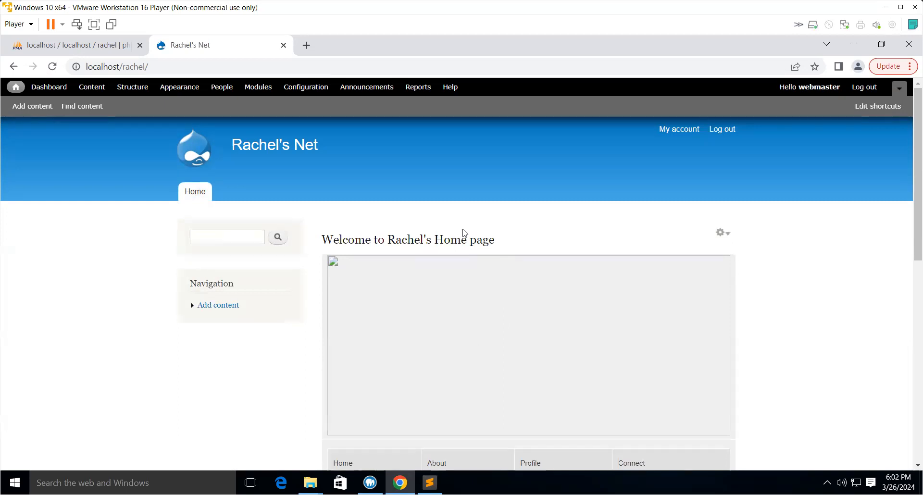
scroll(500, 260, "down", 3)
scroll(510, 261, "down", 4)
scroll(521, 259, "up", 7)
- In Structure > Blocks, set the Search form, Navigation and User login blocks' region to None
left_click(127, 87)
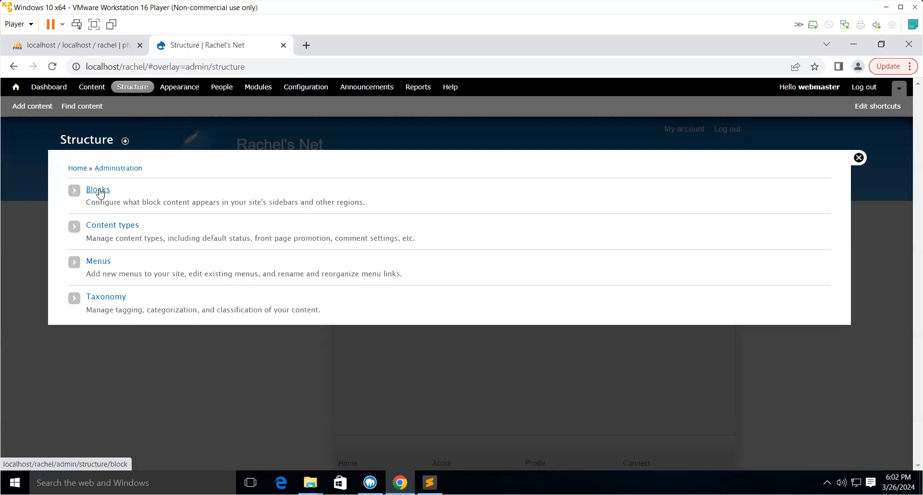
left_click(99, 190)
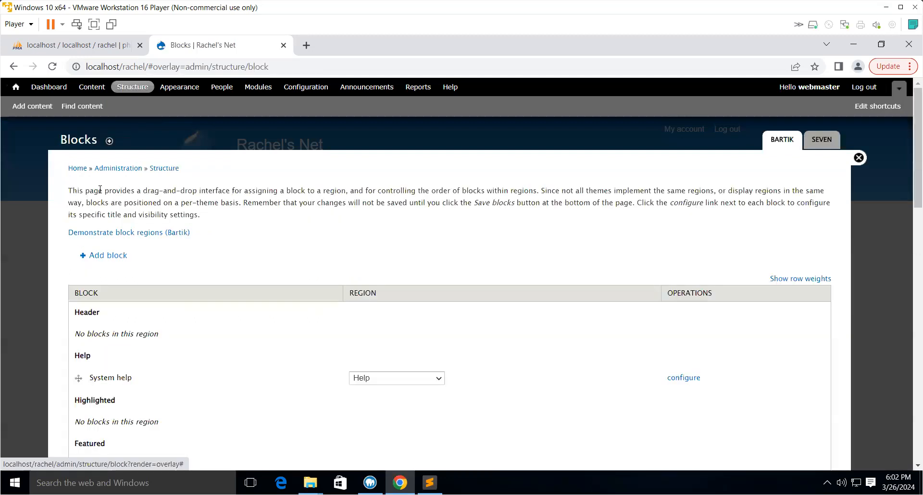
scroll(213, 383, "down", 6)
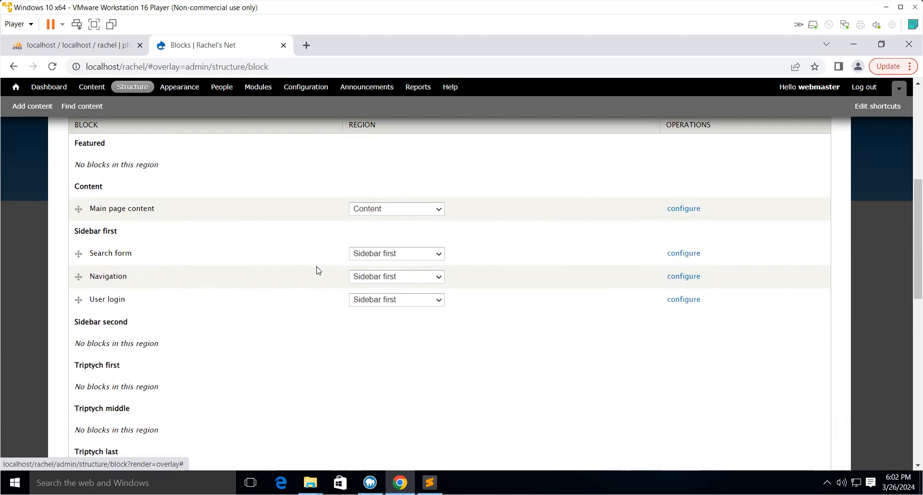
left_click(415, 254)
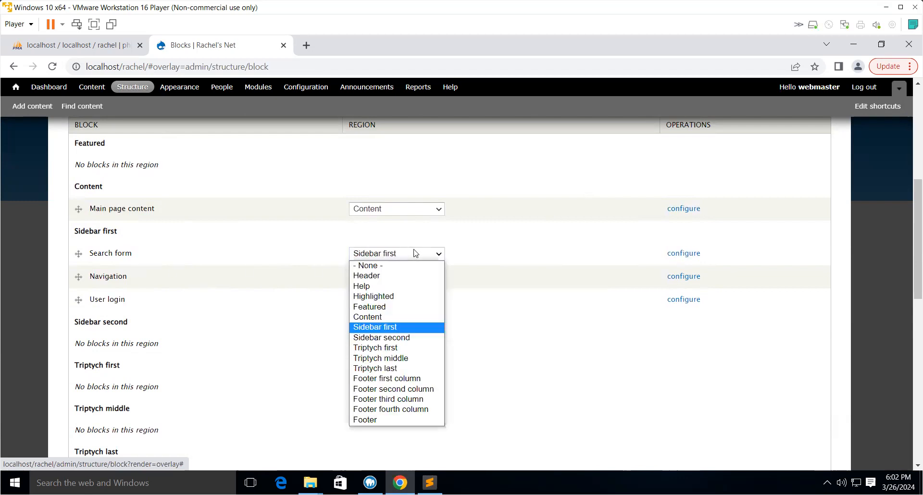
left_click(378, 265)
left_click(383, 254)
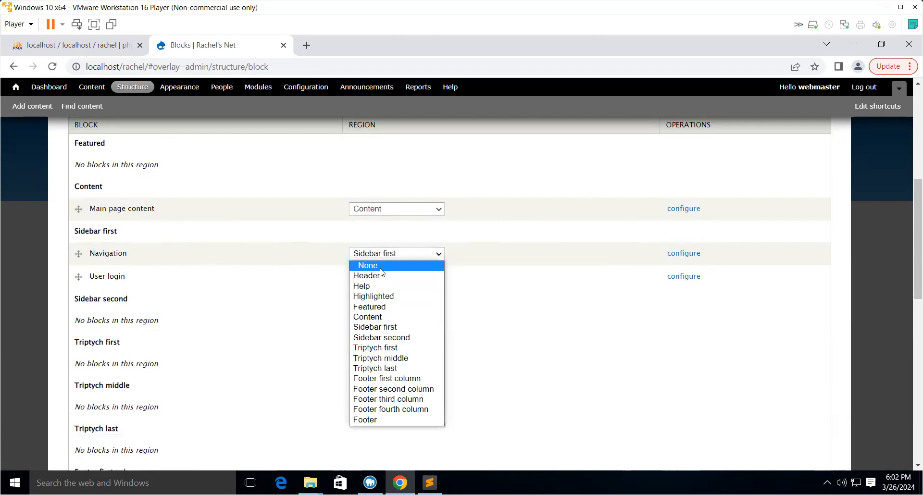
left_click(382, 265)
left_click(380, 260)
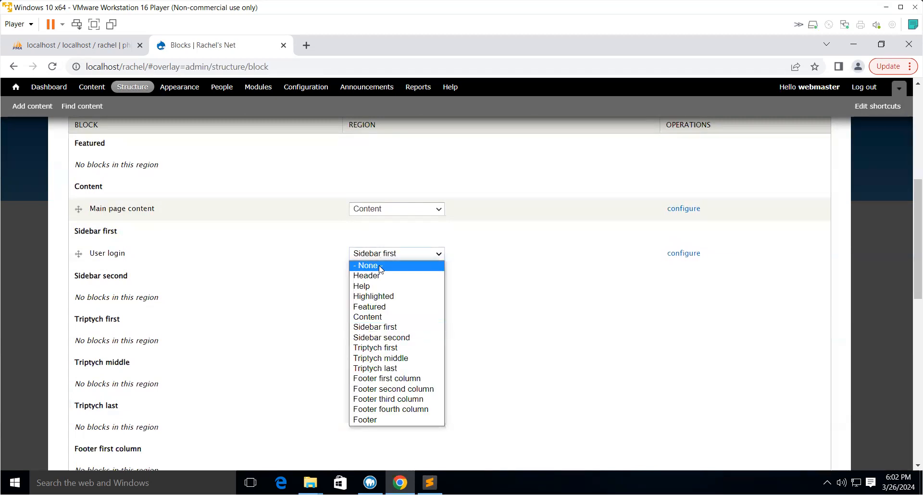
left_click(377, 264)
- Set the Powered by Drupal footer block's region to None and save the block settings
scroll(402, 285, "up", 6)
scroll(384, 284, "down", 4)
scroll(423, 267, "down", 10)
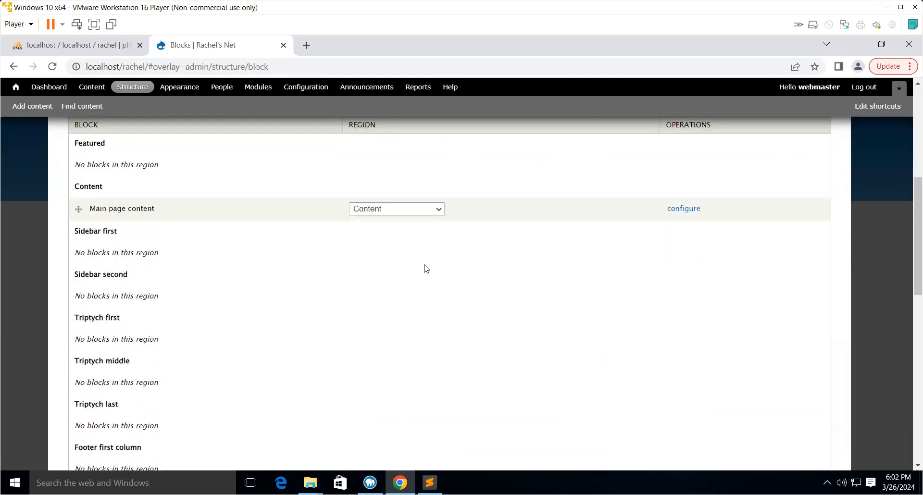
scroll(424, 270, "up", 5)
scroll(425, 269, "up", 4)
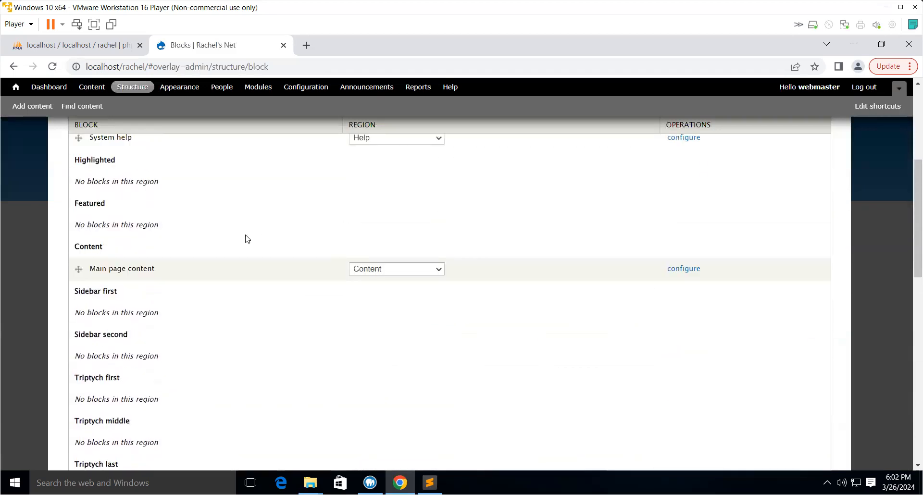
scroll(516, 330, "down", 9)
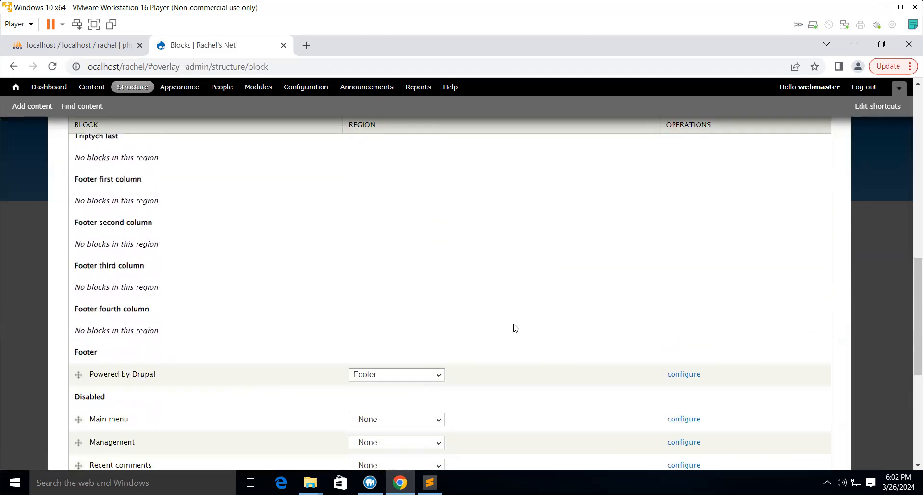
left_click(388, 285)
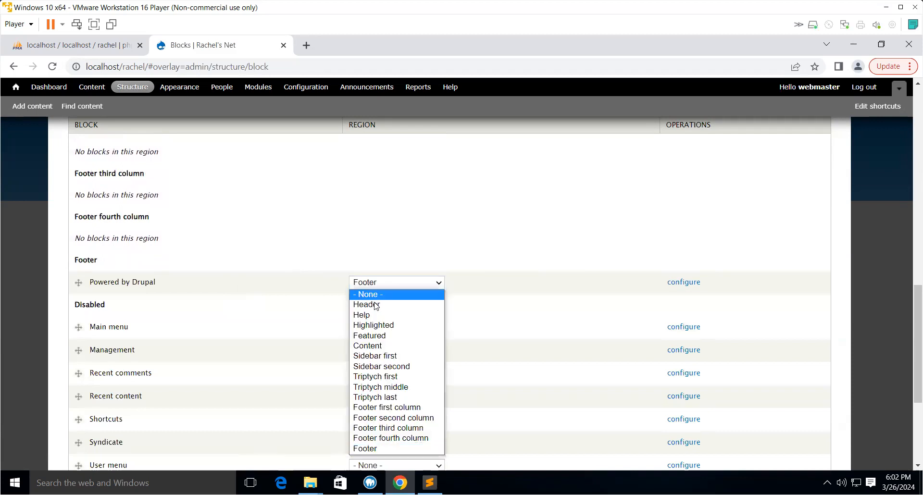
left_click(390, 293)
scroll(401, 291, "up", 6)
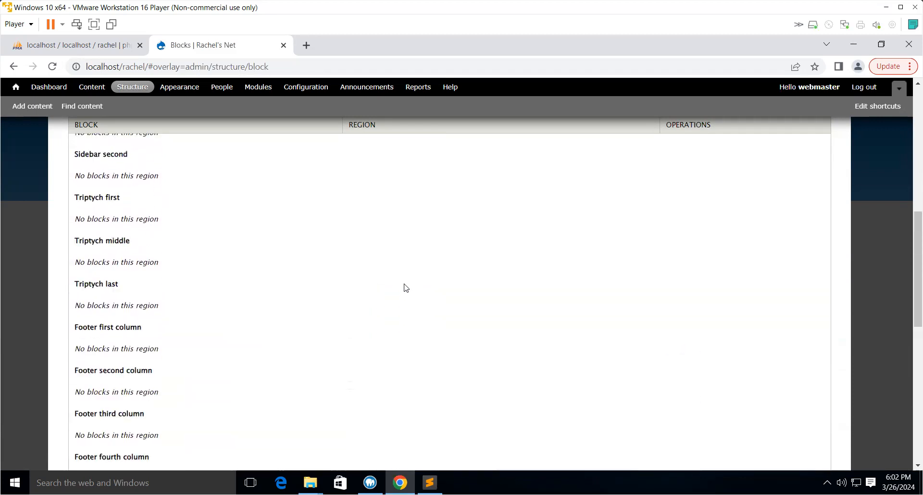
scroll(370, 245, "up", 3)
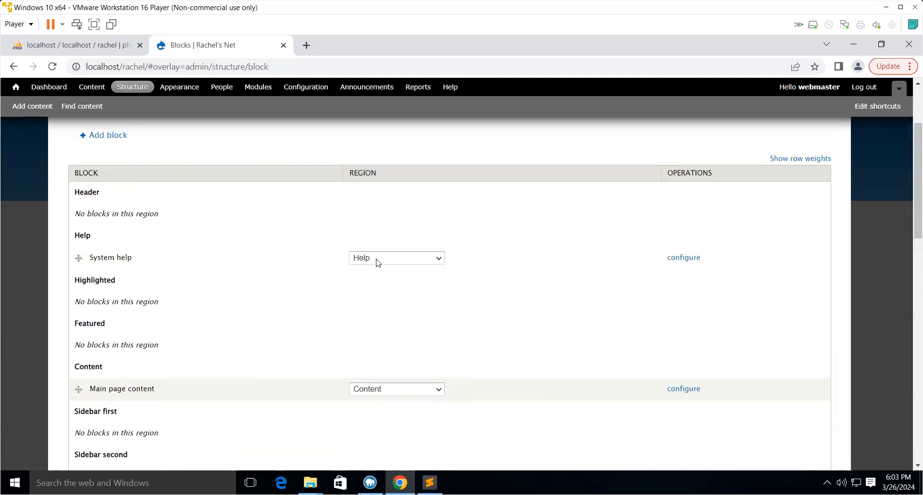
scroll(383, 377, "down", 13)
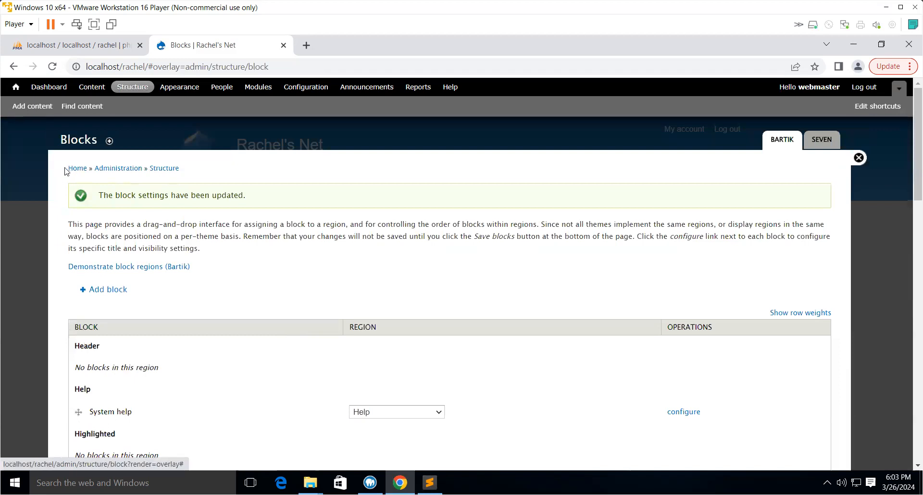
- Return to the front page and scroll through it to check the layout without sidebar blocks
left_click(74, 169)
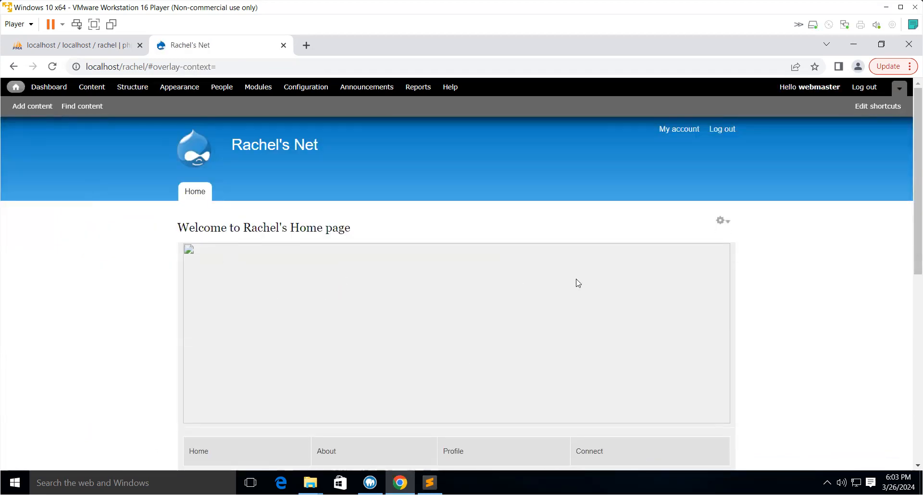
scroll(578, 283, "down", 7)
scroll(579, 313, "up", 3)
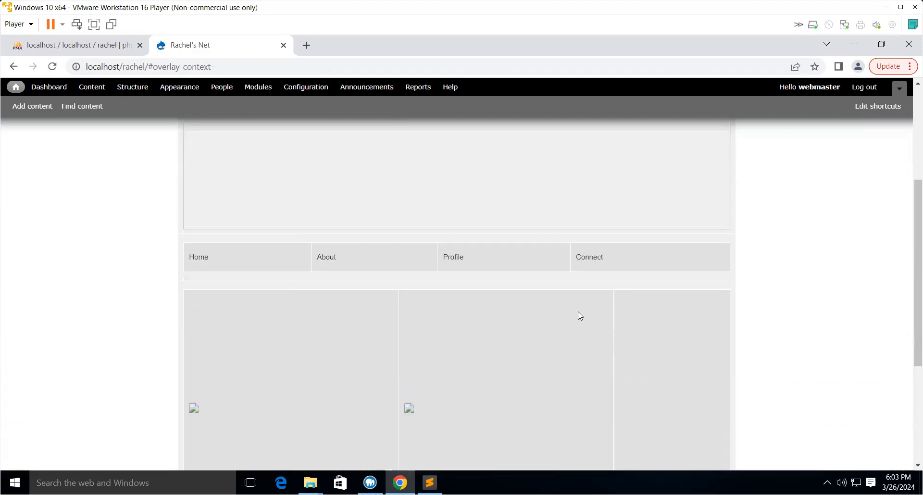
scroll(580, 315, "up", 4)
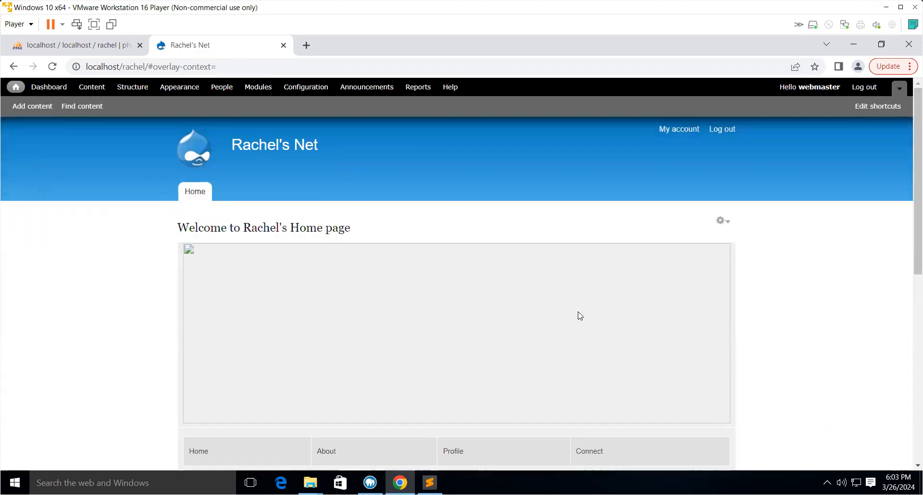
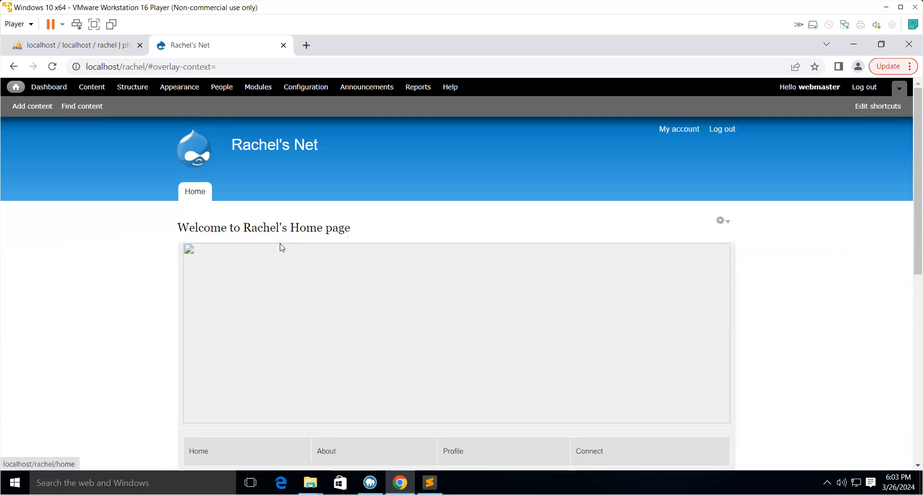
- Open localhost/rachel/sites/default/files/banner.jpg in the browser to view the uploaded banner image
left_click(229, 64)
left_click(241, 65)
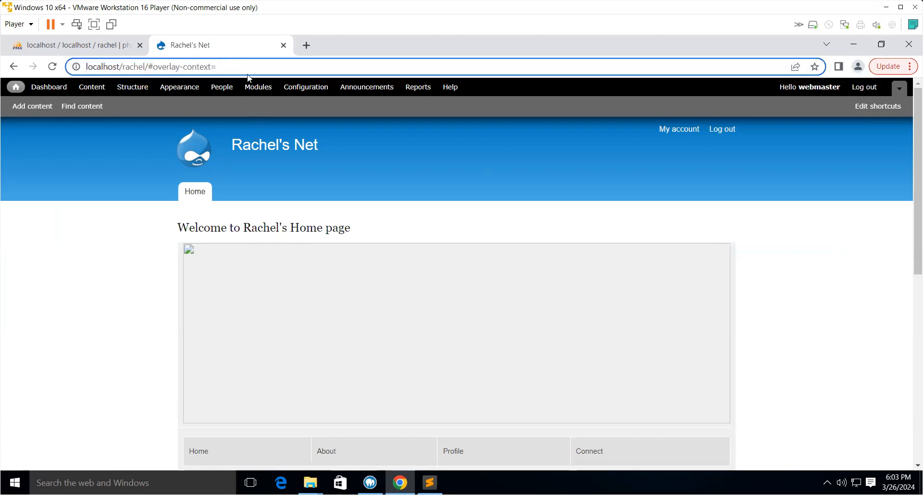
key("BackSpace")
key("BackSpace")
key("BackSpace")
key("BackSpace")
key("BackSpace")
key("BackSpace")
key("BackSpace")
key("BackSpace")
key("BackSpace")
key("BackSpace")
key("BackSpace")
key("BackSpace")
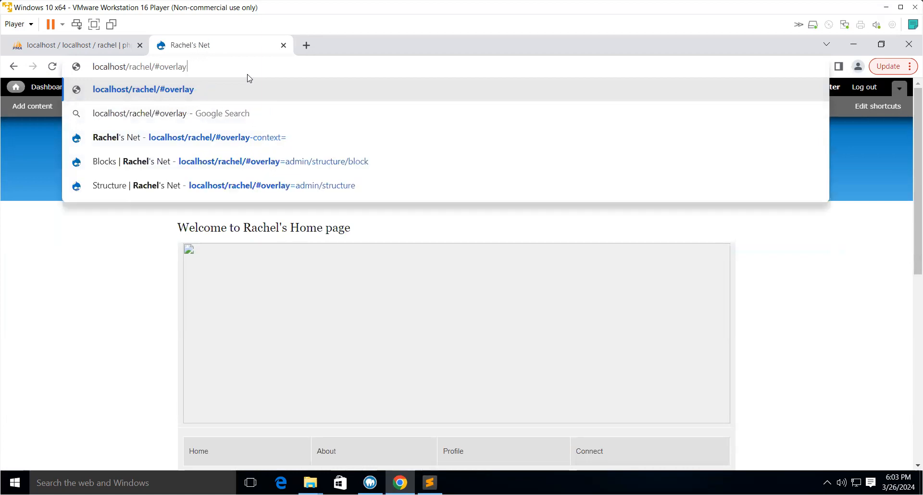
key("BackSpace")
key("BackSpace")
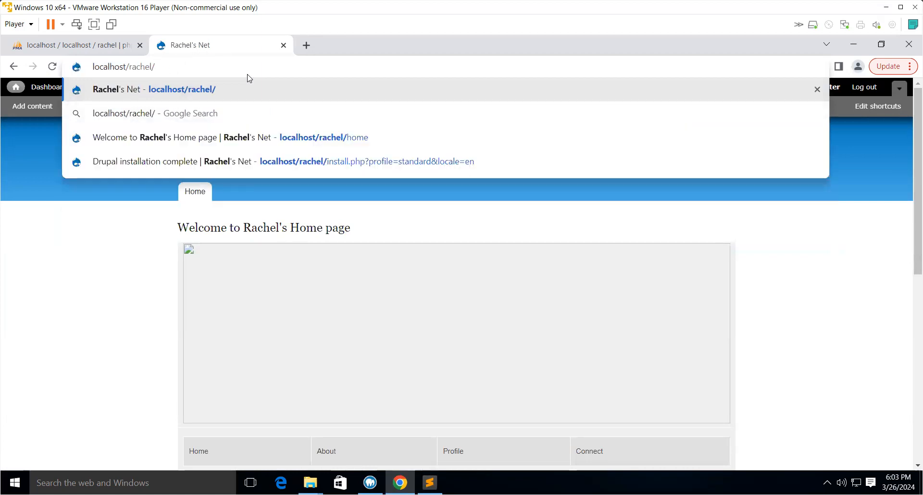
type("site")
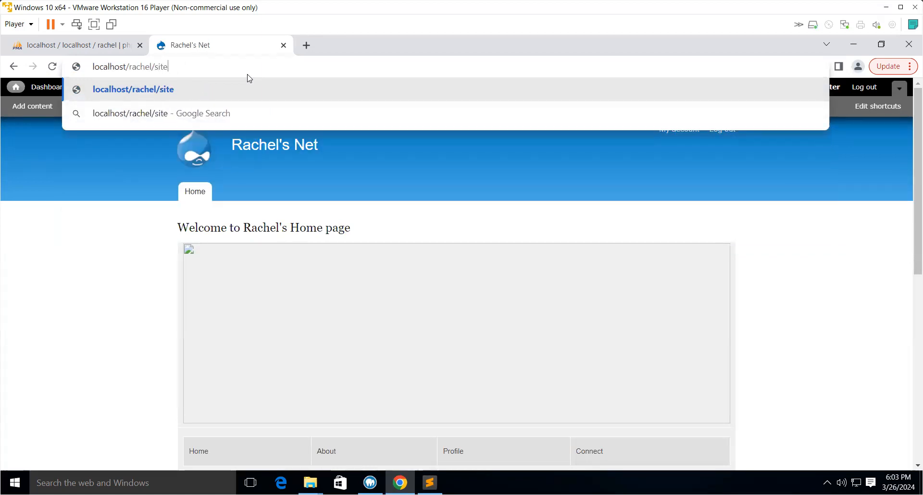
type("s/def")
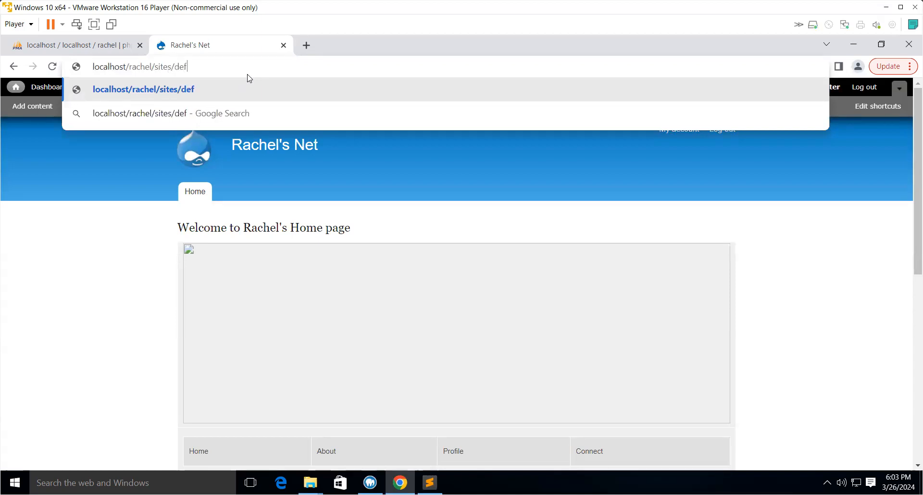
type("ault")
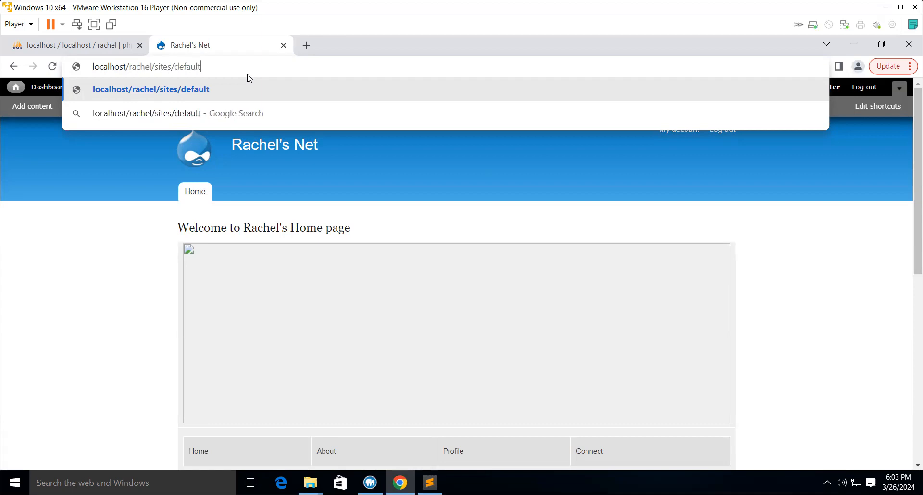
type("/")
type("files")
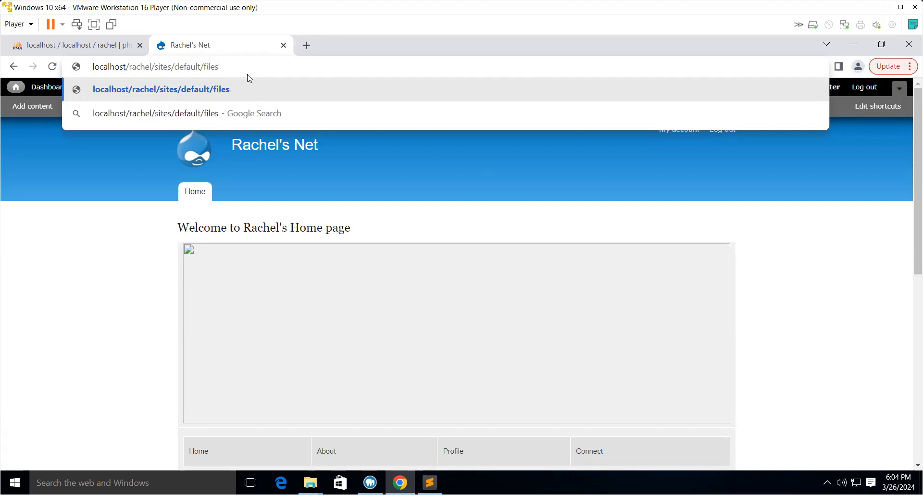
type("/")
type("banne")
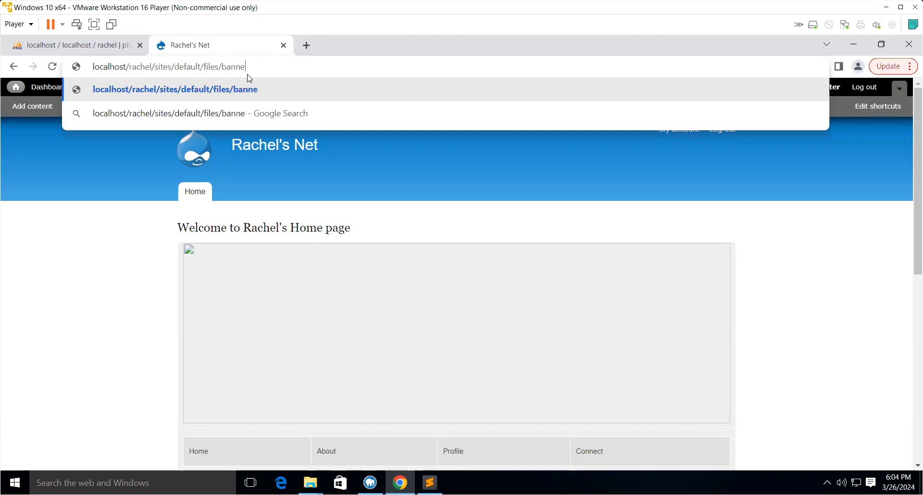
type("r.jpg")
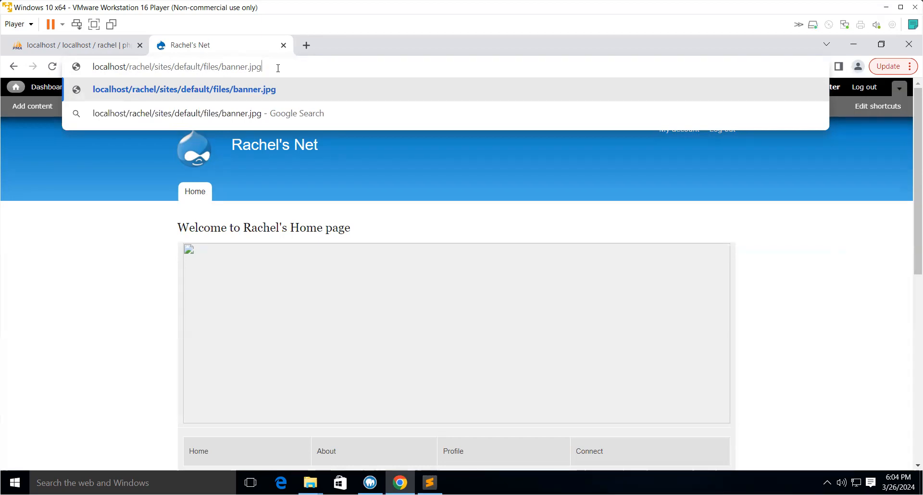
left_click(301, 99)
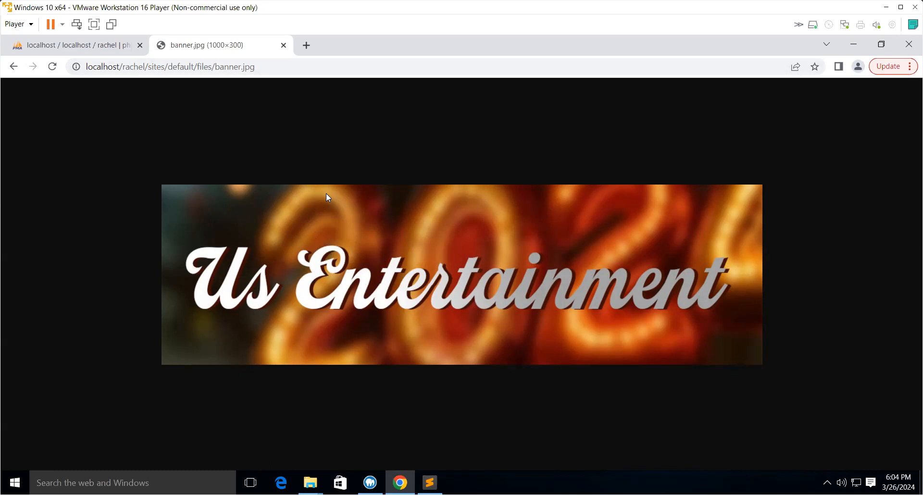
- Copy the sites/default/files/banner.jpg path from the address bar and go back to the front page
left_click(152, 66)
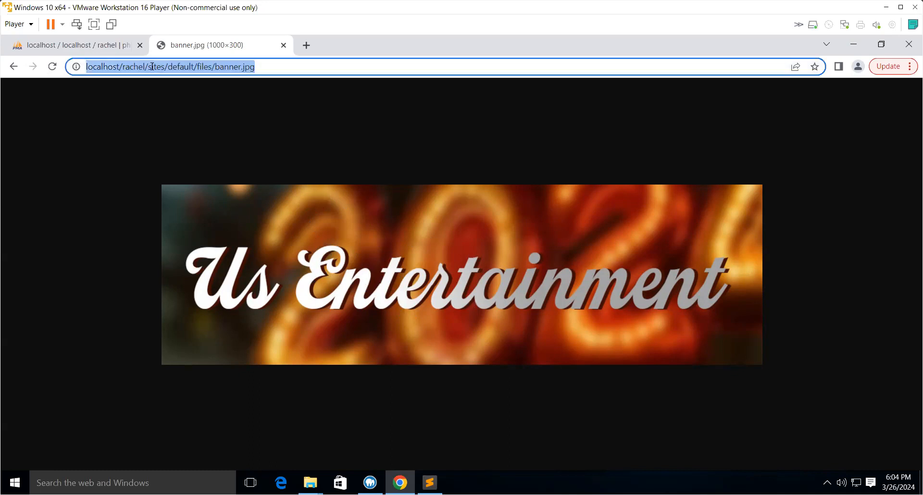
left_click(151, 66)
left_click_drag(149, 66, 270, 66)
right_click(223, 66)
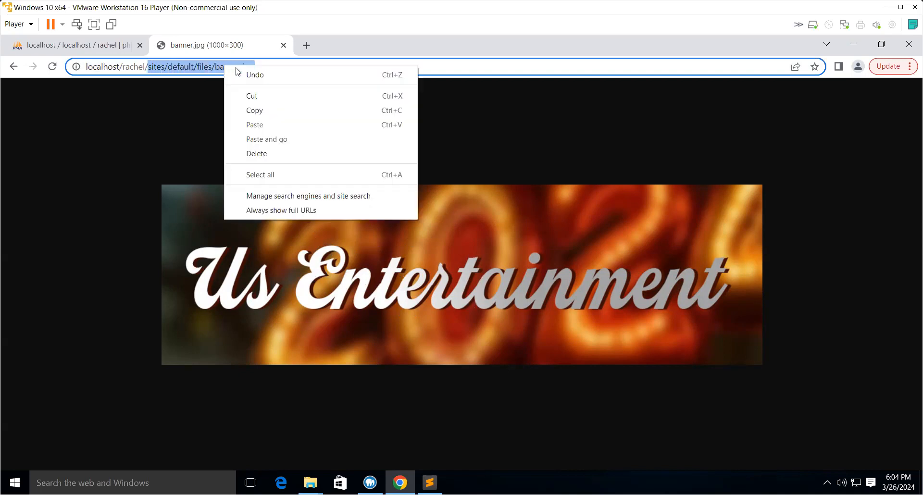
left_click(251, 110)
left_click(14, 67)
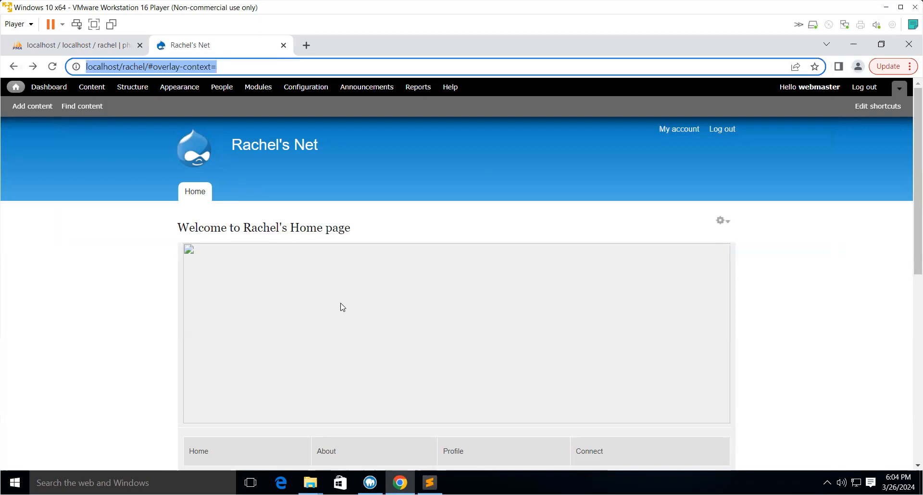
- Open the Welcome to Rachel's Home page for editing and replace the banner image source with sites/default/files/banner.jpg
scroll(351, 313, "down", 3)
scroll(352, 319, "up", 3)
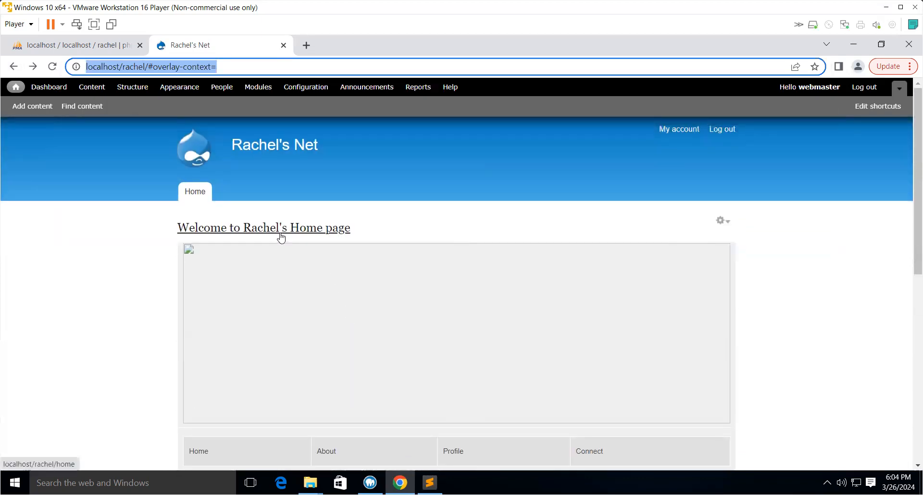
left_click(198, 197)
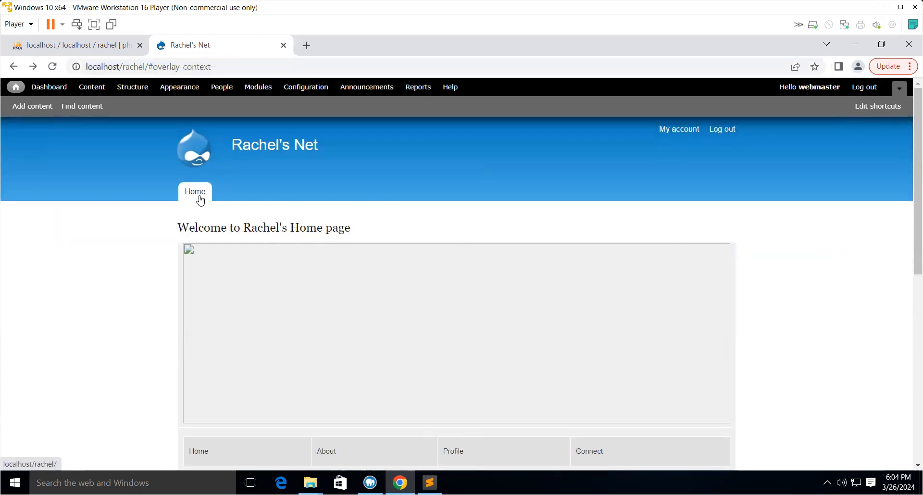
left_click(727, 222)
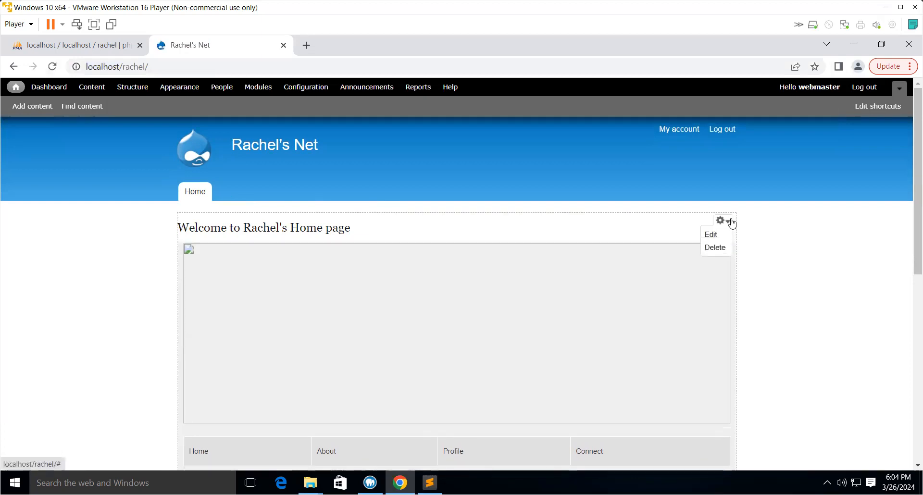
left_click(712, 233)
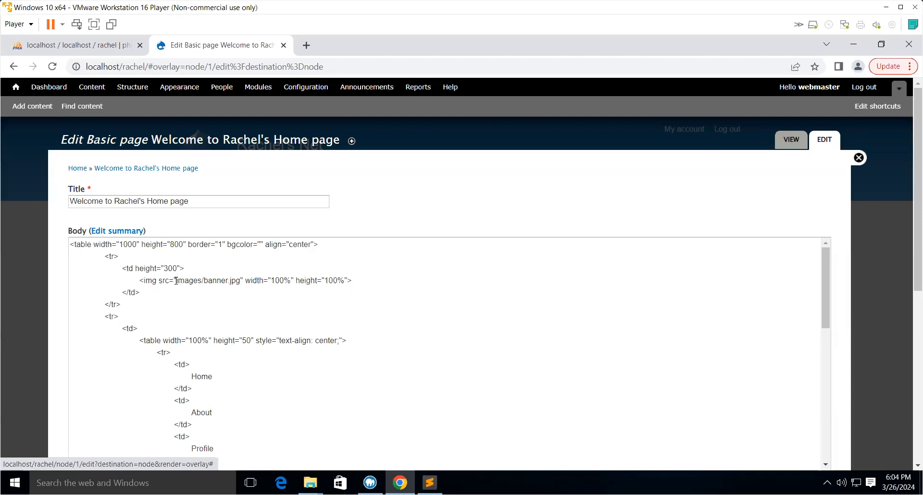
left_click_drag(176, 281, 241, 279)
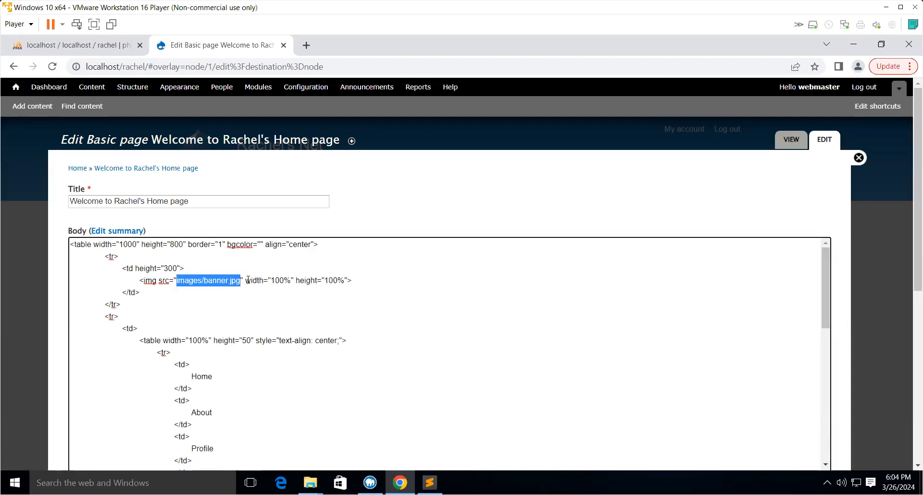
key("ctrl+v")
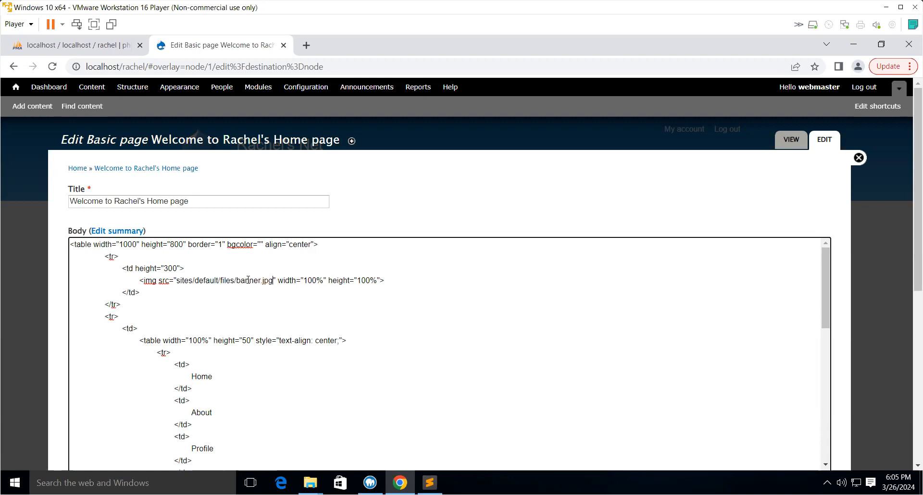
- Copy the sites/default/files/ folder path and paste it over images/ in the freky.jpg image source
left_click_drag(176, 281, 260, 280)
left_click(259, 284)
left_click(235, 280)
left_click_drag(237, 280, 176, 279)
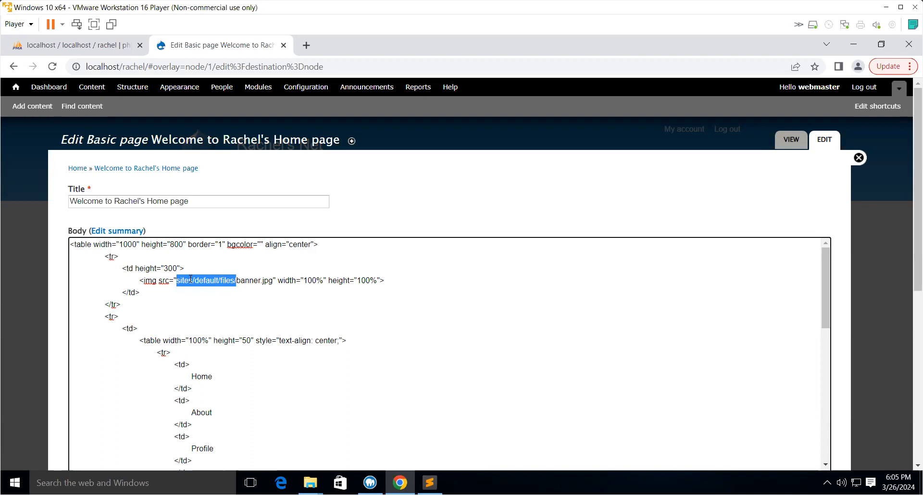
right_click(188, 279)
left_click(223, 305)
scroll(266, 331, "down", 6)
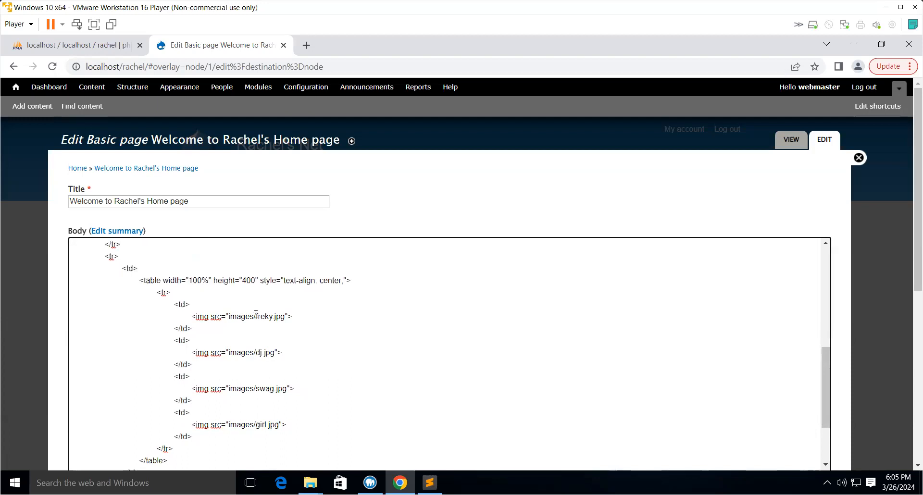
scroll(255, 315, "up", 6)
scroll(256, 314, "down", 1)
scroll(256, 314, "down", 4)
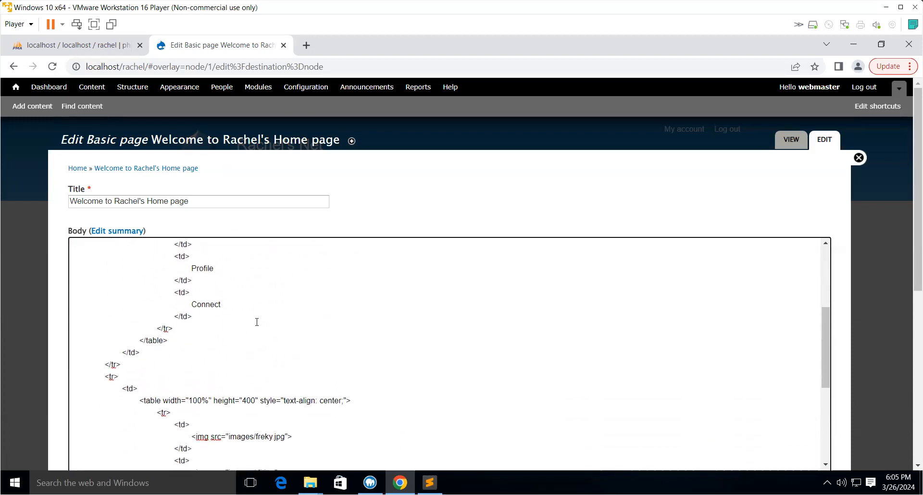
left_click_drag(256, 376, 228, 375)
key("ctrl+v")
- Replace images/ with sites/default/files/ in the dj.jpg, swag.jpg and girl.jpg image sources
scroll(316, 380, "down", 3)
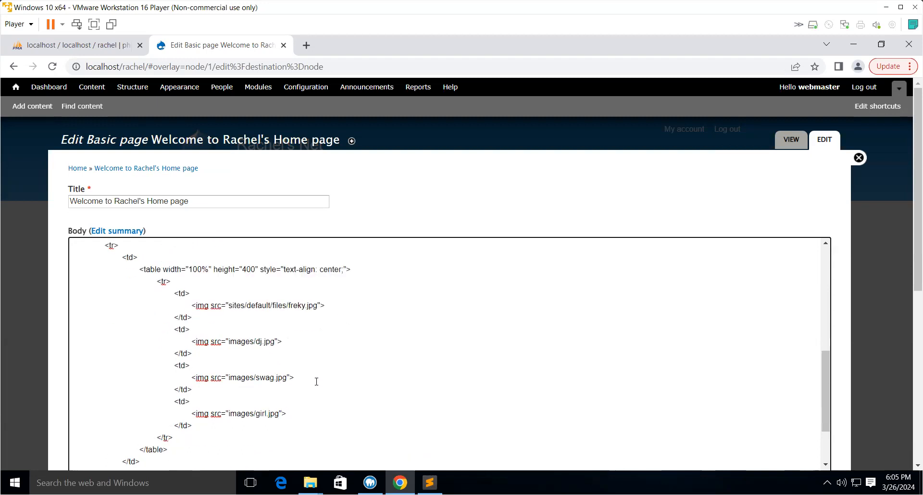
left_click_drag(255, 291, 228, 294)
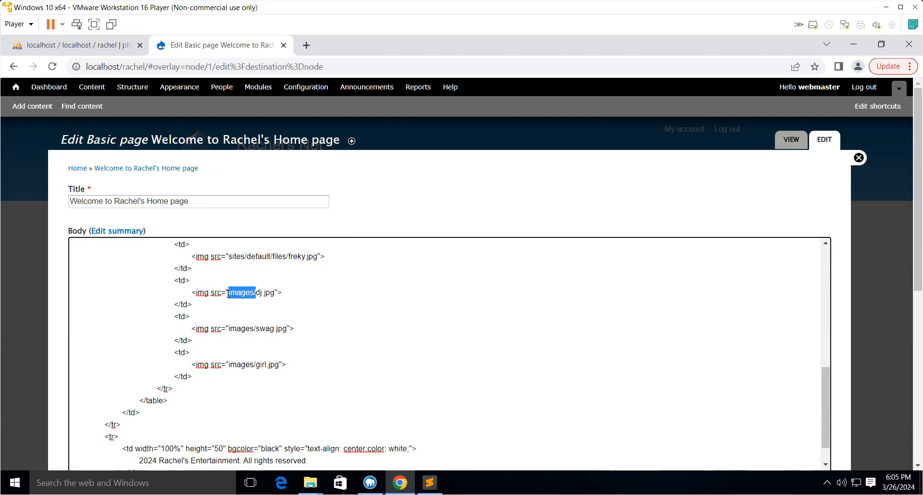
key("ctrl+v")
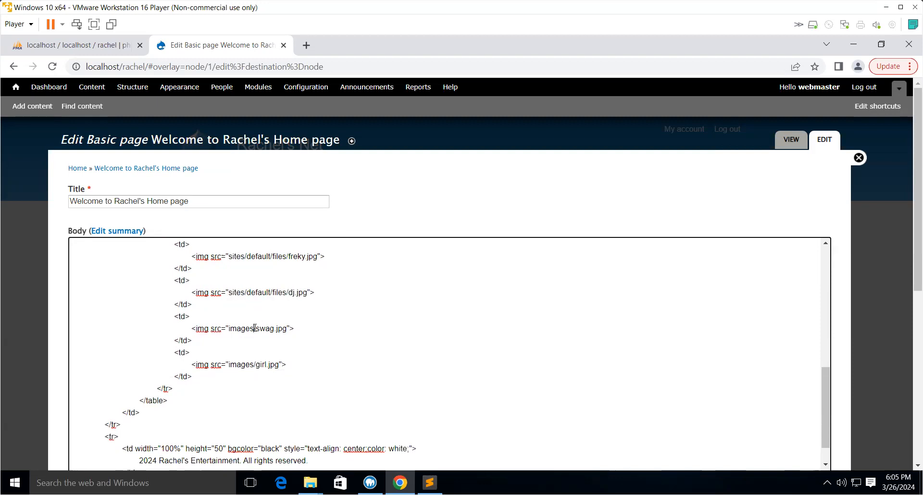
left_click_drag(256, 328, 229, 325)
key("ctrl+v")
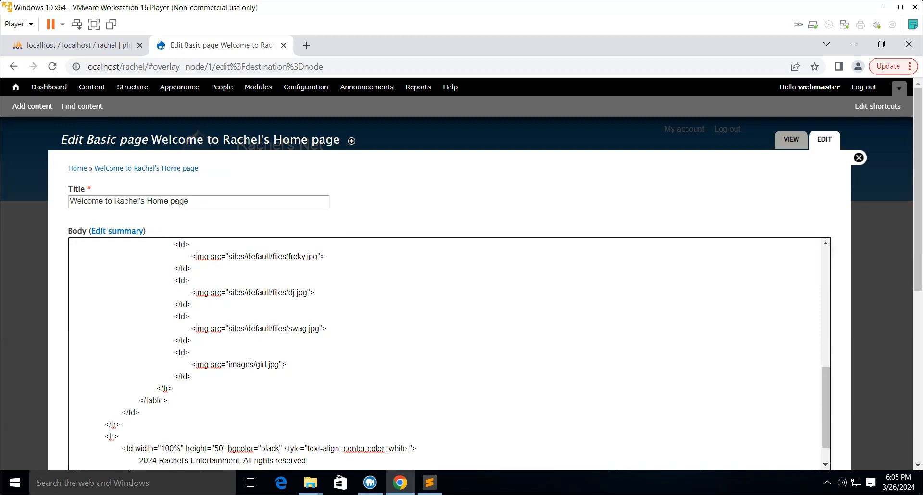
left_click_drag(255, 366, 230, 359)
key("ctrl+v")
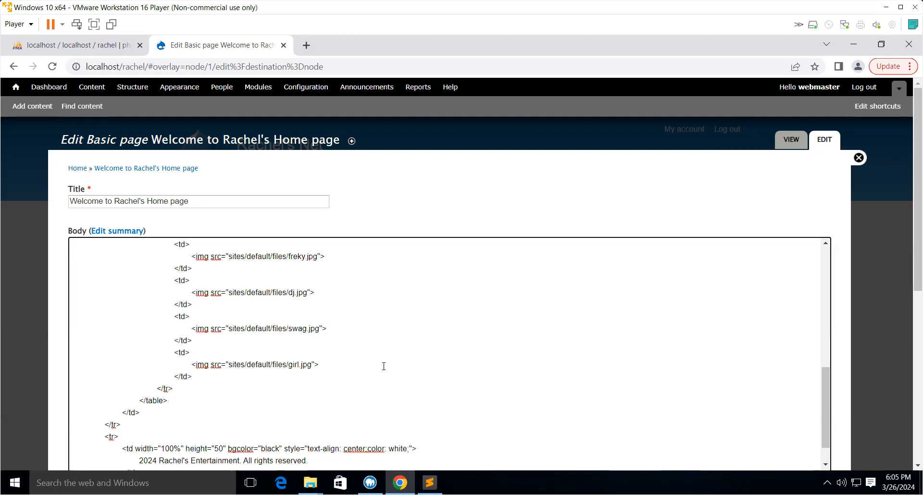
- Save the edited Basic page
scroll(383, 368, "down", 1)
scroll(384, 364, "down", 5)
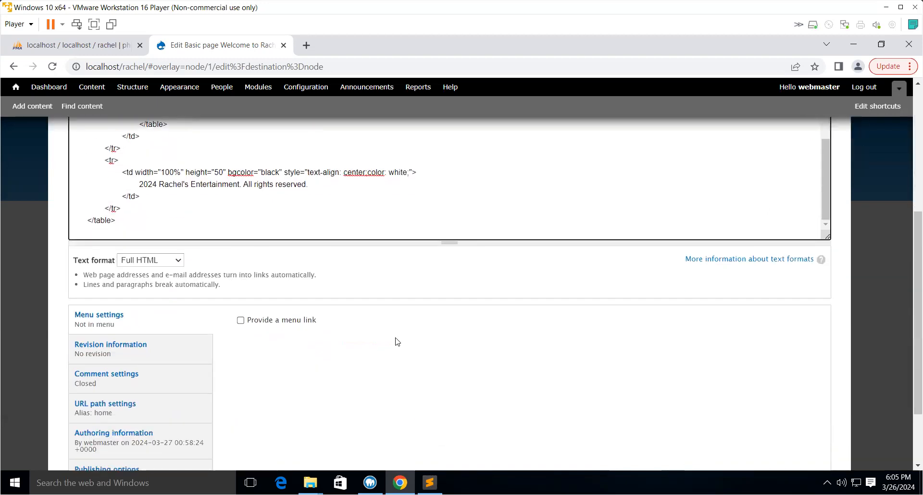
scroll(431, 262, "up", 5)
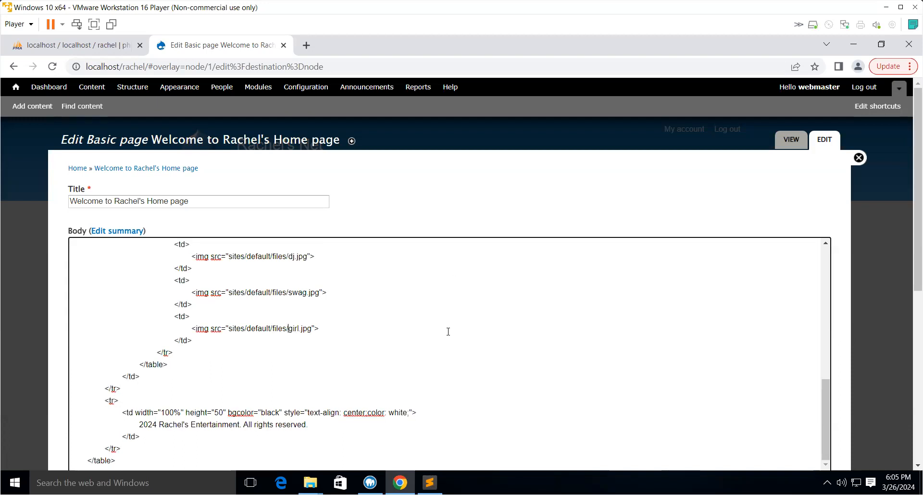
scroll(449, 335, "down", 6)
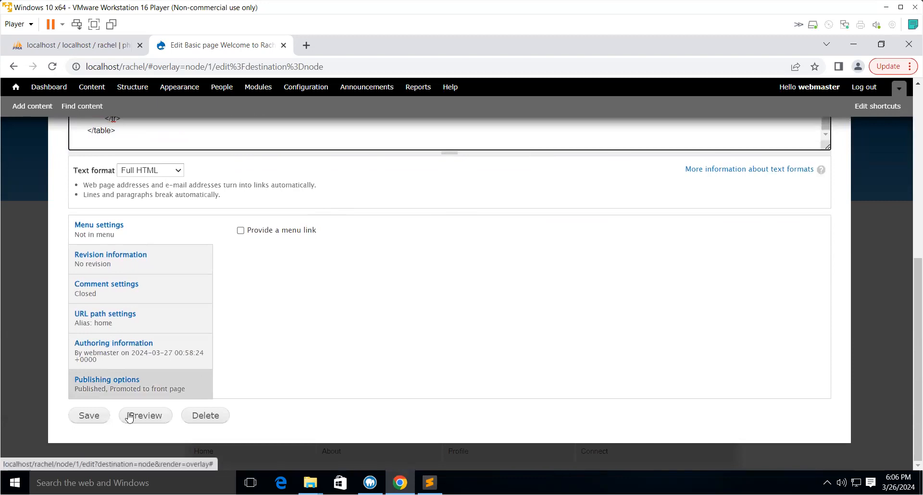
left_click(89, 416)
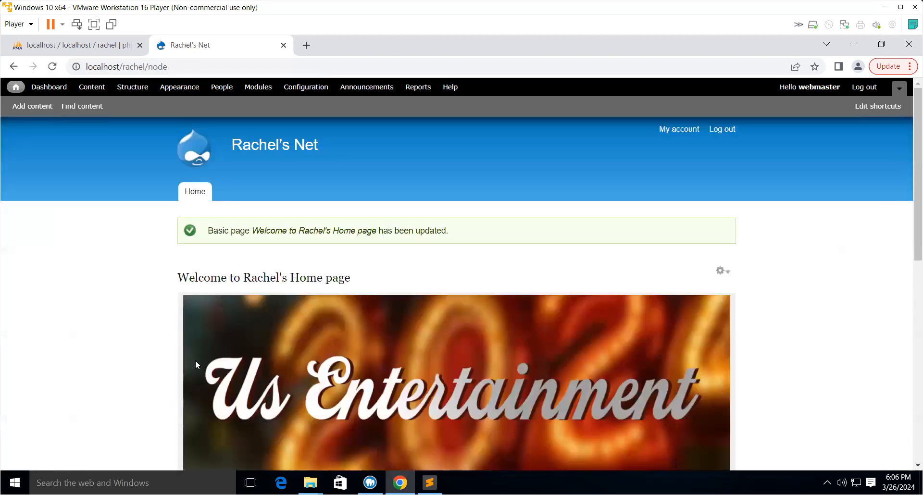
- Scroll through the front page to check the banner and images in the table layout
scroll(289, 311, "down", 3)
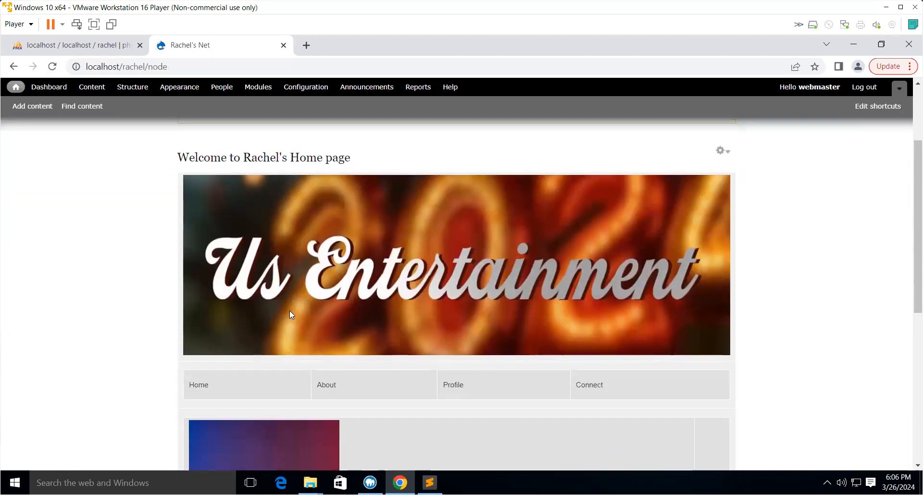
scroll(384, 334, "down", 6)
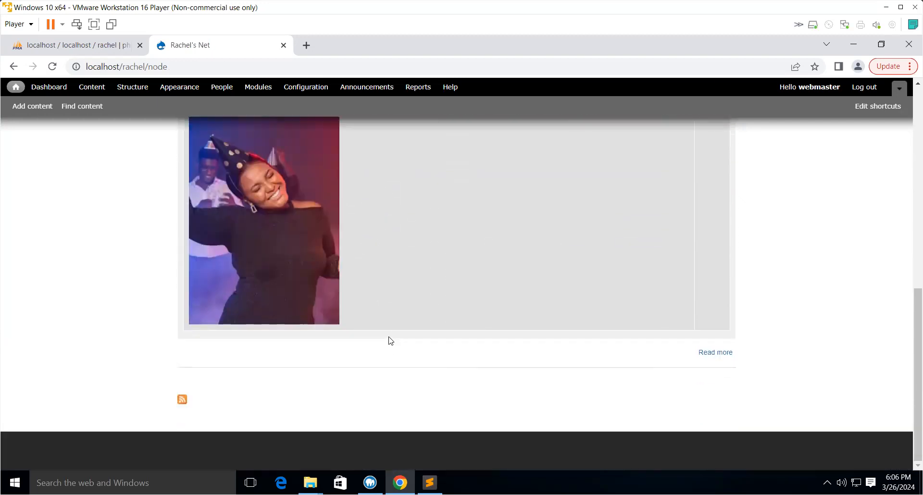
scroll(390, 340, "up", 3)
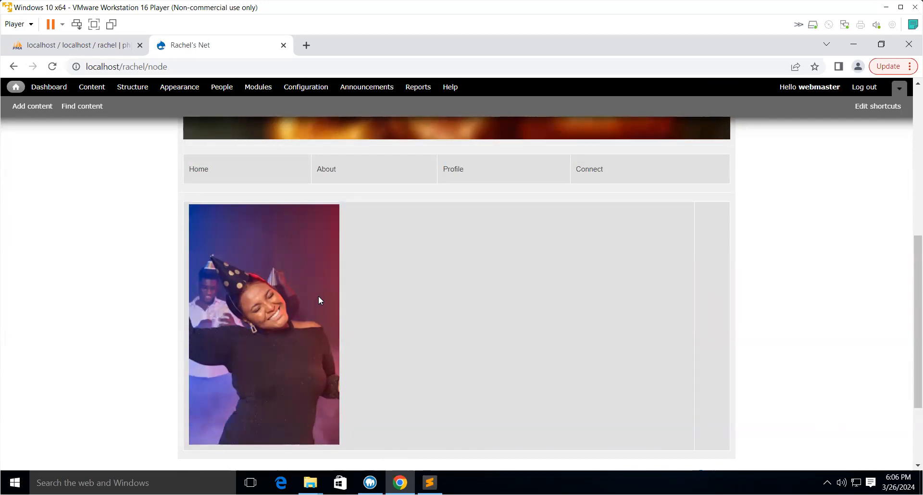
scroll(319, 299, "down", 3)
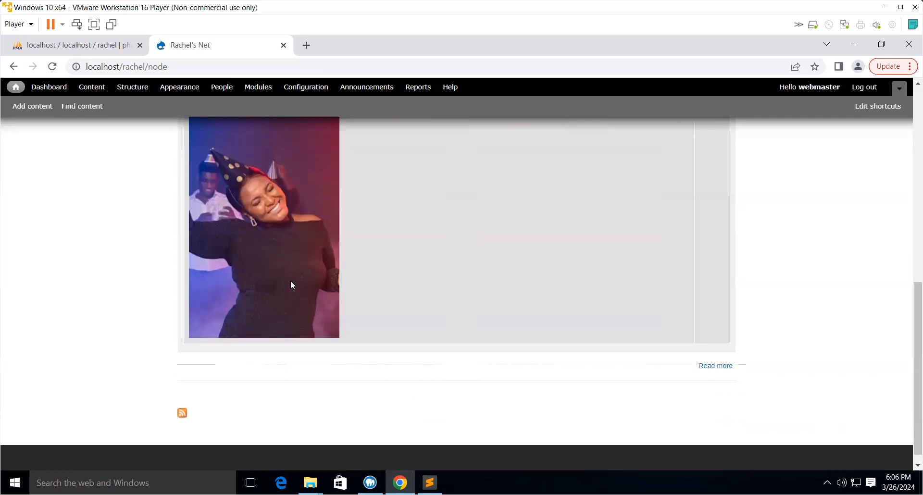
- Open the home Basic page for editing and copy the swag.jpg image path from the body HTML
scroll(524, 315, "up", 10)
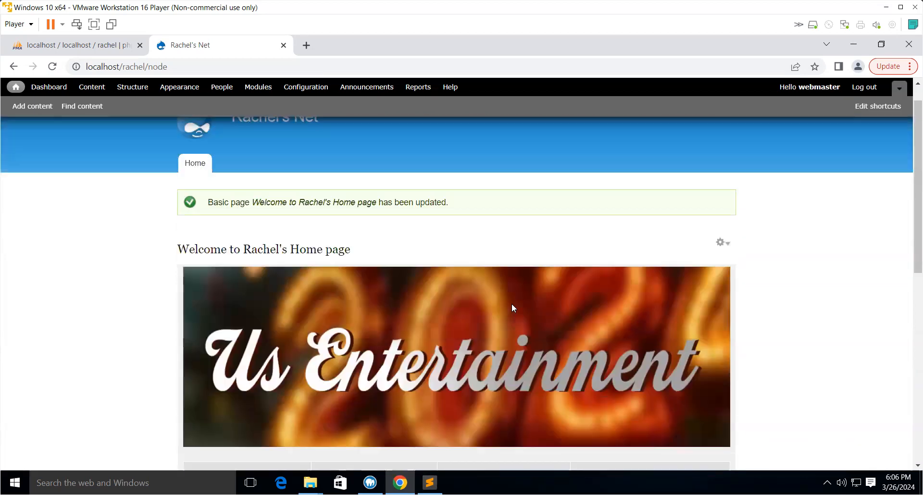
left_click(725, 272)
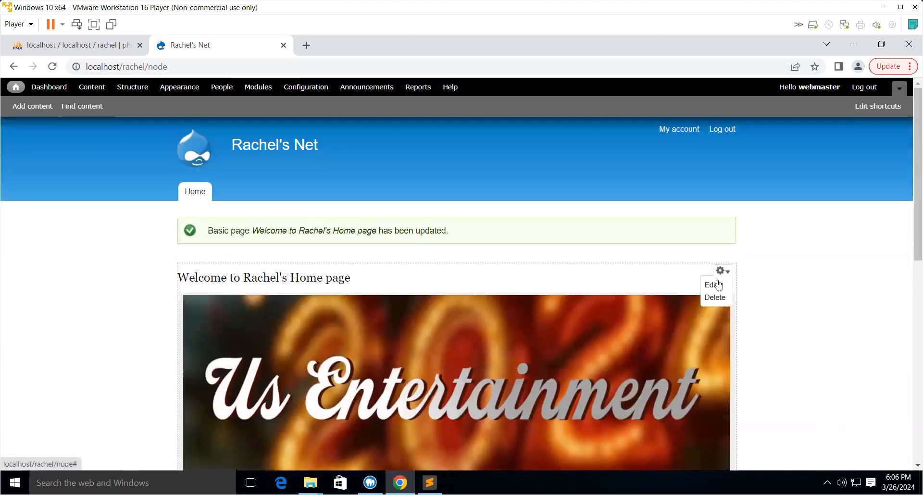
left_click(716, 285)
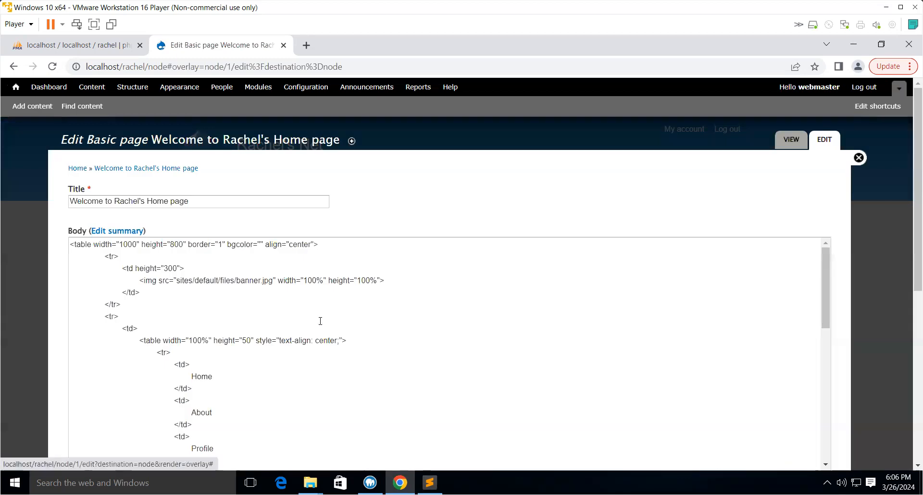
scroll(360, 305, "down", 6)
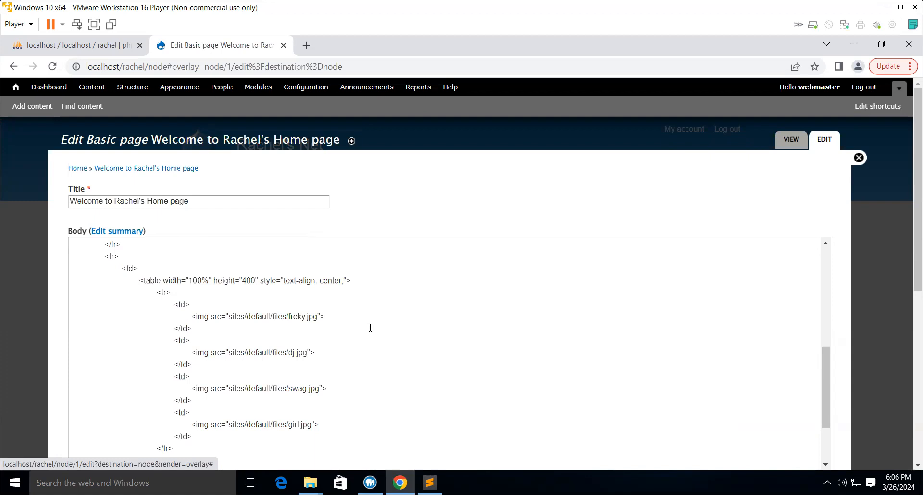
scroll(370, 327, "down", 1)
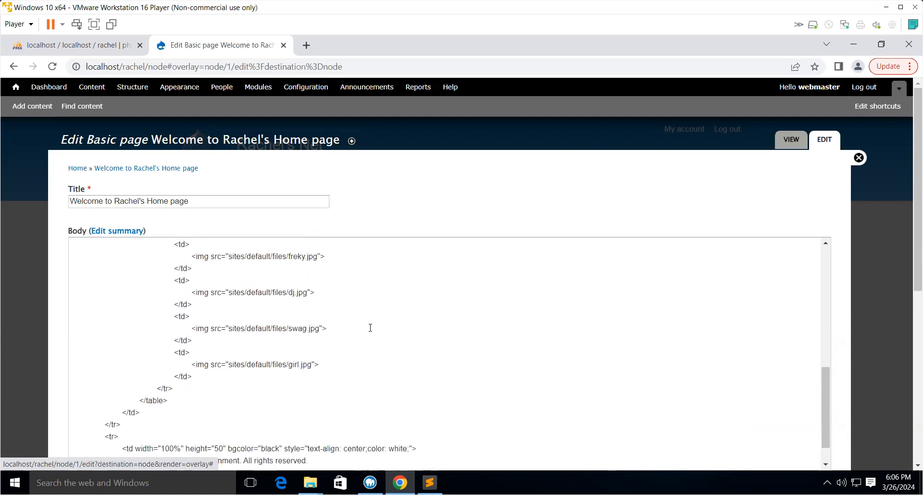
scroll(370, 327, "down", 1)
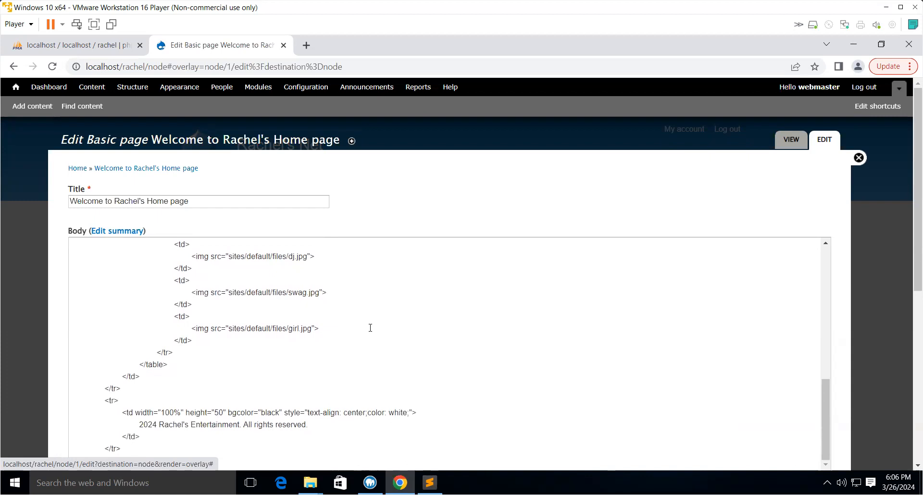
scroll(370, 328, "down", 1)
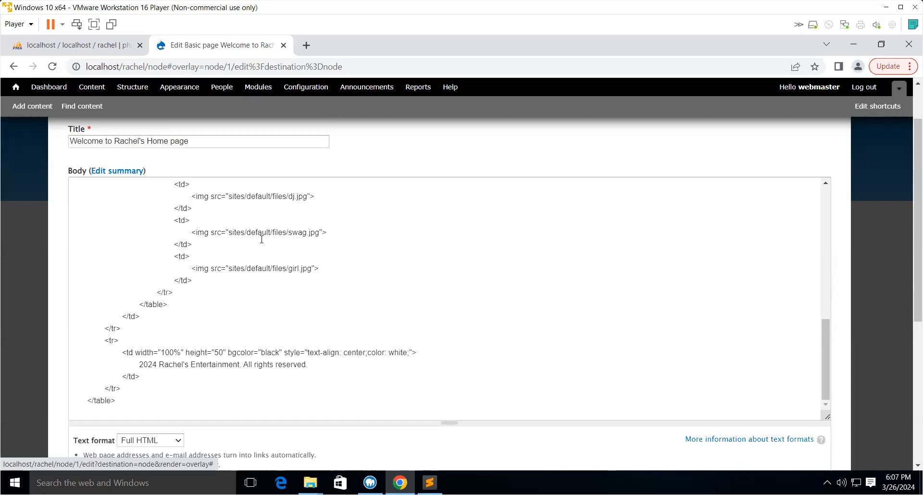
left_click_drag(228, 232, 319, 234)
right_click(307, 234)
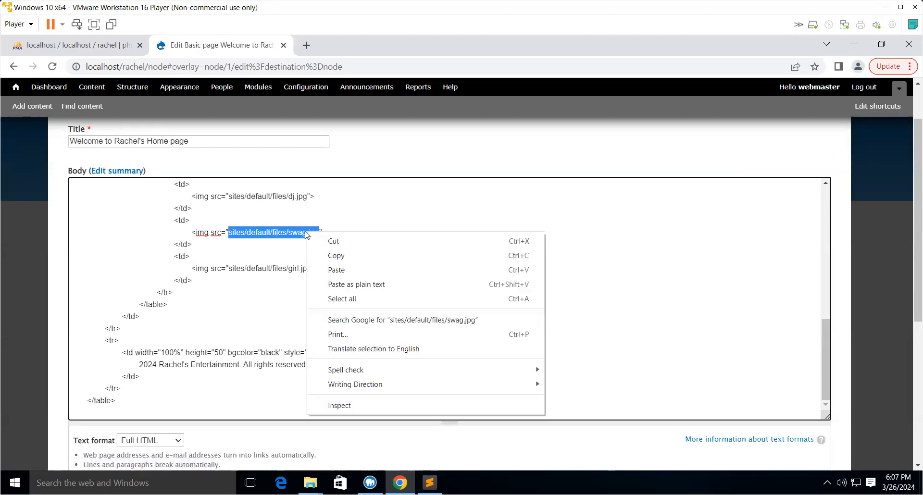
left_click(319, 255)
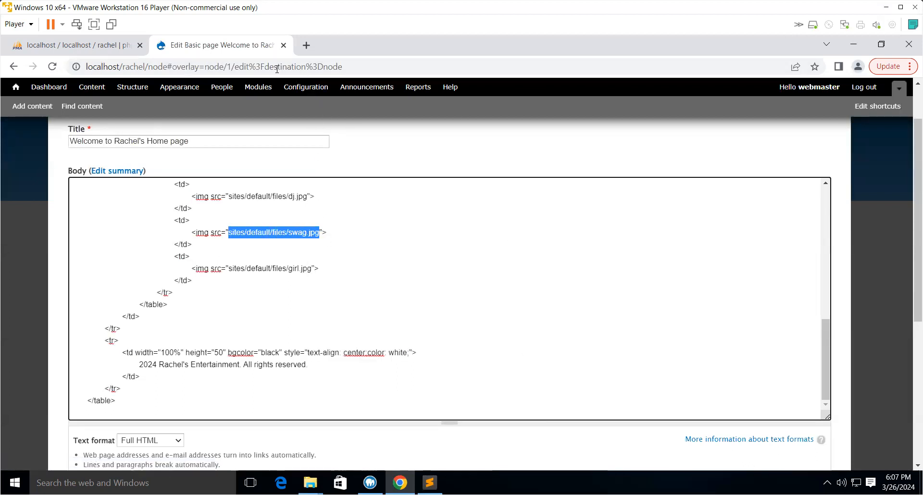
- Open localhost/rachel/sites/default/files/swag.jpg in a new tab to check the image path
left_click(306, 45)
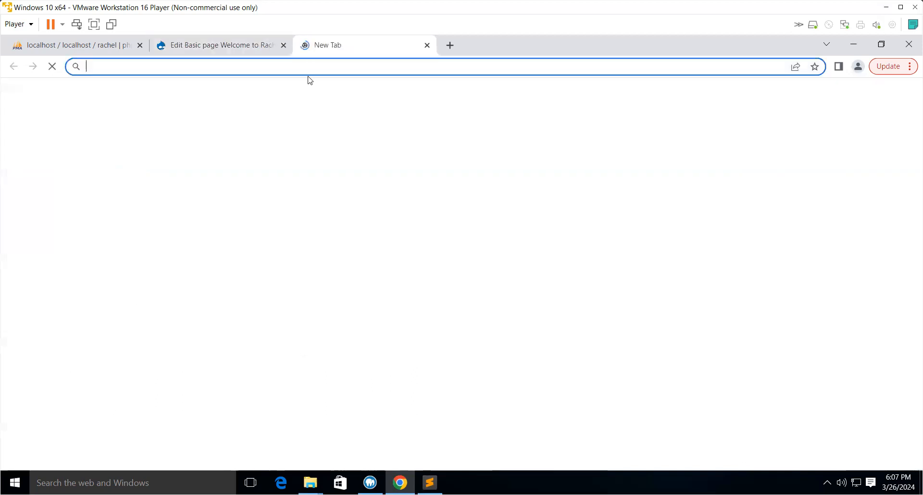
left_click(285, 69)
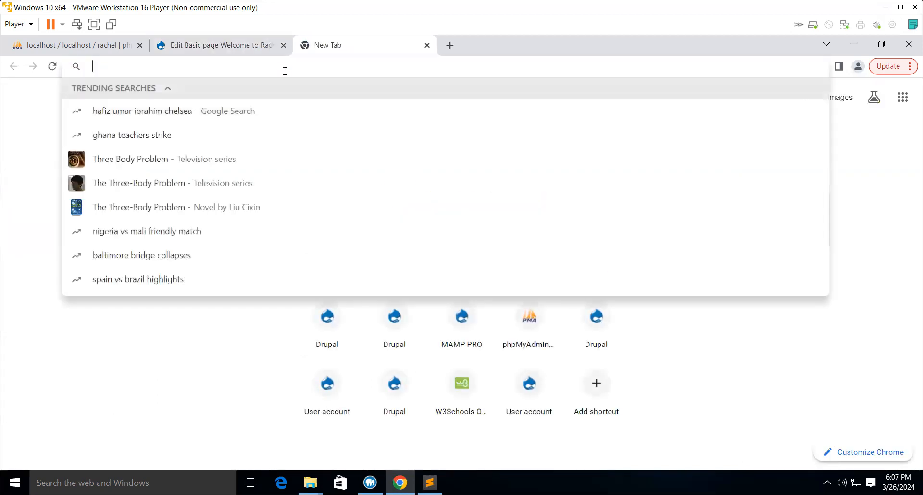
type("localhost")
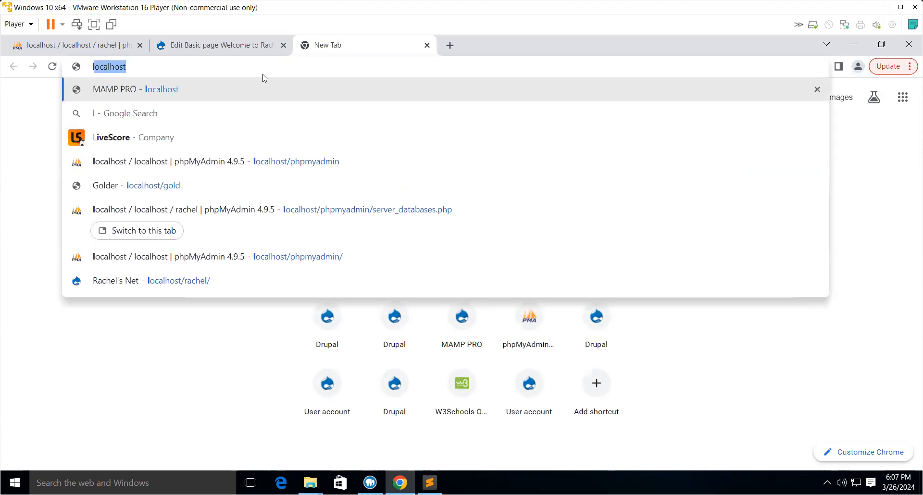
key("Right")
type("/")
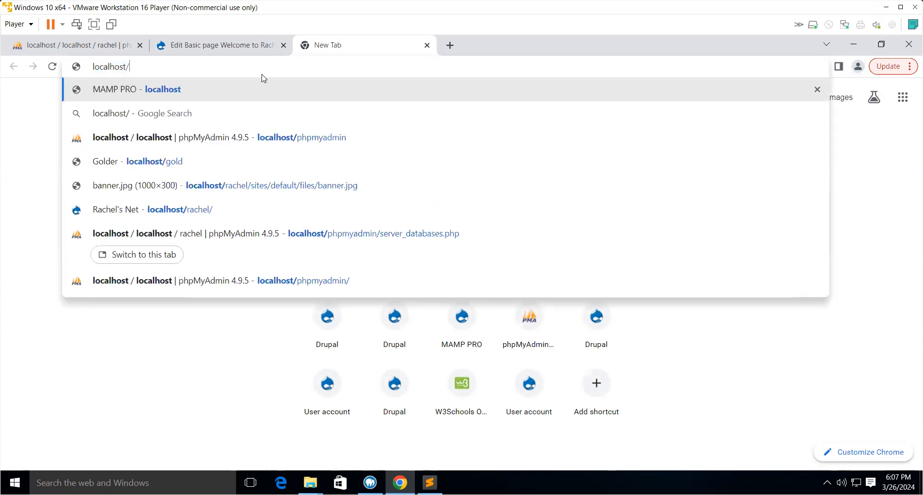
type("r")
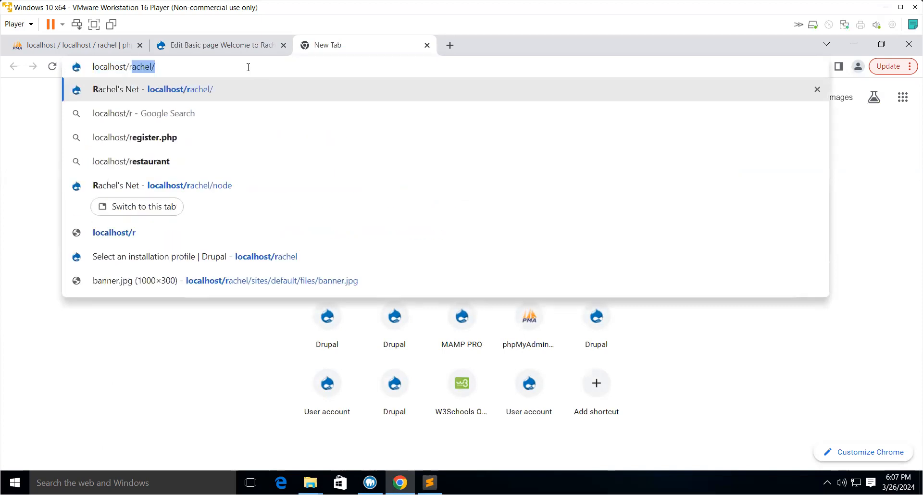
key("Right")
type("/")
key("ctrl+v")
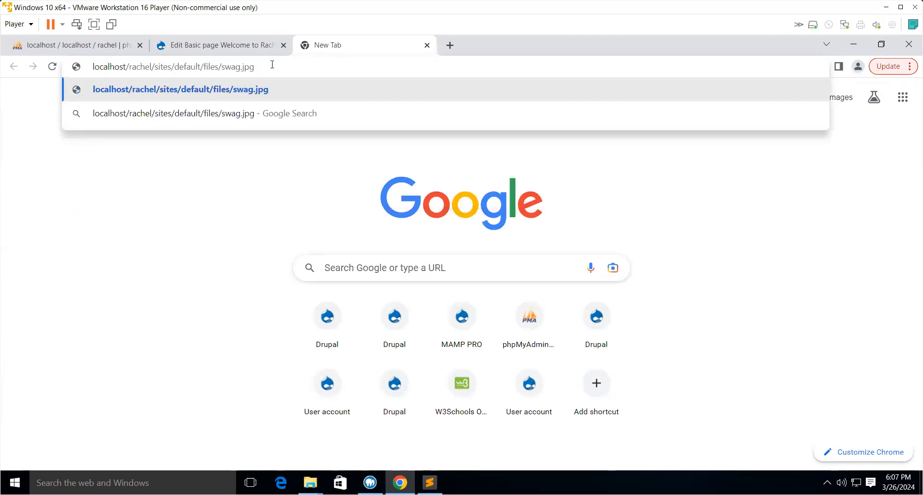
key("Return")
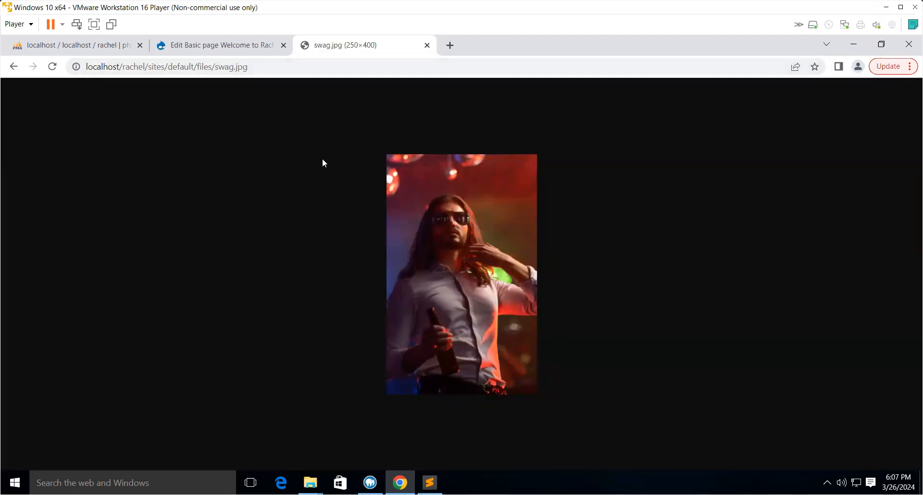
- Return to the editor, remove the height attribute from the banner image tag, and save the page
left_click(229, 50)
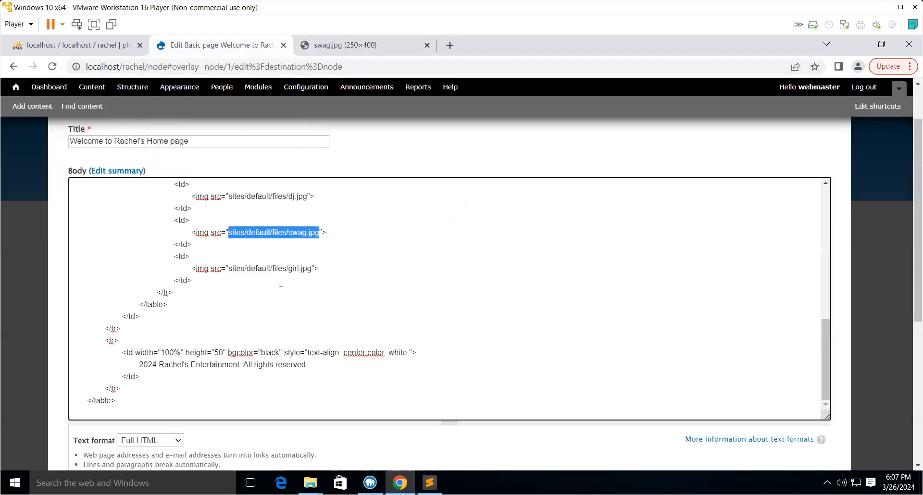
scroll(306, 329, "down", 5)
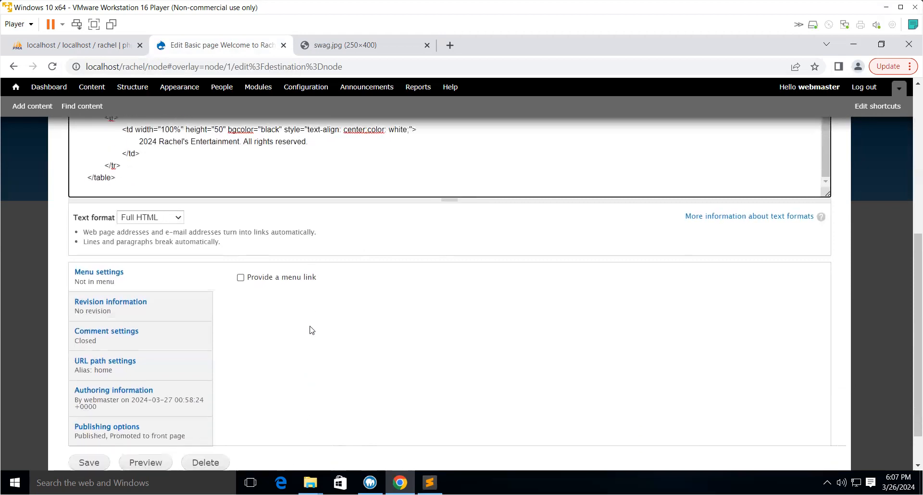
scroll(315, 332, "up", 3)
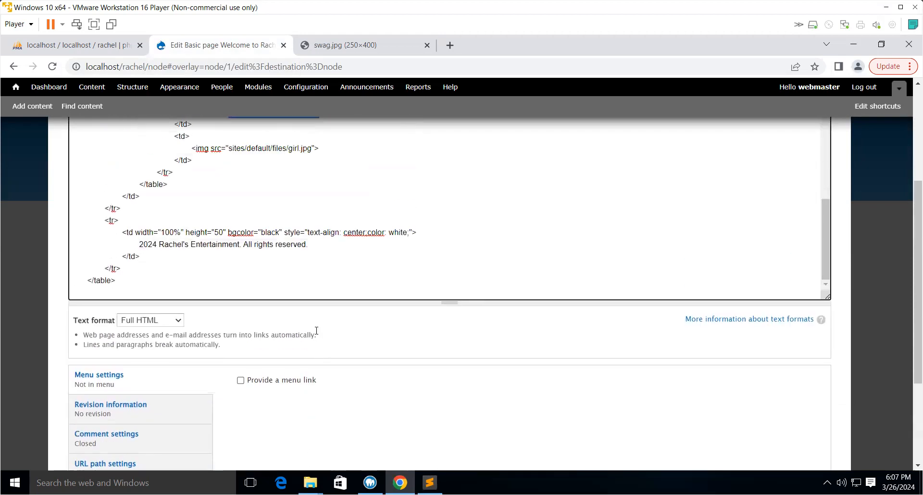
scroll(315, 333, "up", 3)
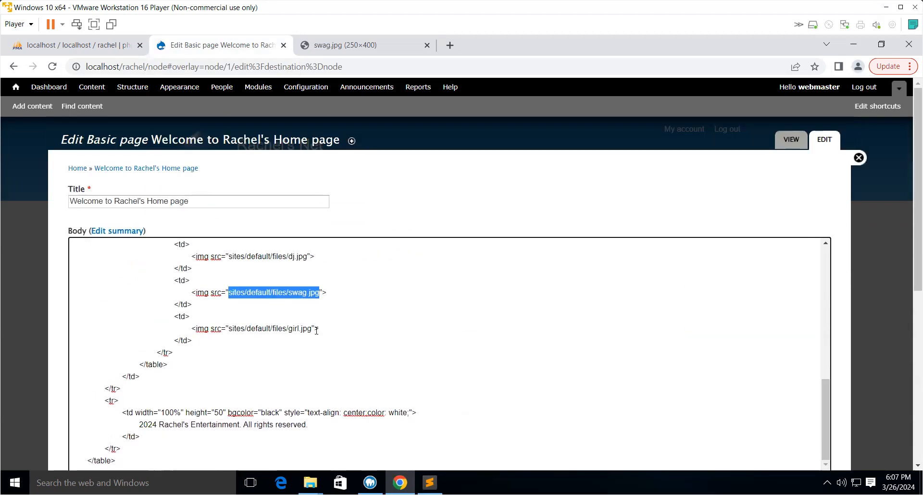
scroll(317, 329, "up", 8)
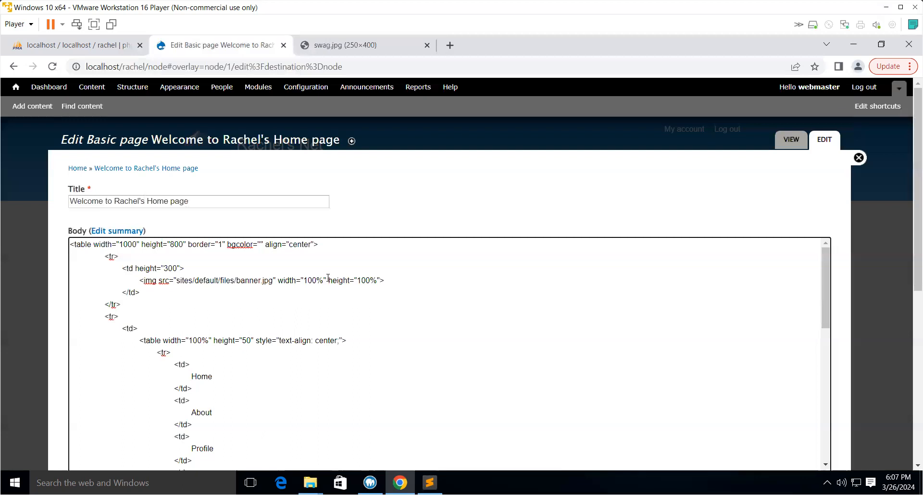
left_click(380, 280)
key("BackSpace")
key("BackSpace")
key("BackSpace")
key("BackSpace")
key("BackSpace")
key("BackSpace")
key("BackSpace")
key("BackSpace")
key("BackSpace")
key("BackSpace")
key("BackSpace")
key("BackSpace")
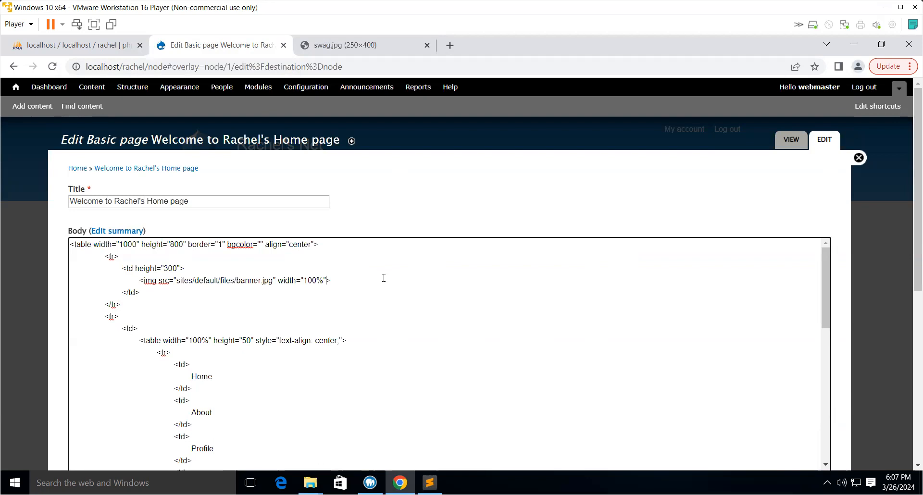
scroll(360, 341, "down", 15)
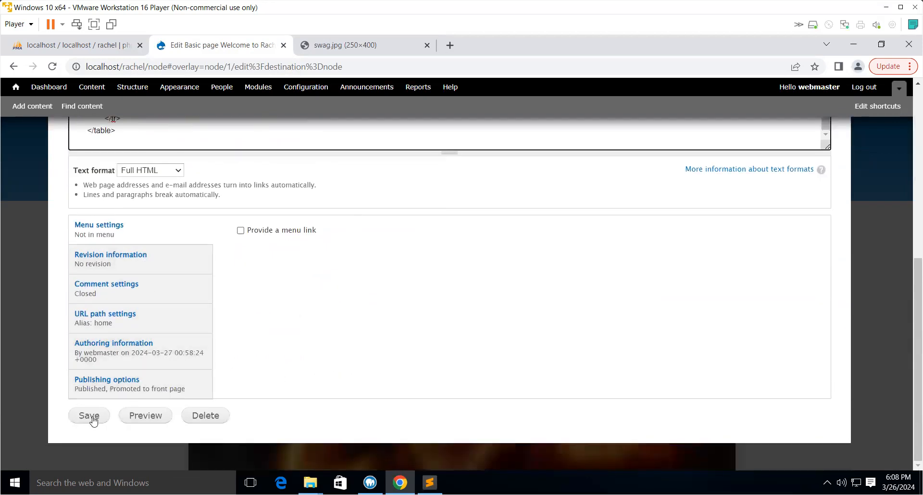
left_click(94, 422)
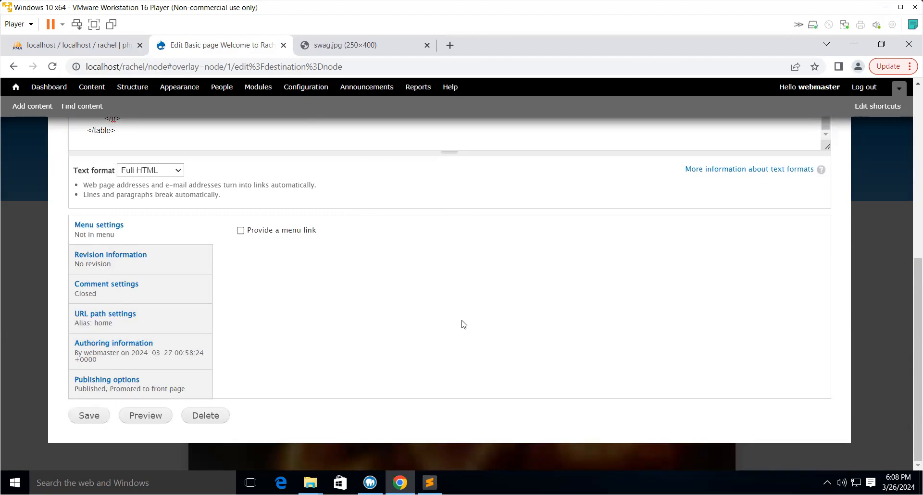
scroll(467, 336, "down", 2)
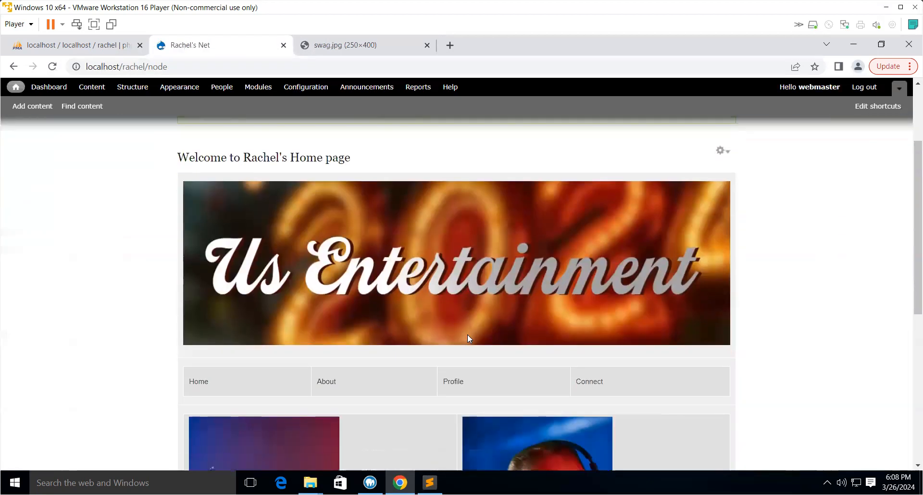
- Scroll through the front page to check the banner, menu row and images
scroll(467, 334, "down", 6)
scroll(467, 334, "up", 3)
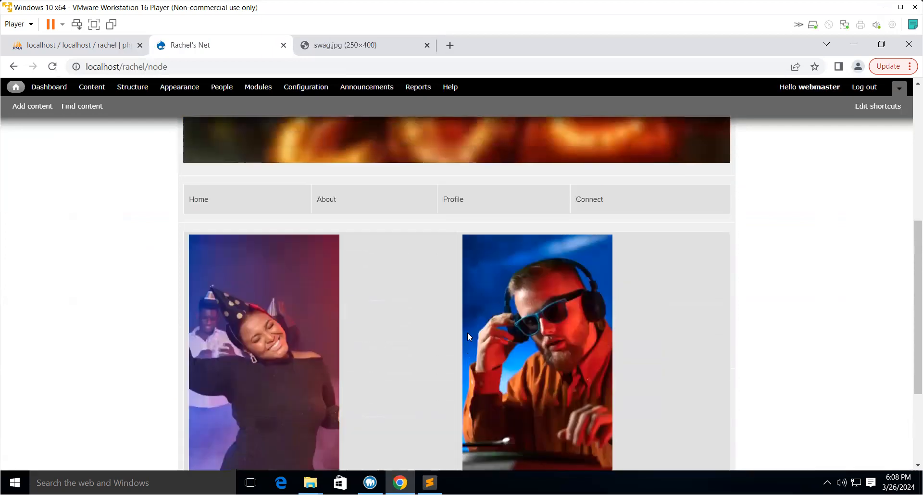
scroll(467, 330, "up", 4)
scroll(467, 328, "down", 2)
scroll(469, 331, "down", 2)
scroll(469, 331, "up", 4)
scroll(469, 332, "down", 4)
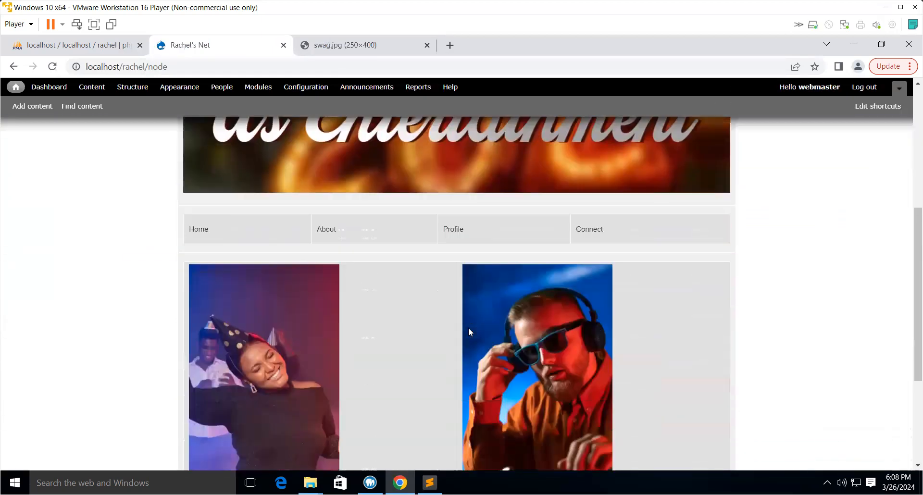
scroll(469, 328, "down", 4)
scroll(468, 327, "up", 7)
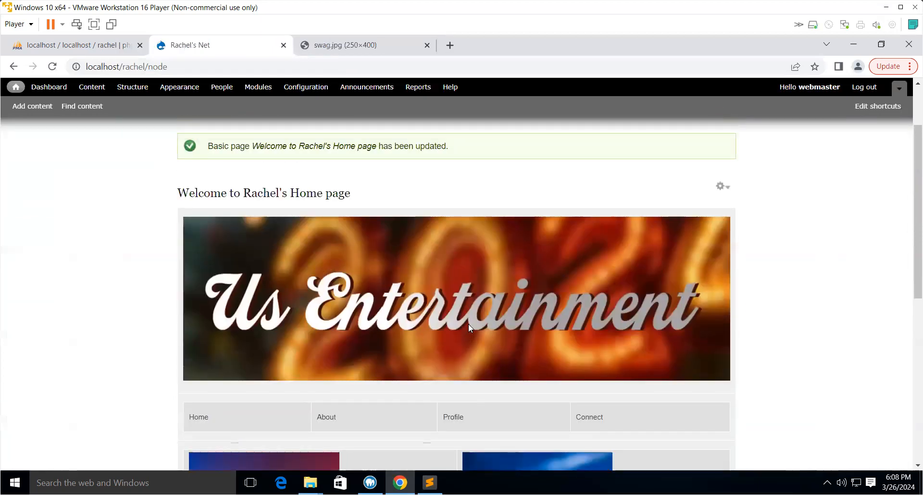
scroll(469, 329, "up", 2)
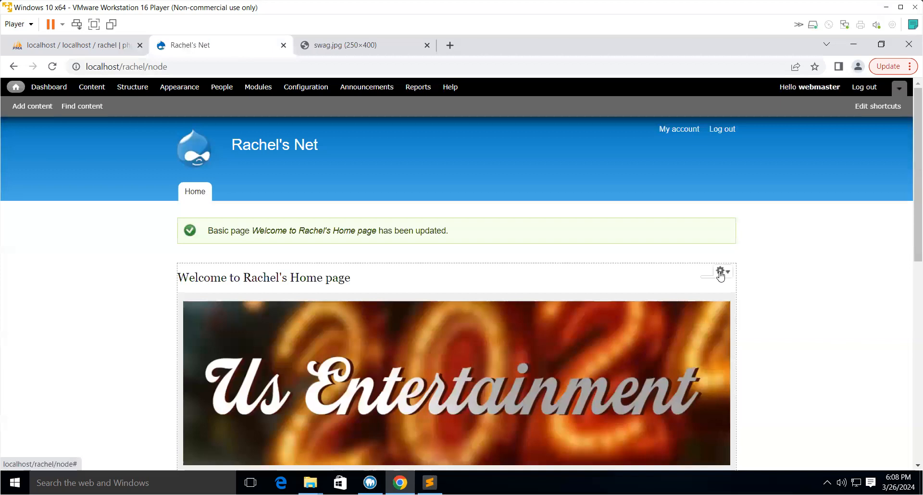
- Reopen the page for editing, delete the banner image's width value, and save the page
left_click(719, 272)
left_click(708, 284)
scroll(298, 312, "down", 2)
scroll(300, 319, "up", 3)
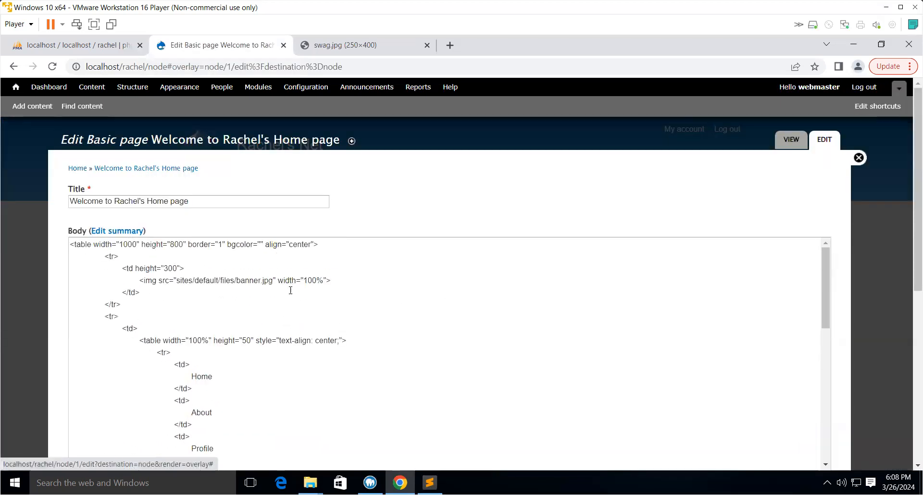
left_click(327, 281)
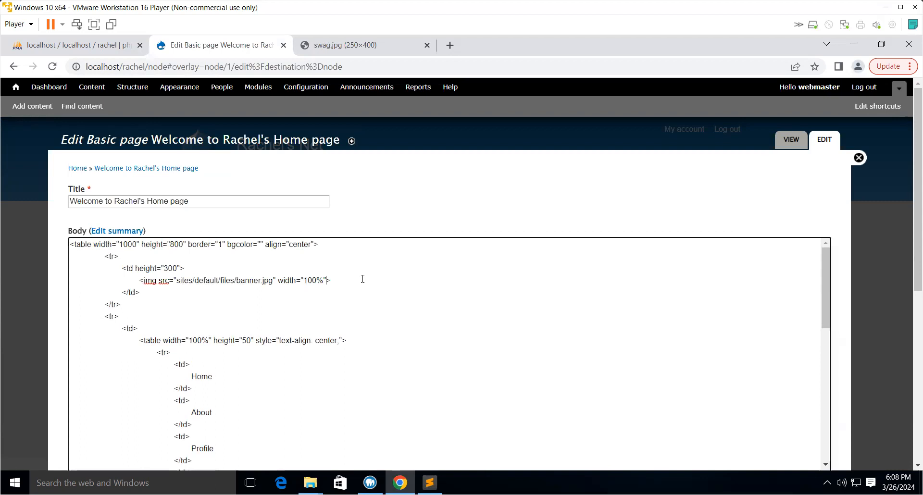
key("BackSpace")
key("BackSpace")
key("BackSpace")
key("BackSpace")
key("BackSpace")
key("BackSpace")
key("BackSpace")
key("BackSpace")
key("BackSpace")
key("BackSpace")
key("BackSpace")
key("BackSpace")
key("BackSpace")
scroll(358, 335, "down", 8)
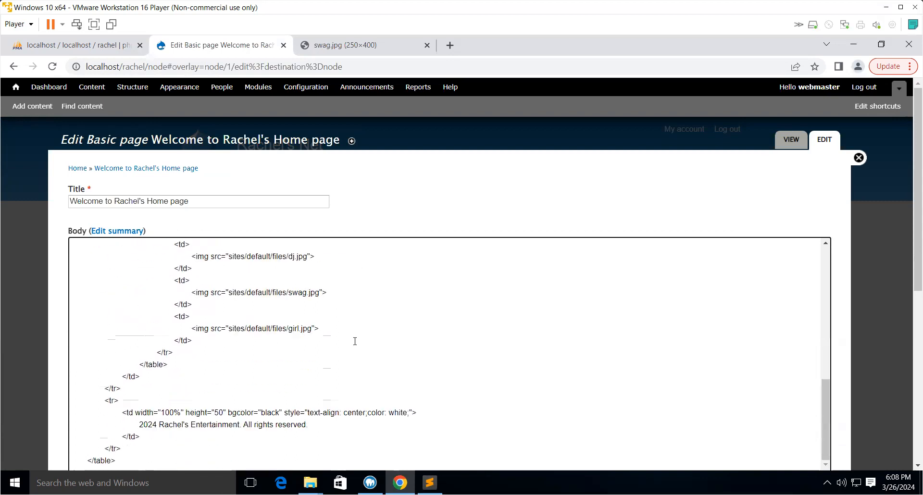
scroll(335, 367, "down", 6)
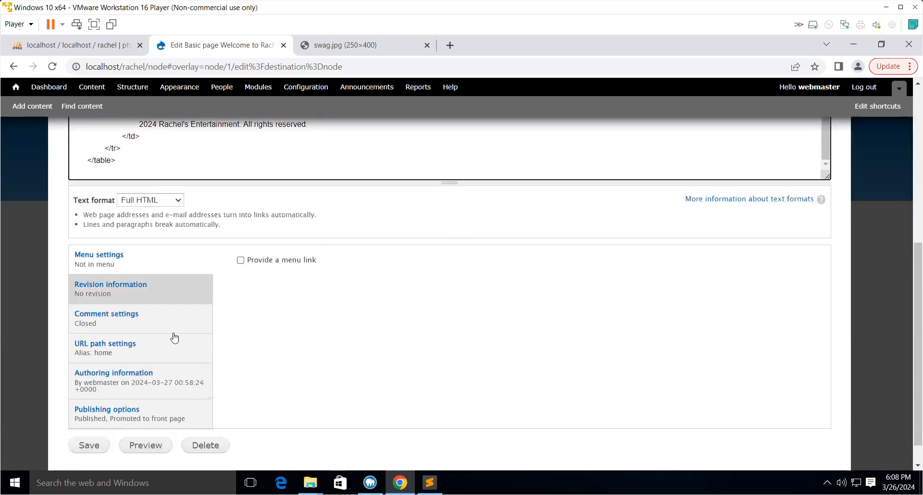
left_click(83, 447)
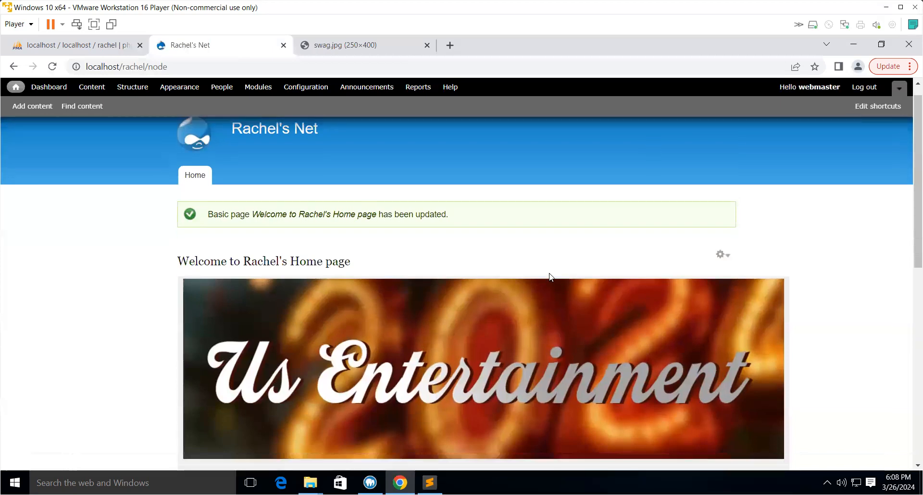
scroll(550, 275, "down", 9)
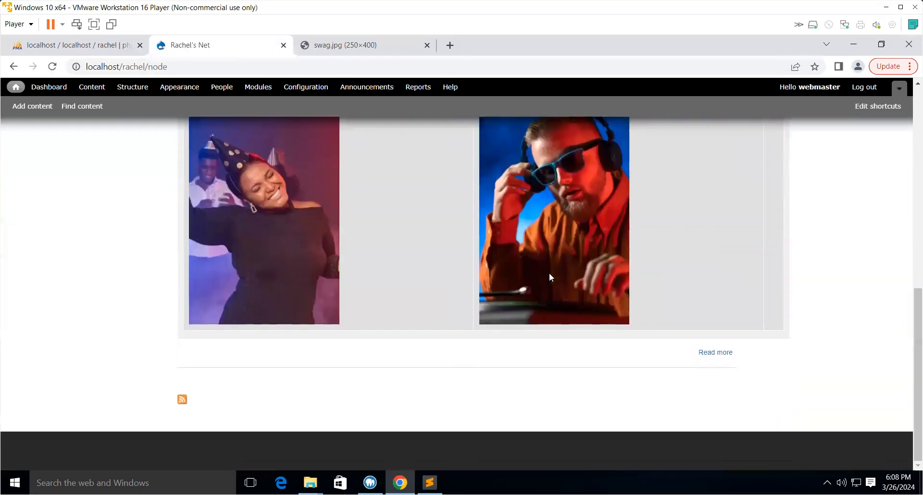
- Switch to the swag.jpg tab and back, then scroll through the front page's banner, menu row and images
scroll(549, 273, "up", 9)
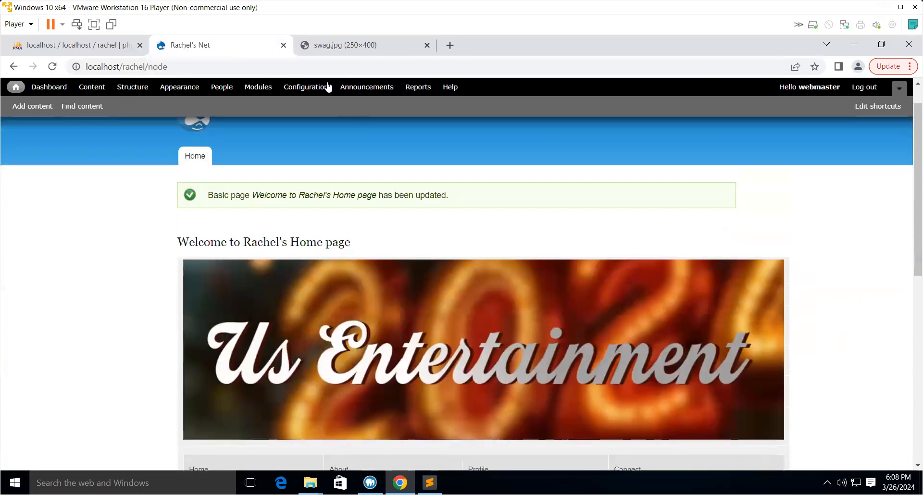
left_click(374, 45)
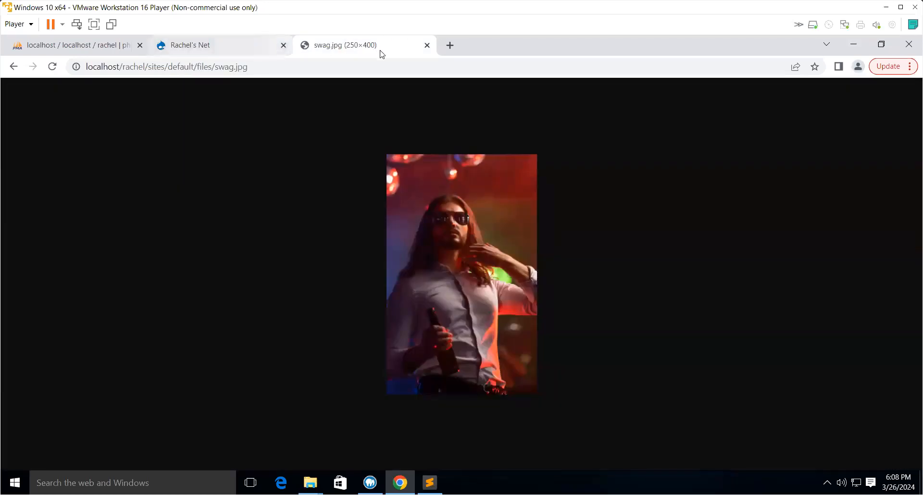
left_click(210, 47)
scroll(415, 310, "down", 6)
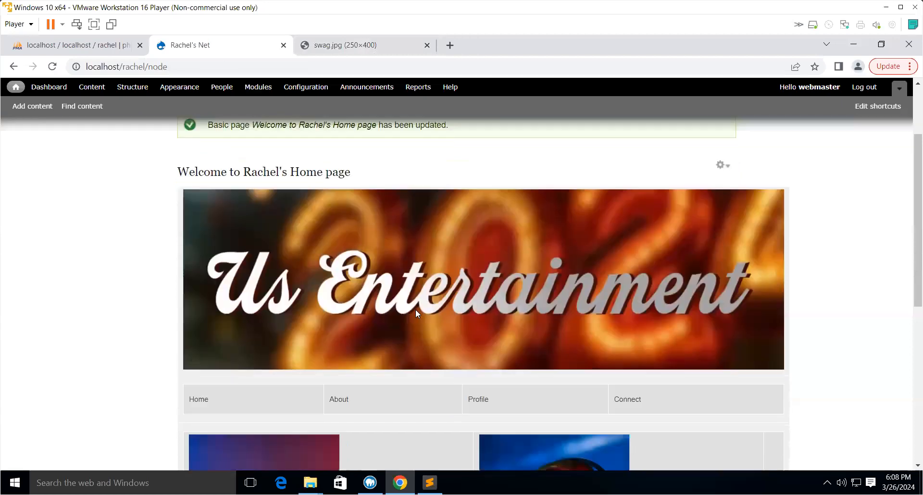
scroll(428, 284, "down", 2)
scroll(430, 279, "up", 6)
scroll(432, 284, "down", 6)
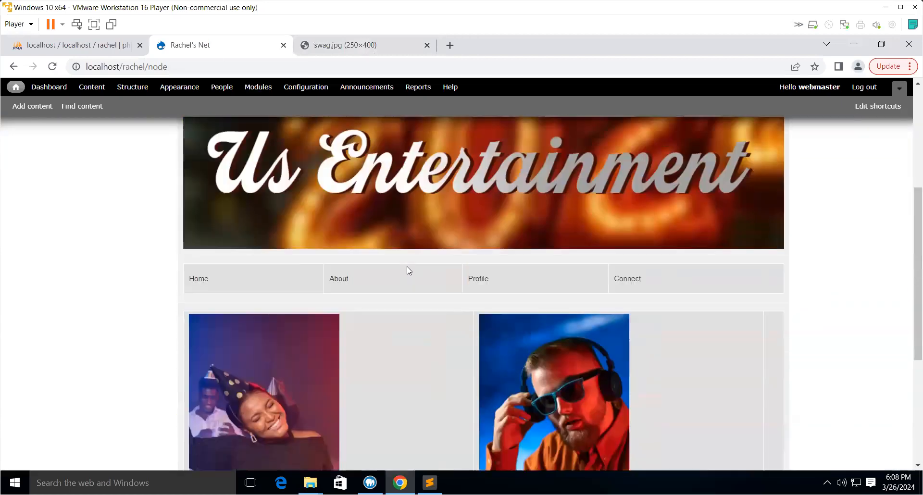
scroll(407, 269, "up", 5)
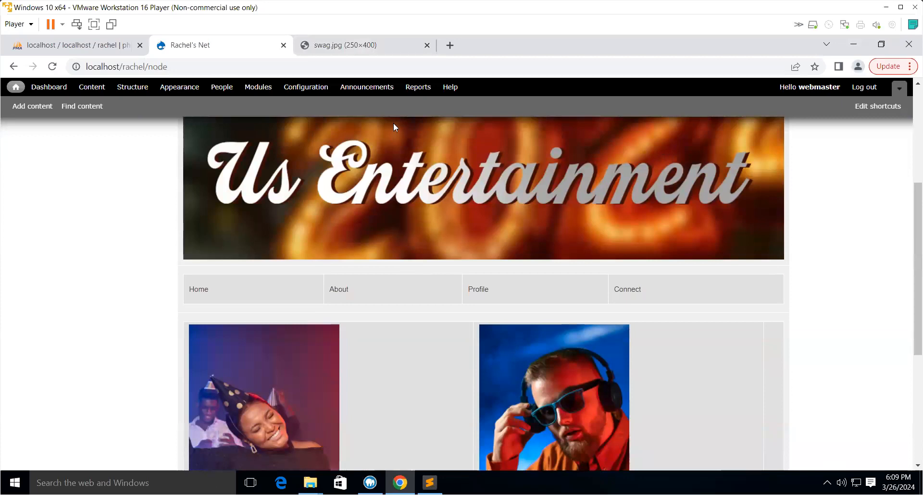
- Reload the swag.jpg image in its tab and return to the front page
left_click(373, 48)
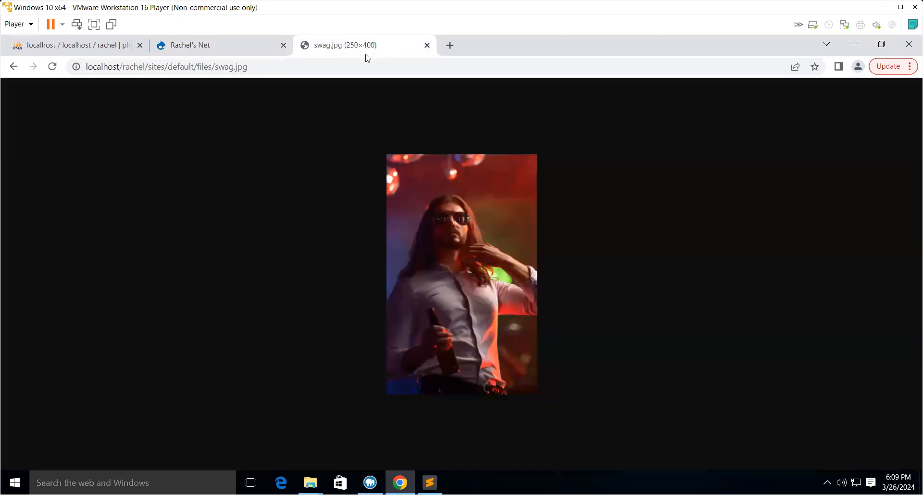
left_click(264, 68)
key("Return")
left_click(198, 48)
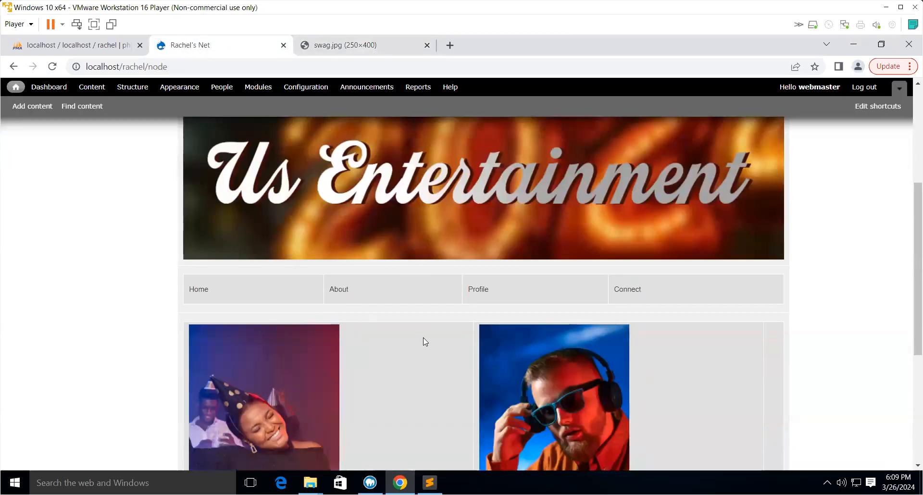
- Reopen the home page for editing and scroll through the image tags in the Body
scroll(425, 342, "down", 5)
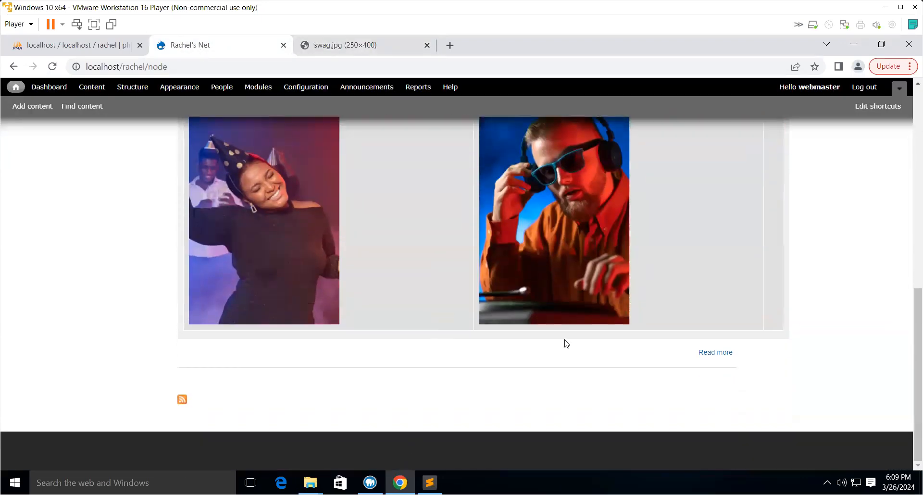
scroll(587, 255, "up", 3)
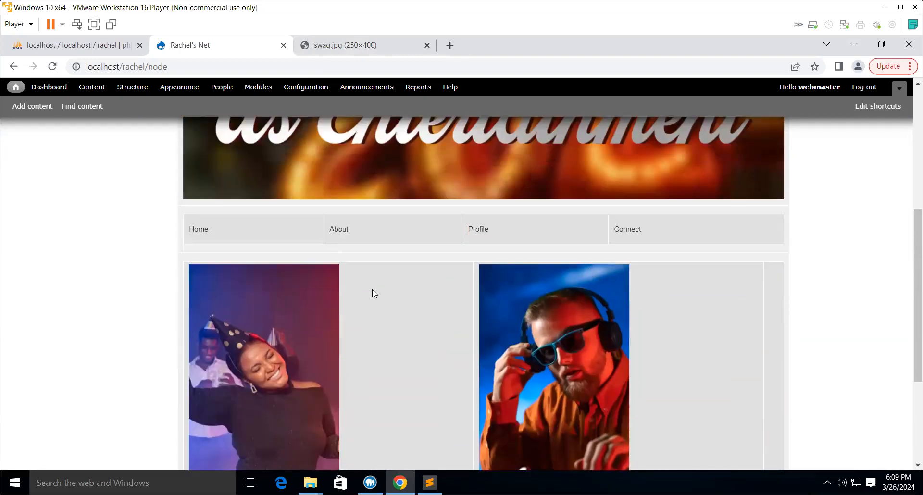
scroll(371, 290, "up", 6)
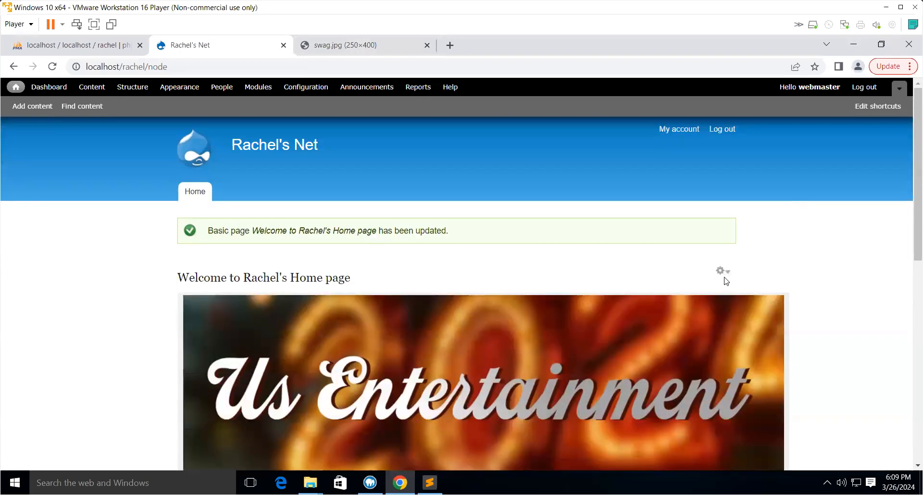
left_click(720, 270)
left_click(714, 286)
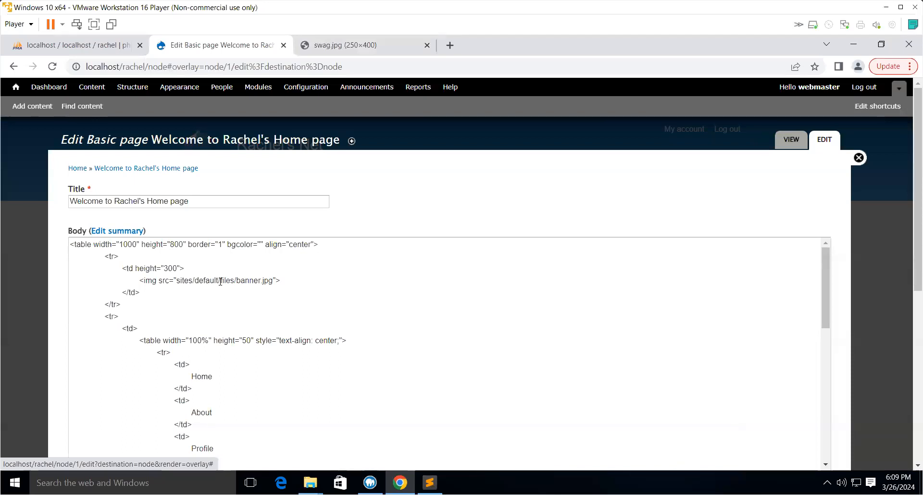
scroll(220, 282, "down", 6)
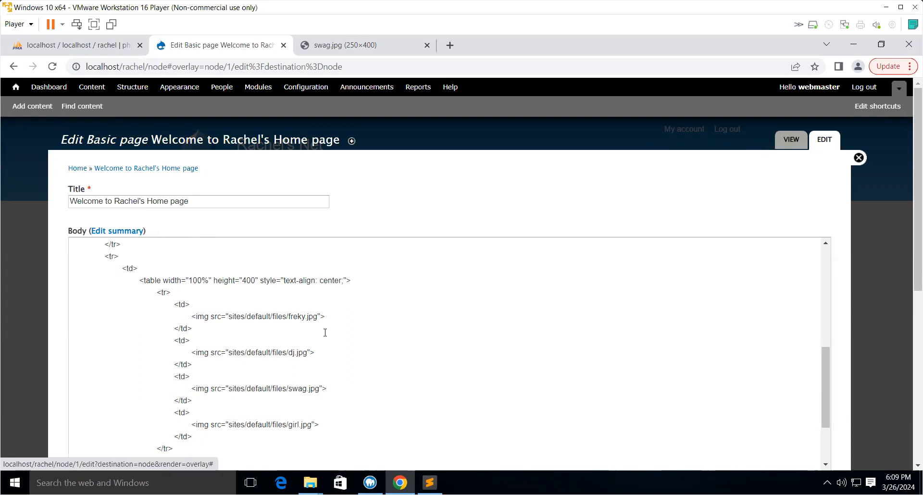
scroll(325, 333, "up", 1)
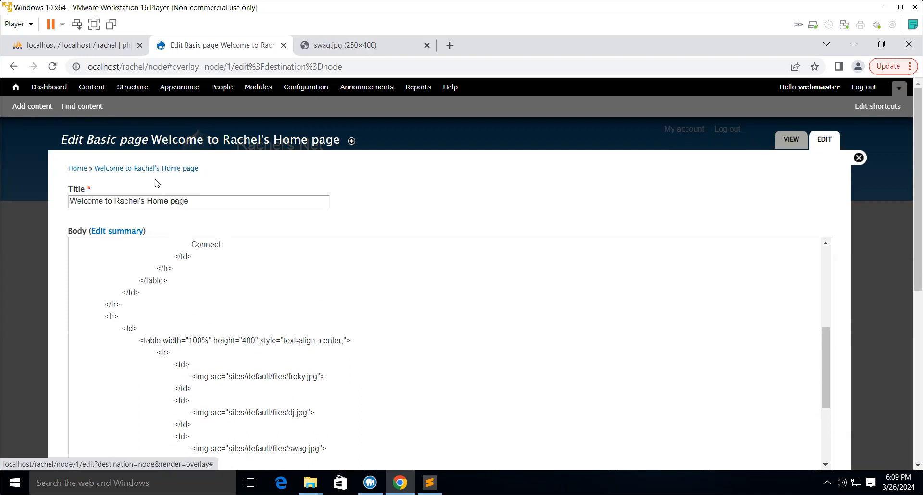
- Copy the full address of the swag.jpg image from its tab
left_click(147, 67)
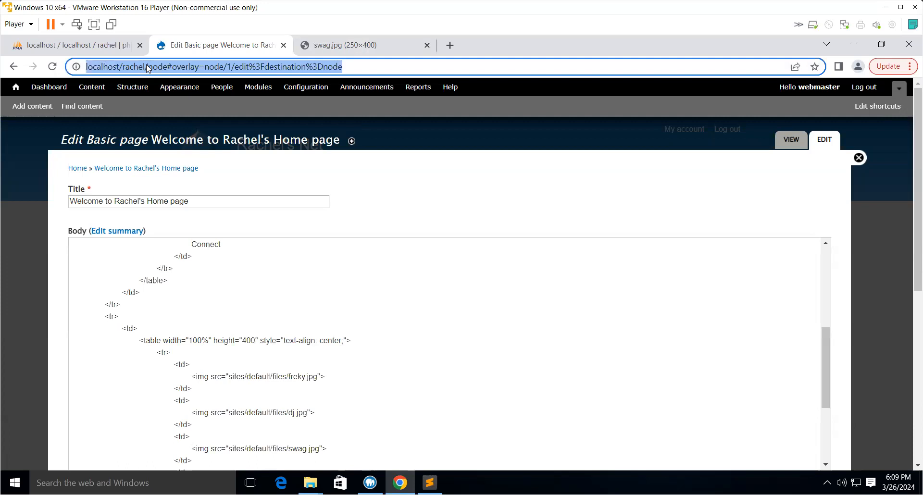
left_click(339, 46)
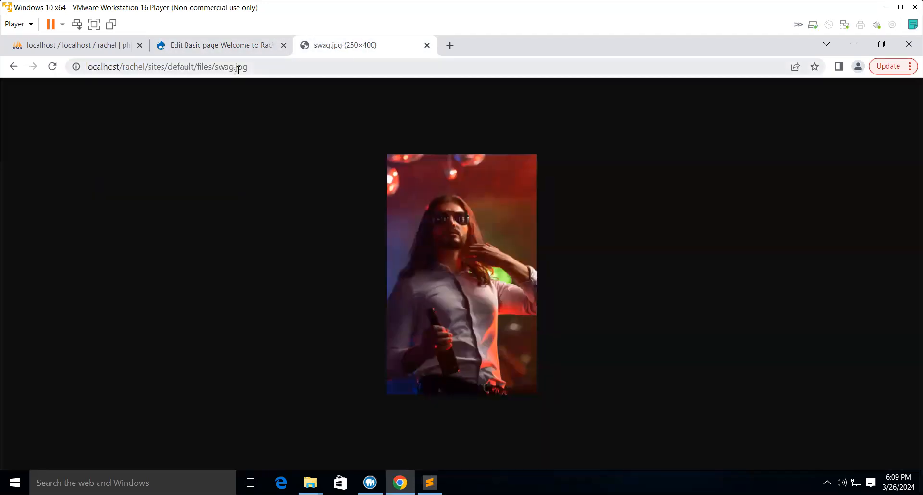
left_click_drag(263, 68, 77, 67)
right_click(113, 69)
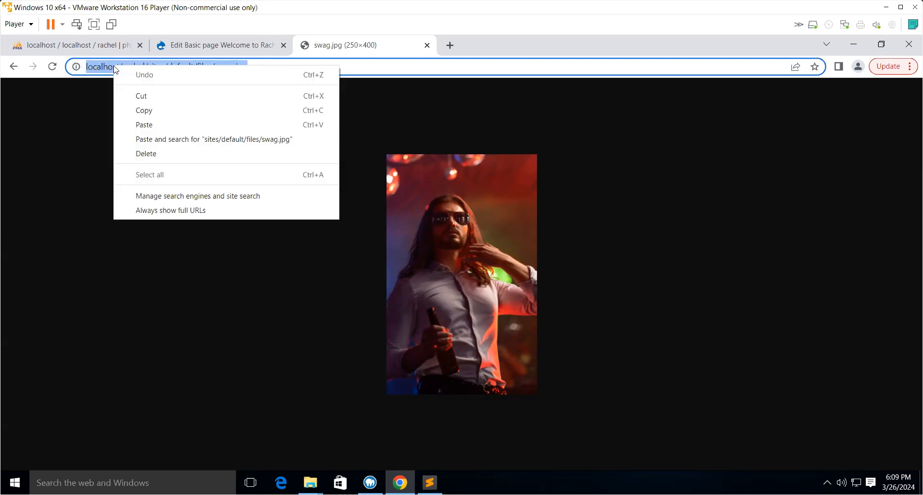
left_click(144, 110)
left_click(212, 45)
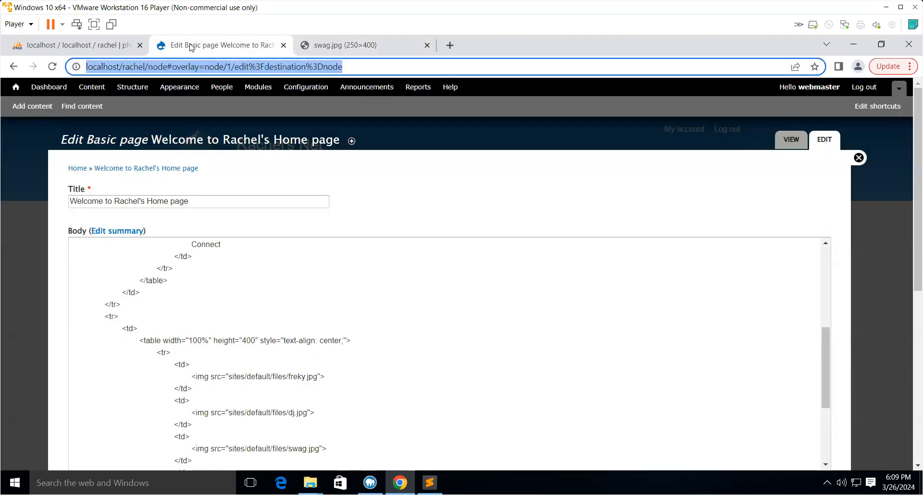
scroll(359, 346, "down", 1)
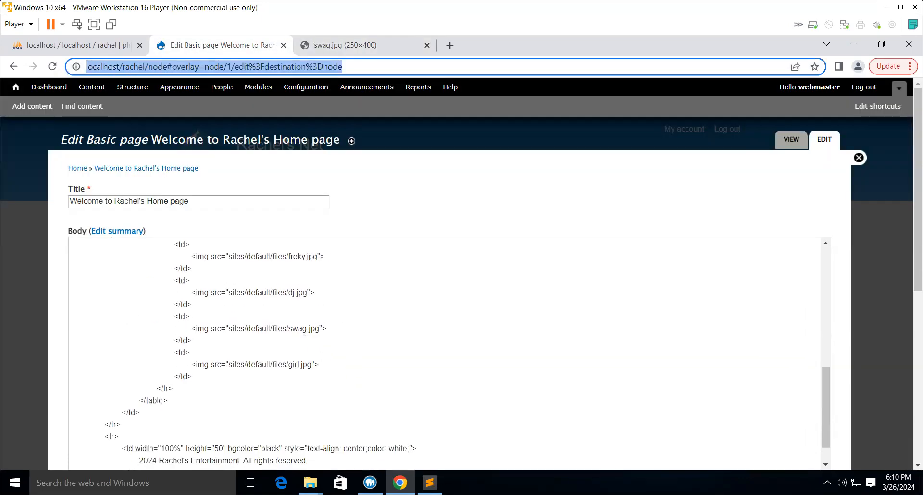
left_click(319, 328)
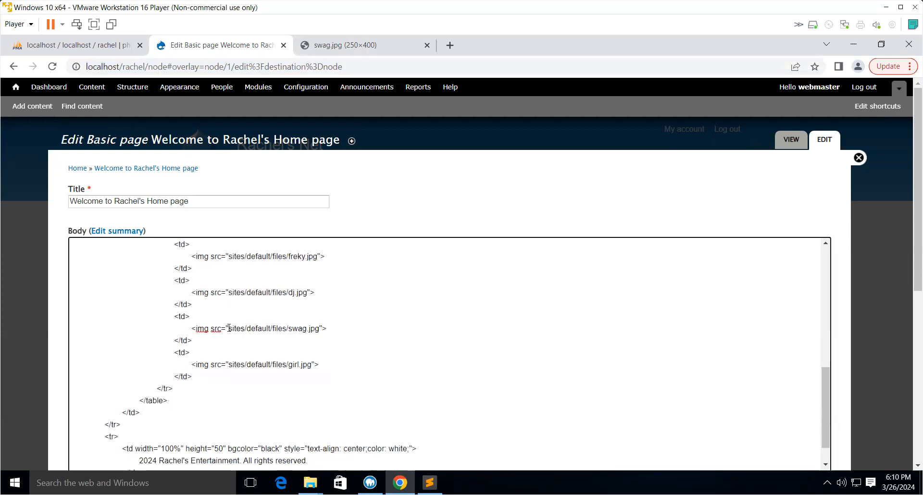
left_click_drag(228, 328, 320, 329)
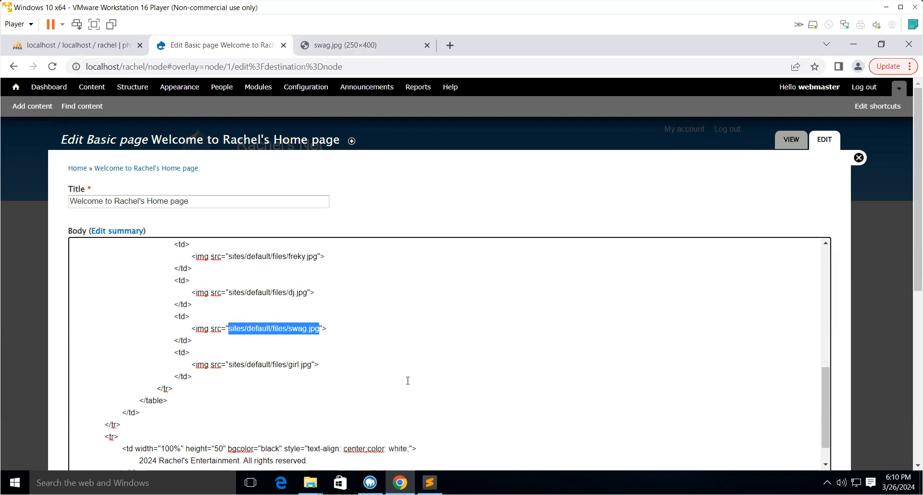
key("ctrl+v")
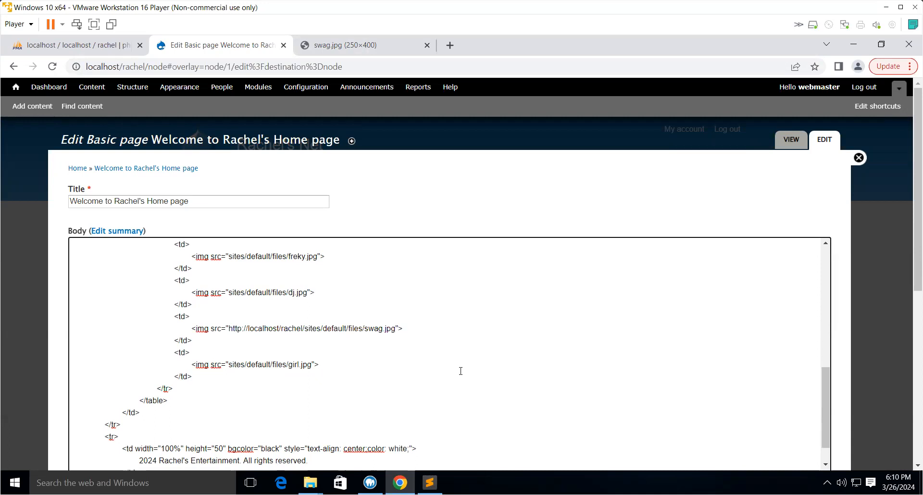
scroll(460, 373, "down", 1)
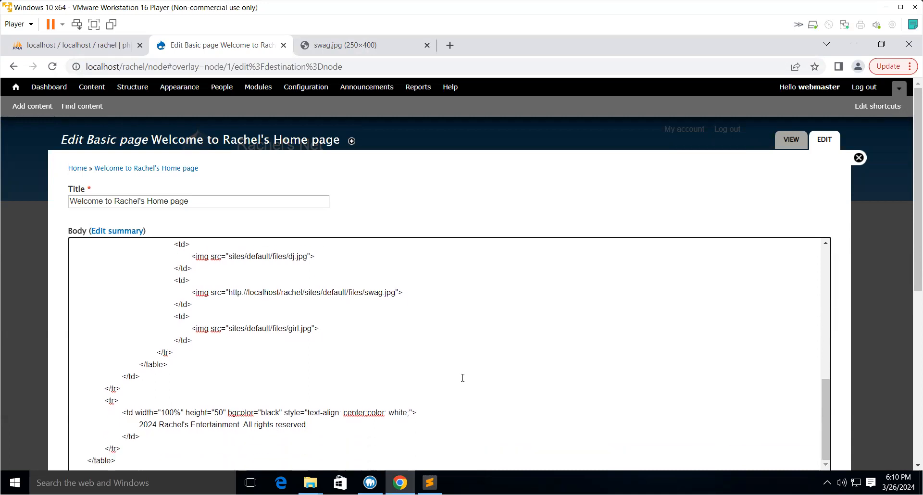
scroll(461, 384, "down", 7)
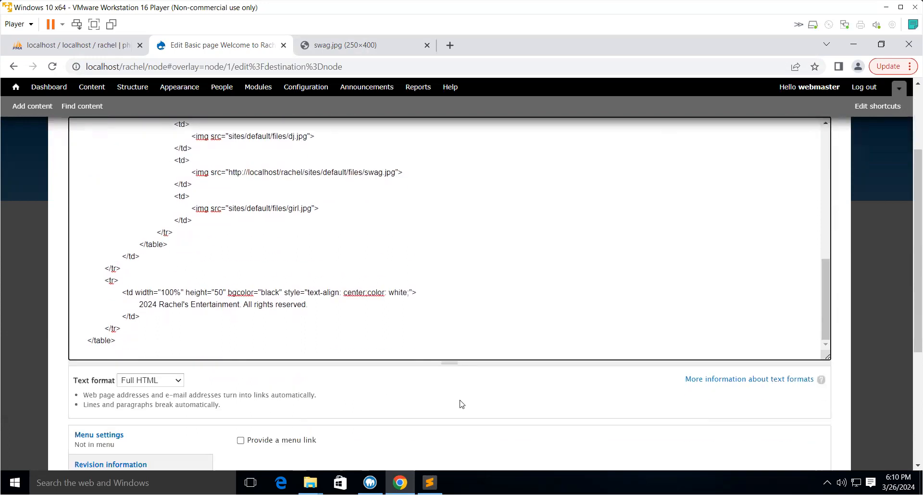
left_click(94, 416)
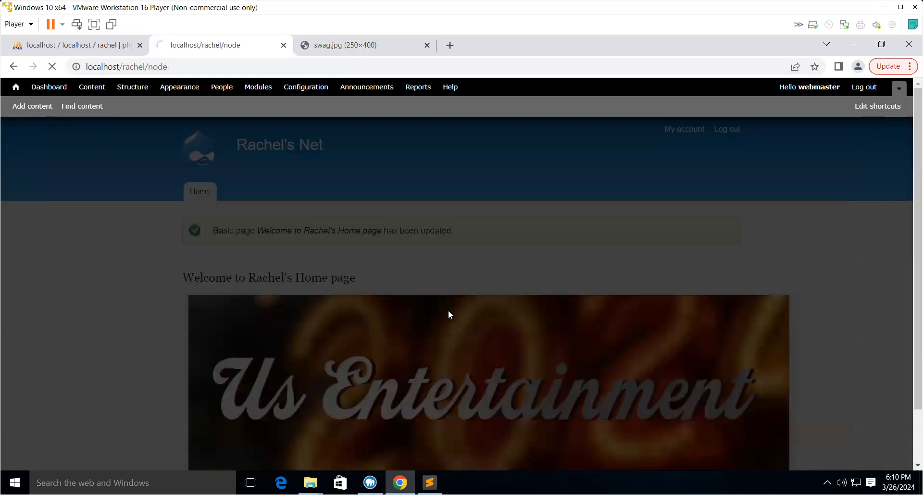
- Scroll through the front page and open the full home page through Read more
scroll(451, 319, "down", 5)
scroll(450, 315, "up", 4)
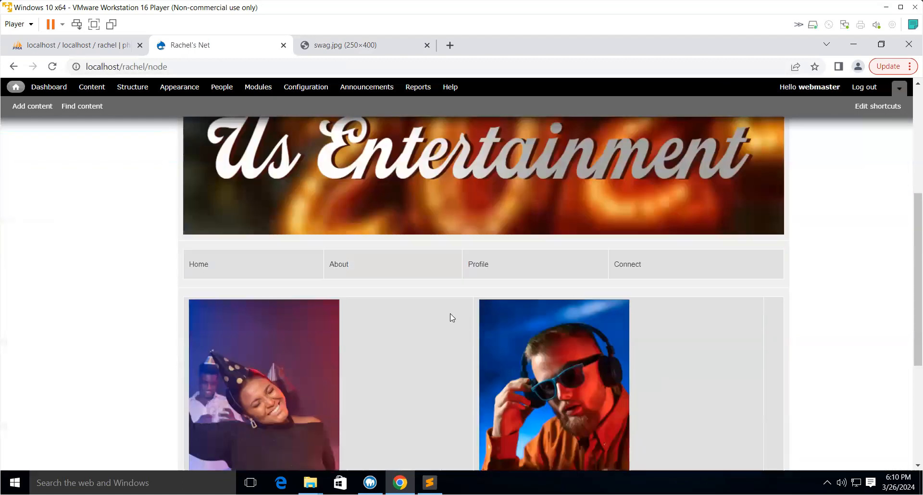
scroll(451, 315, "down", 4)
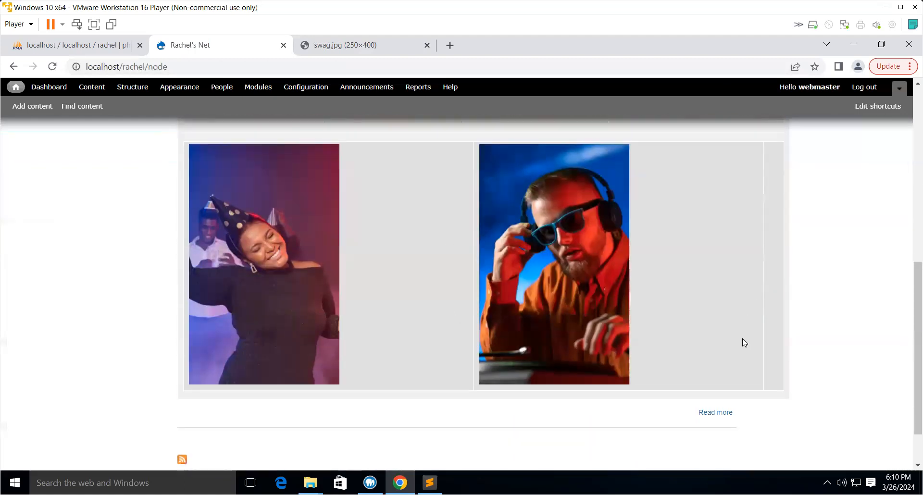
scroll(742, 339, "up", 3)
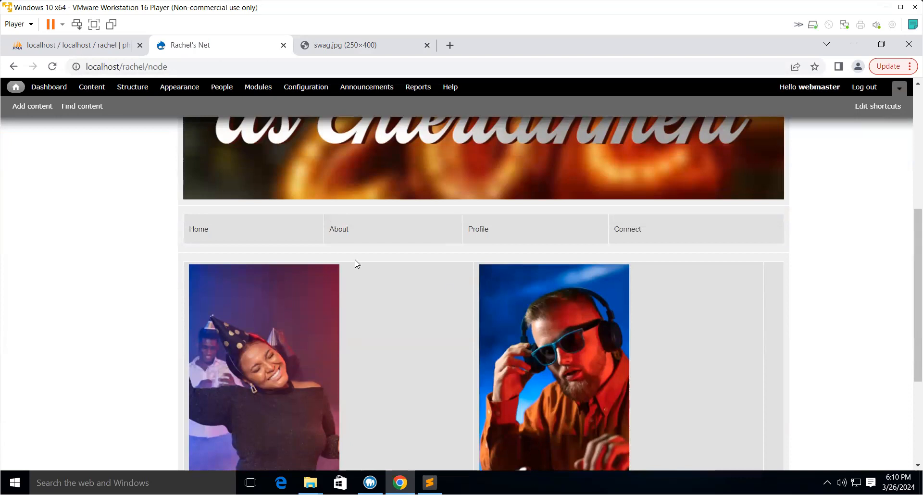
scroll(316, 267, "down", 3)
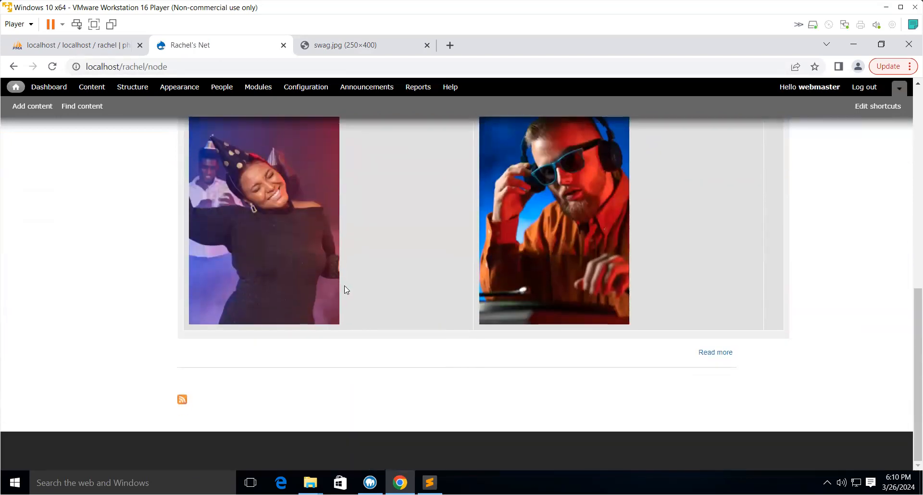
scroll(376, 297, "up", 1)
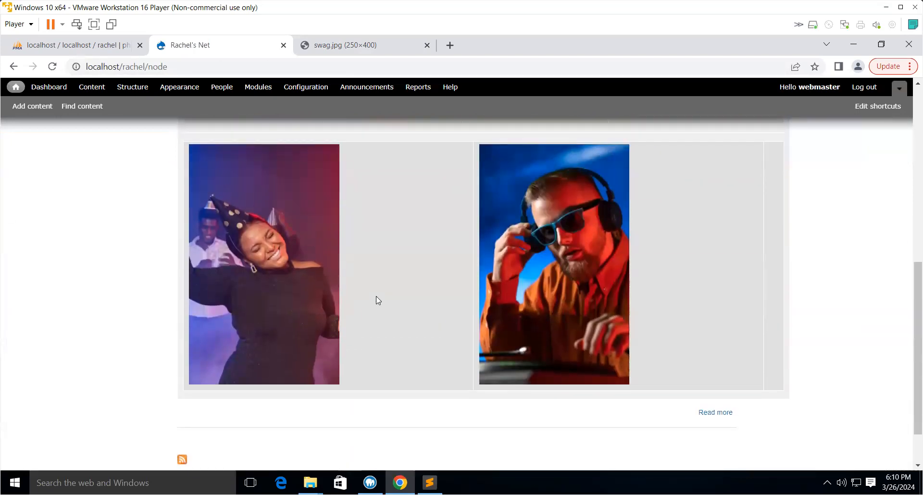
left_click(728, 413)
- Scroll through the full home page to check the banner, menu row, four images and footer
scroll(769, 399, "down", 10)
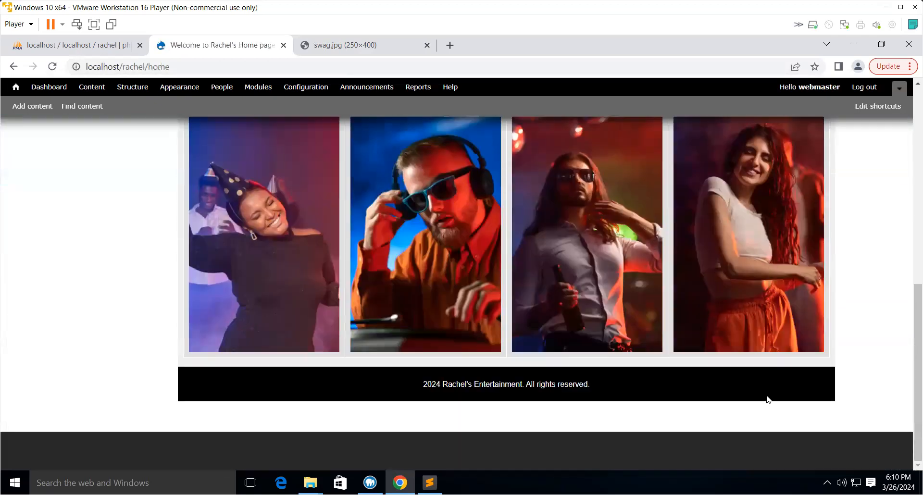
scroll(768, 399, "up", 5)
scroll(765, 395, "down", 4)
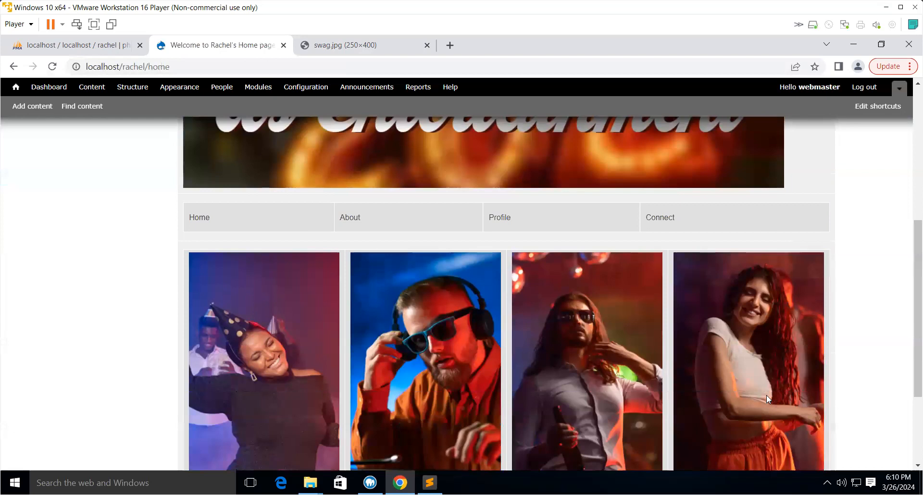
scroll(765, 393, "up", 3)
scroll(765, 393, "up", 1)
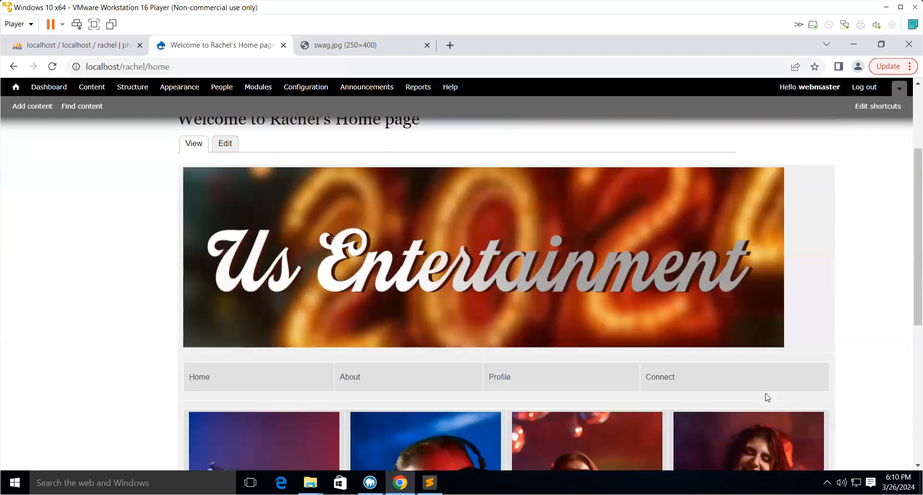
scroll(765, 396, "up", 1)
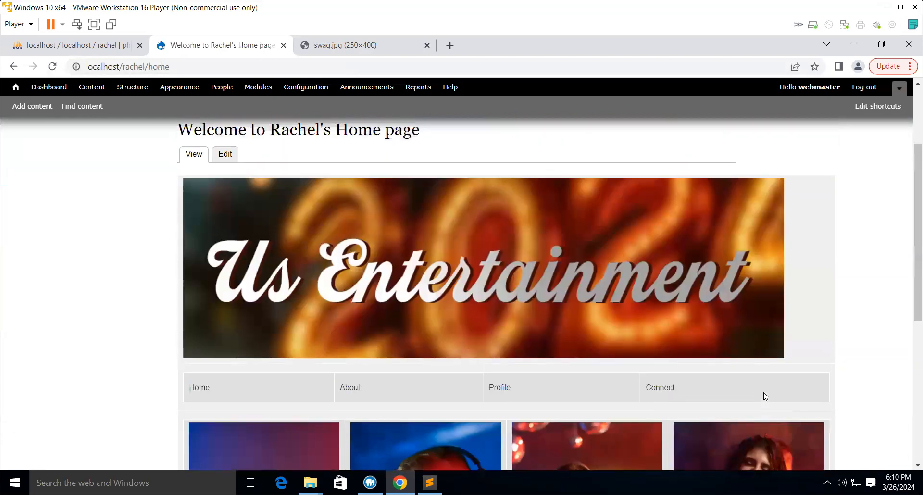
scroll(765, 396, "down", 5)
scroll(765, 396, "up", 4)
scroll(764, 394, "up", 4)
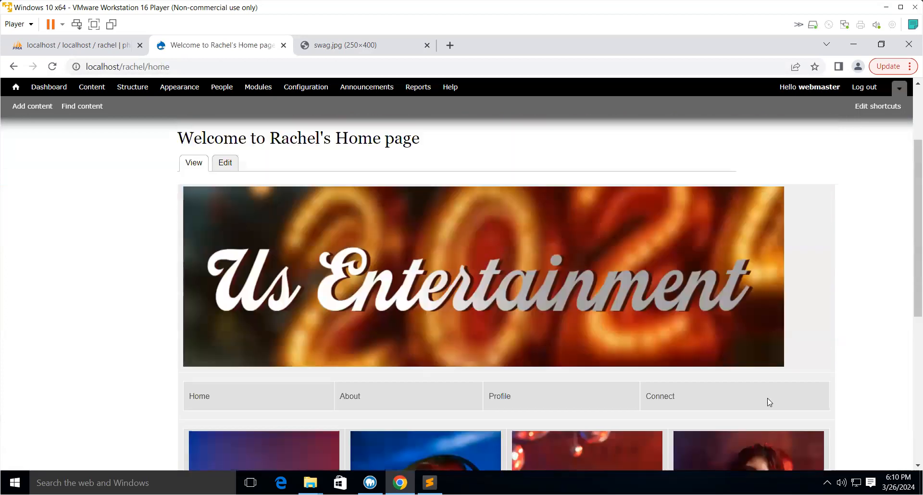
- Open the home page for editing and revert the swag.jpg image's src to sites/default/files/swag.jpg
left_click(223, 280)
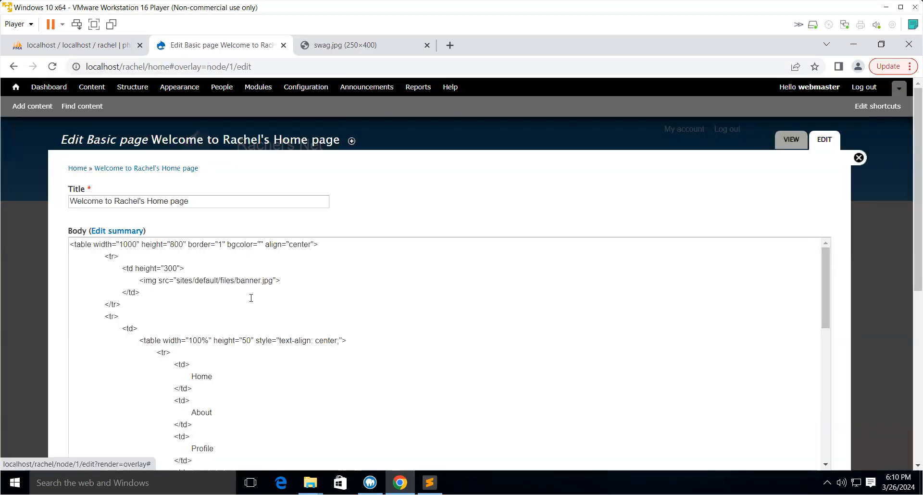
scroll(318, 336, "down", 8)
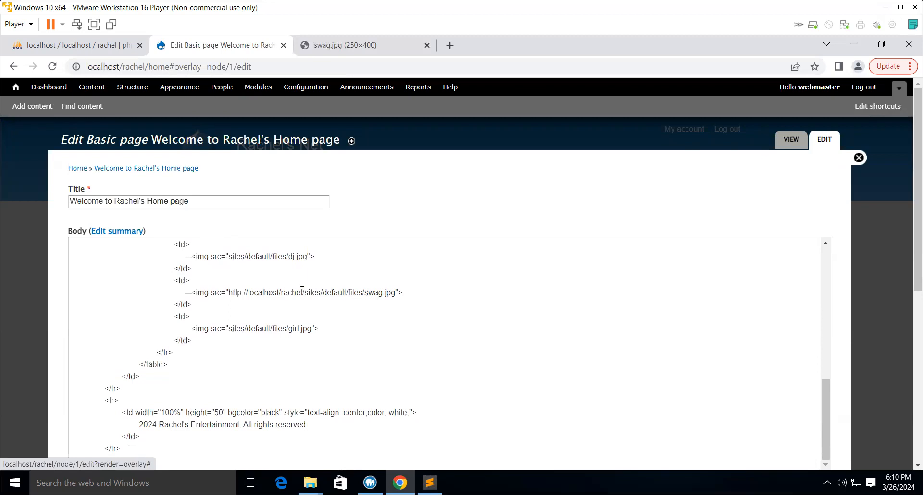
left_click(304, 292)
key("BackSpace")
key("BackSpace")
key("BackSpace")
key("BackSpace")
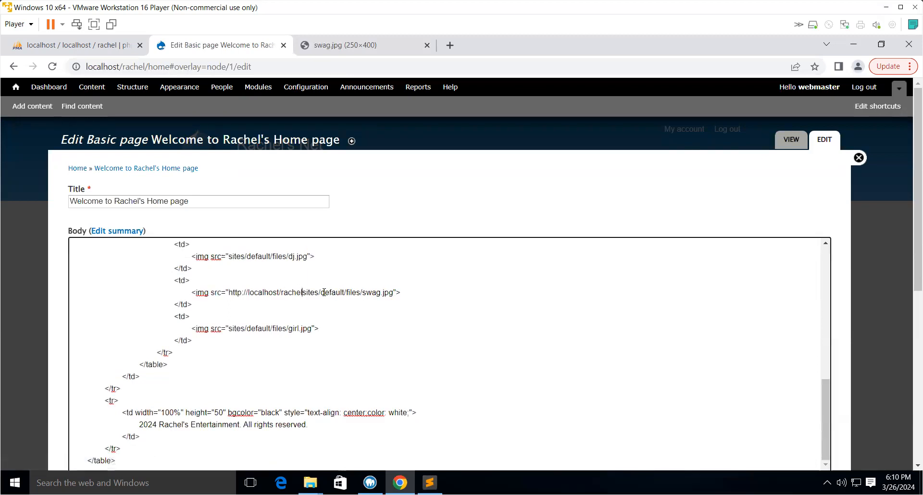
key("BackSpace")
key("BackSpace")
key("BackSpace")
key("BackSpace")
key("BackSpace")
key("BackSpace")
key("BackSpace")
key("BackSpace")
key("BackSpace")
key("BackSpace")
key("BackSpace")
key("BackSpace")
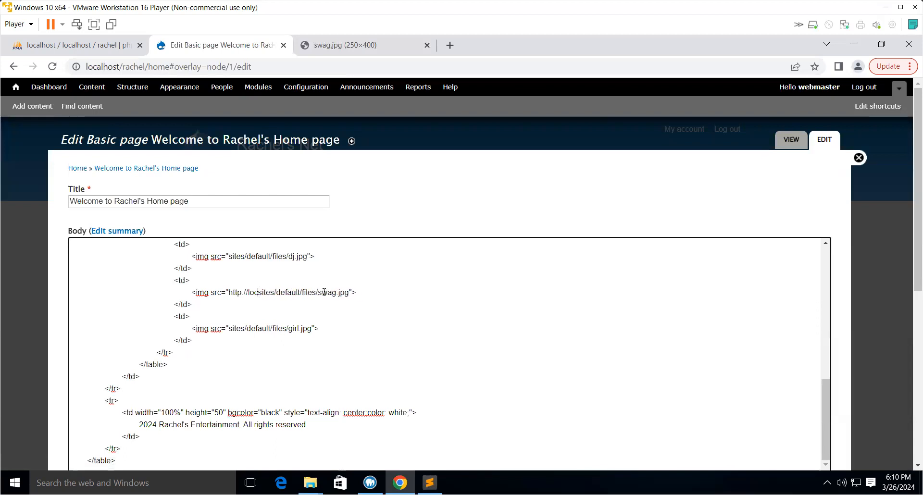
key("BackSpace")
key("BackSpace")
key("BackSpace")
key("BackSpace")
key("BackSpace")
key("BackSpace")
key("BackSpace")
key("BackSpace")
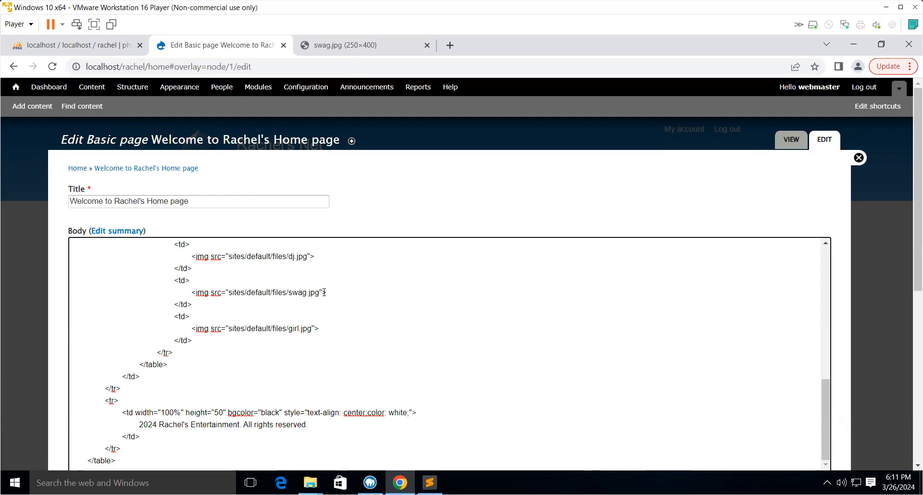
- Give the banner image width="100%" and height="100%" attributes and save the page
scroll(397, 305, "up", 5)
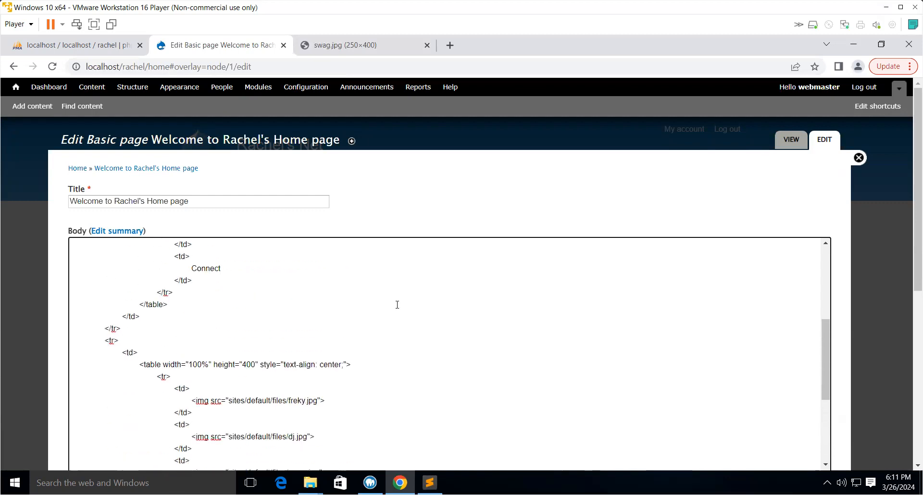
scroll(397, 305, "up", 6)
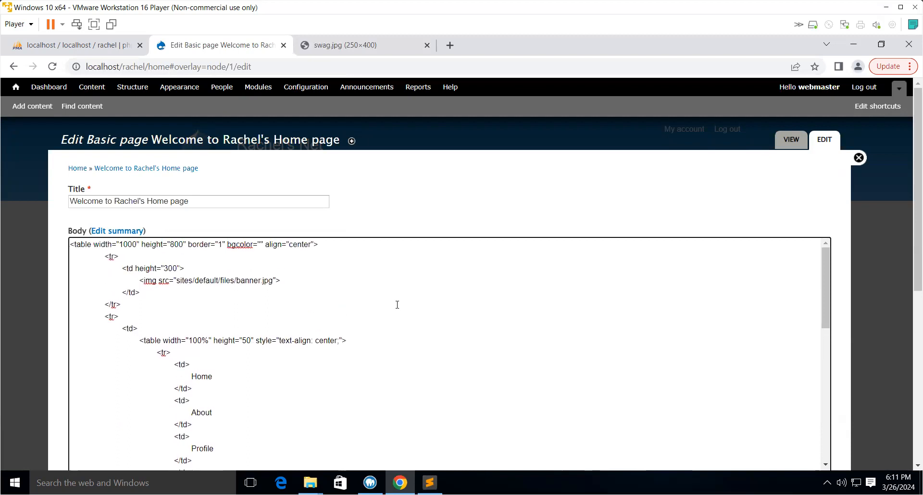
left_click(276, 280)
type("widt")
type("h=\"100")
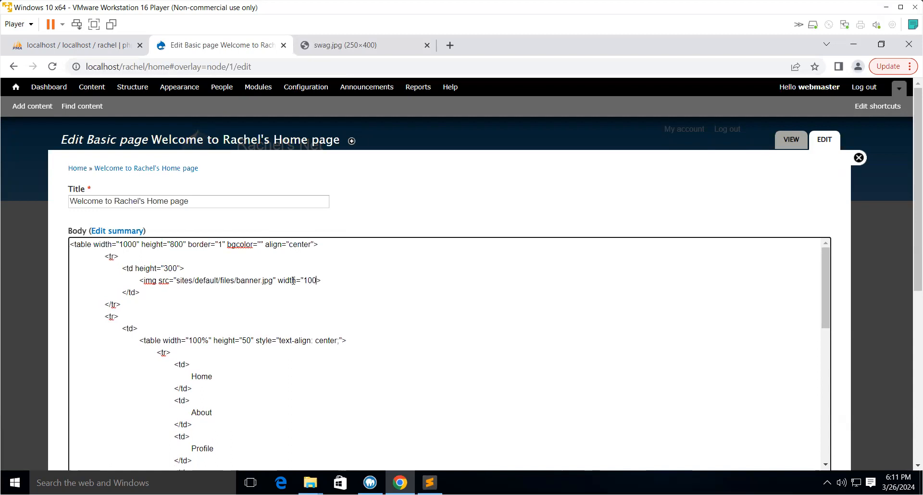
type("%\"")
type("\"")
type(" hei")
type("gh")
type("t=\"1")
type("00")
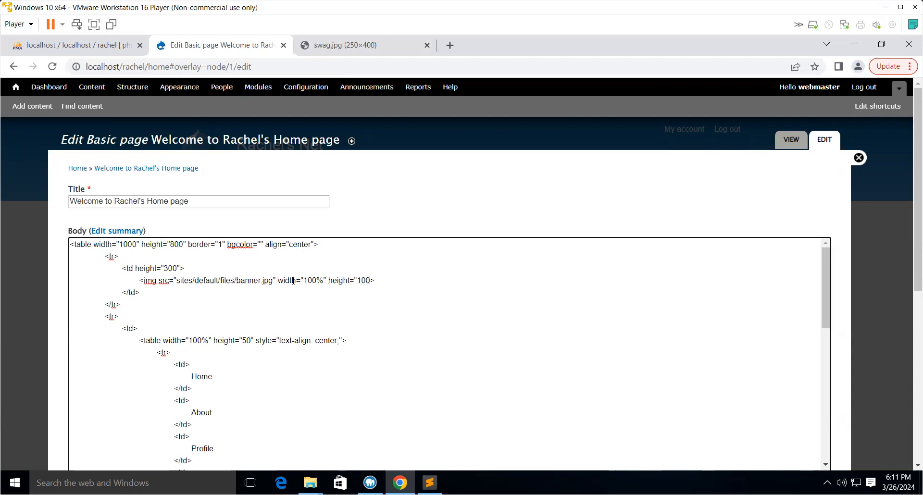
type("%")
scroll(430, 335, "down", 8)
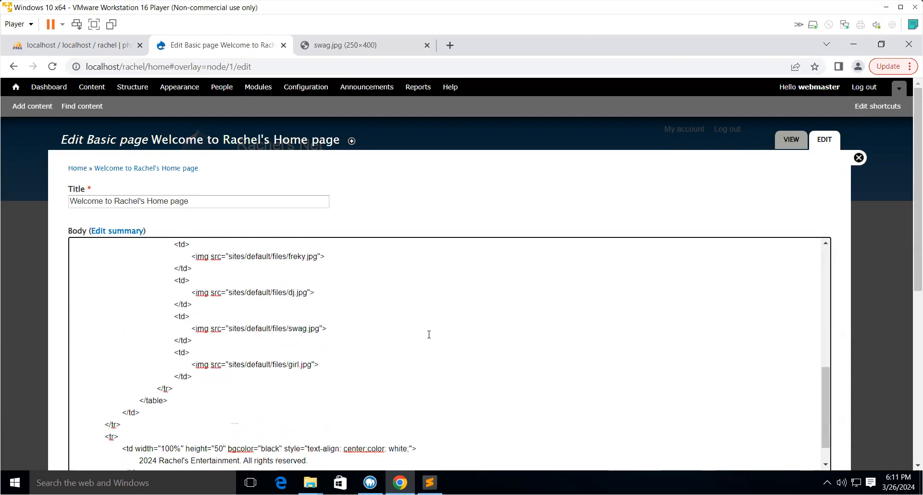
scroll(430, 337, "down", 1)
scroll(430, 341, "down", 4)
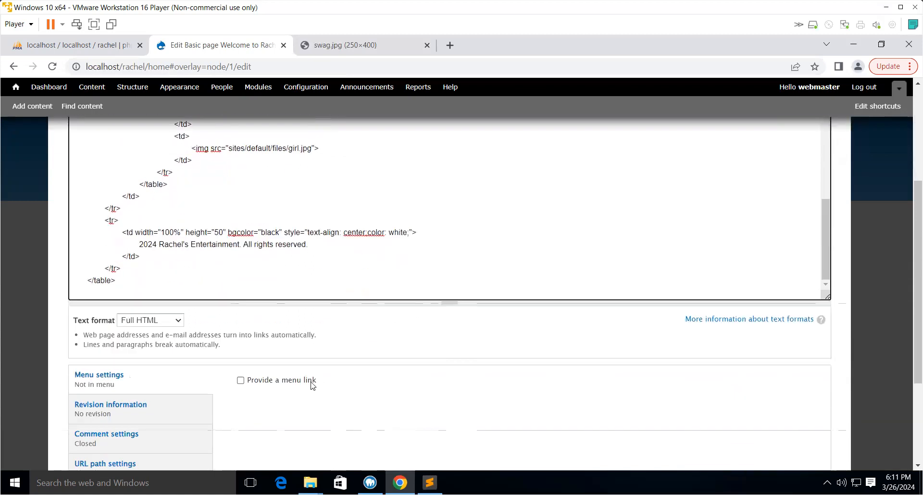
scroll(132, 372, "down", 3)
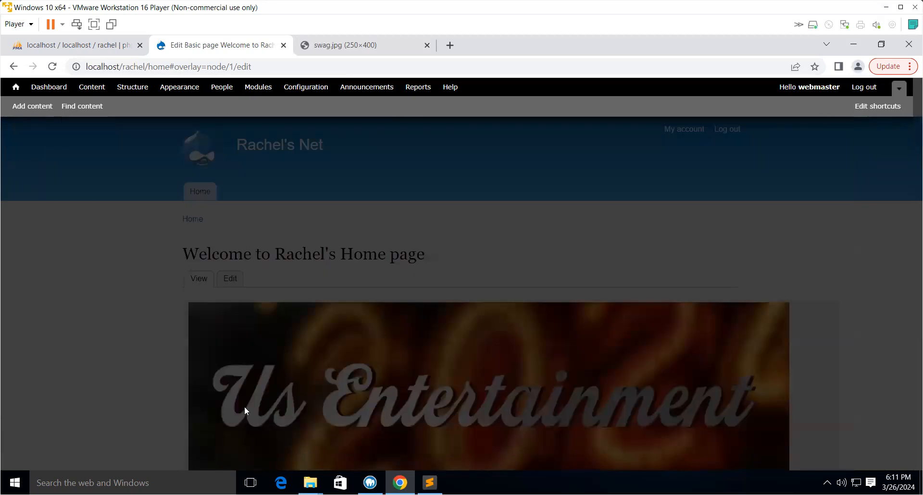
- Scroll through the updated home page to check the banner width, menu row, images and footer
scroll(513, 330, "down", 5)
scroll(514, 324, "down", 5)
scroll(514, 322, "up", 5)
scroll(514, 322, "down", 2)
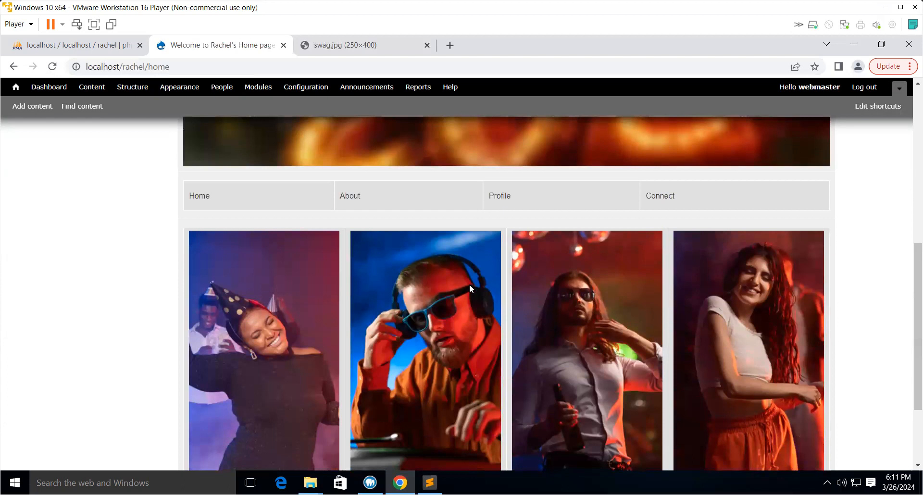
scroll(468, 282, "down", 3)
scroll(675, 276, "up", 10)
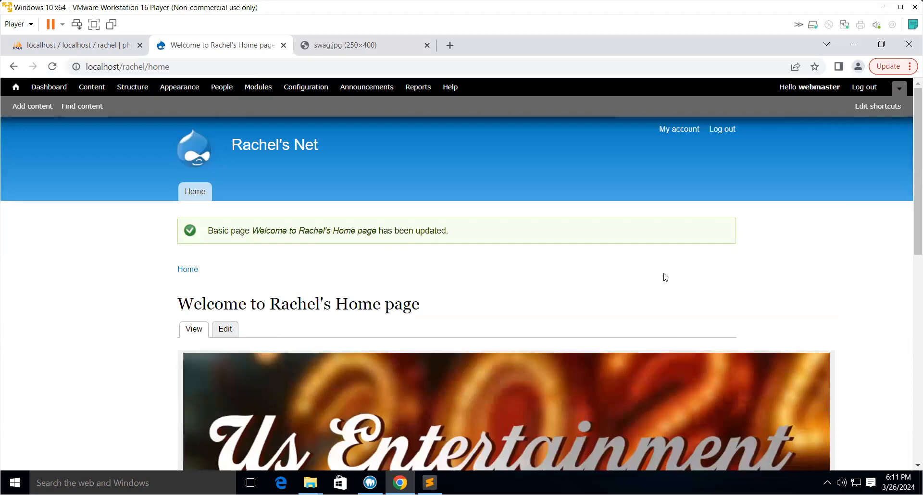
scroll(576, 263, "down", 2)
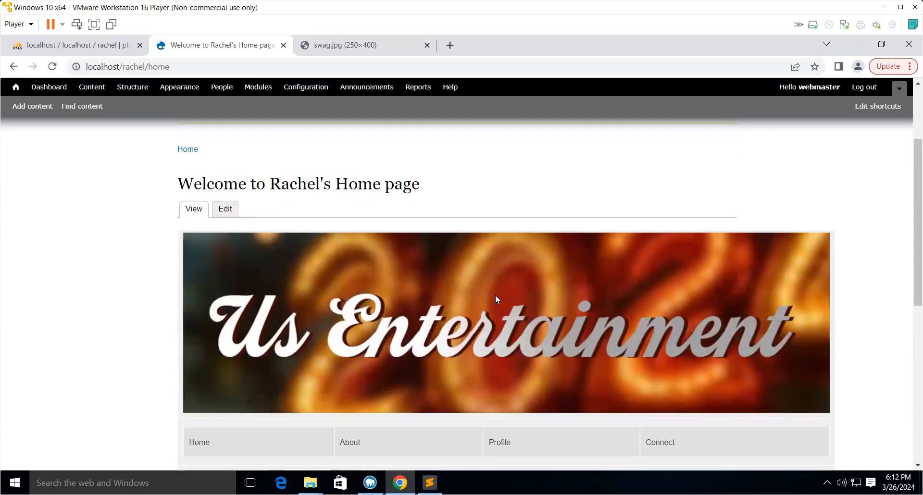
scroll(509, 267, "up", 2)
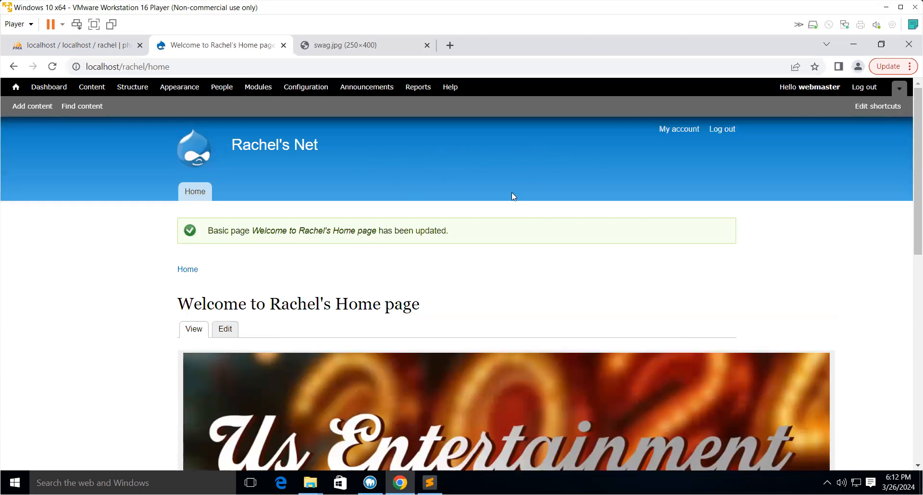
scroll(511, 196, "down", 10)
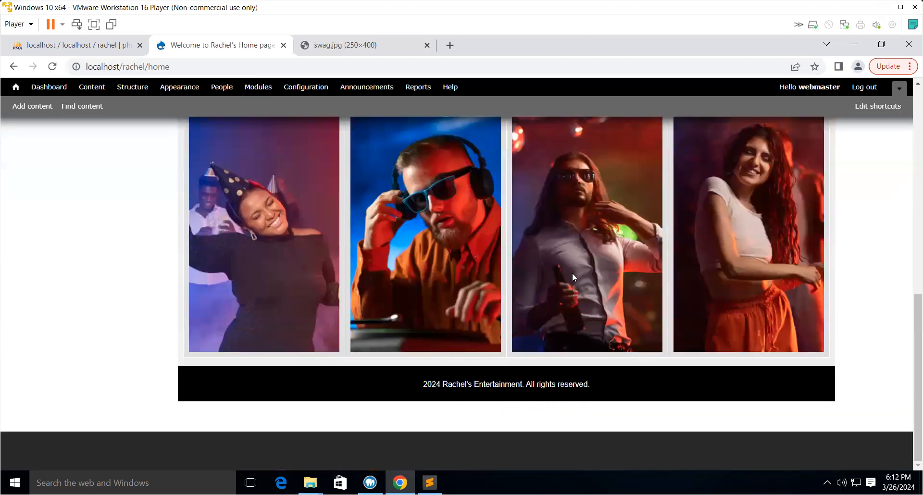
scroll(572, 272, "up", 10)
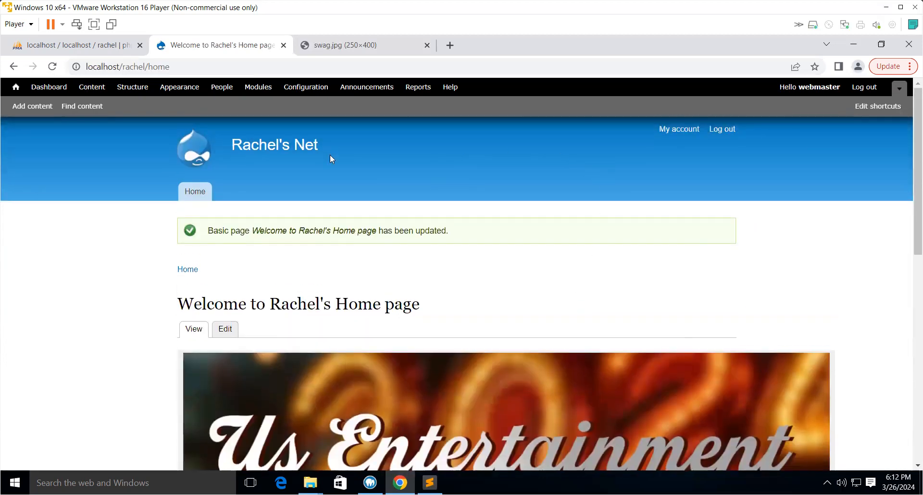
- In the Bartik theme settings, set Header top to #00070c and Header bottom to #000407 with the color picker
left_click(181, 89)
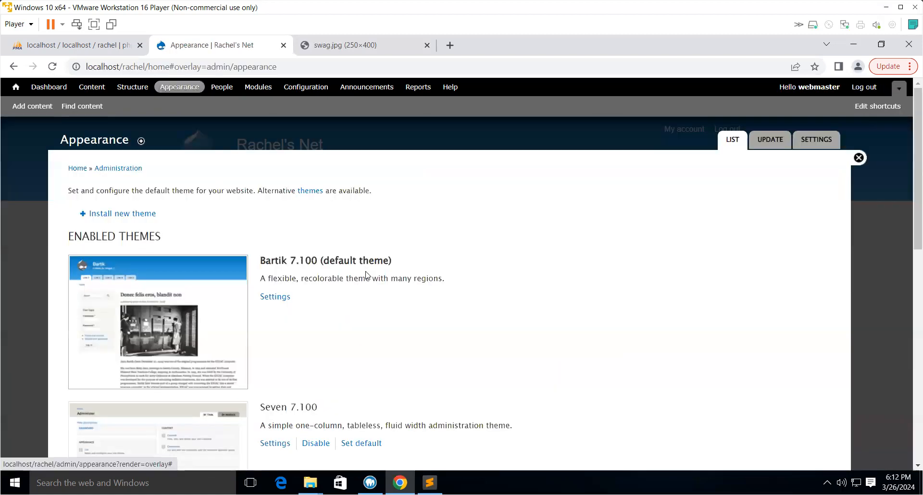
scroll(336, 288, "down", 4)
scroll(276, 218, "up", 3)
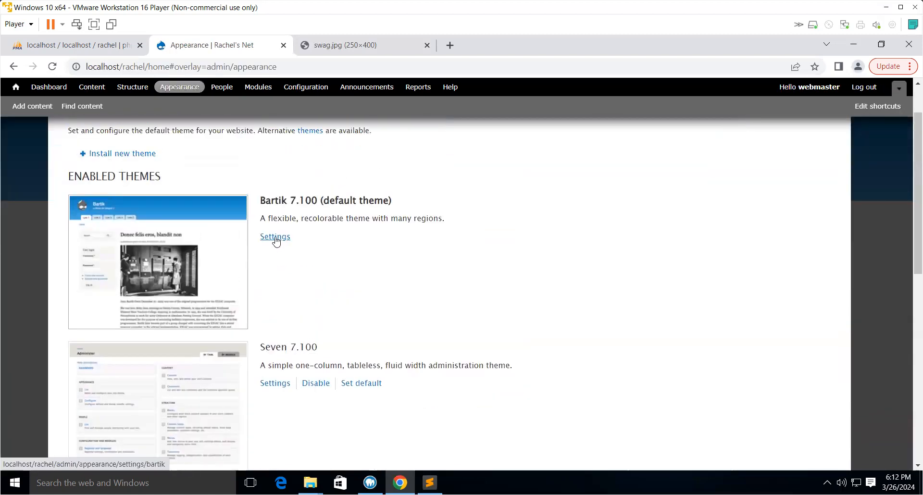
left_click(275, 238)
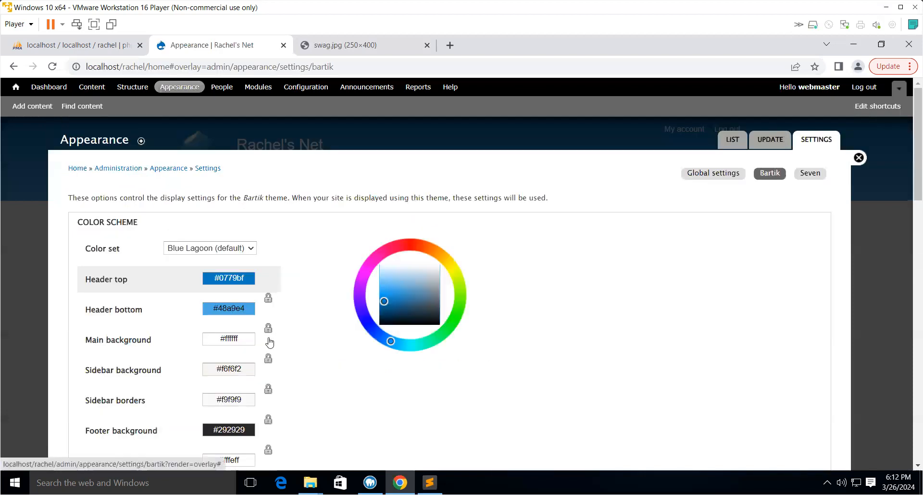
left_click(216, 279)
left_click(387, 318)
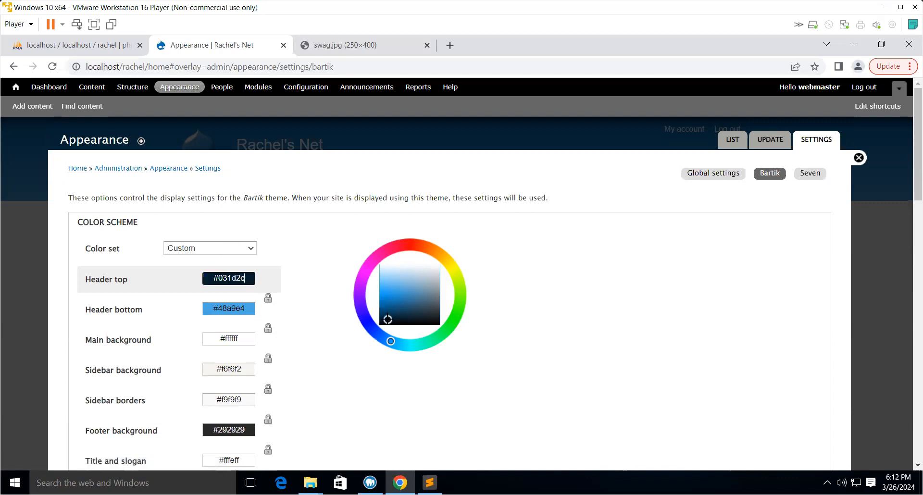
left_click(428, 322)
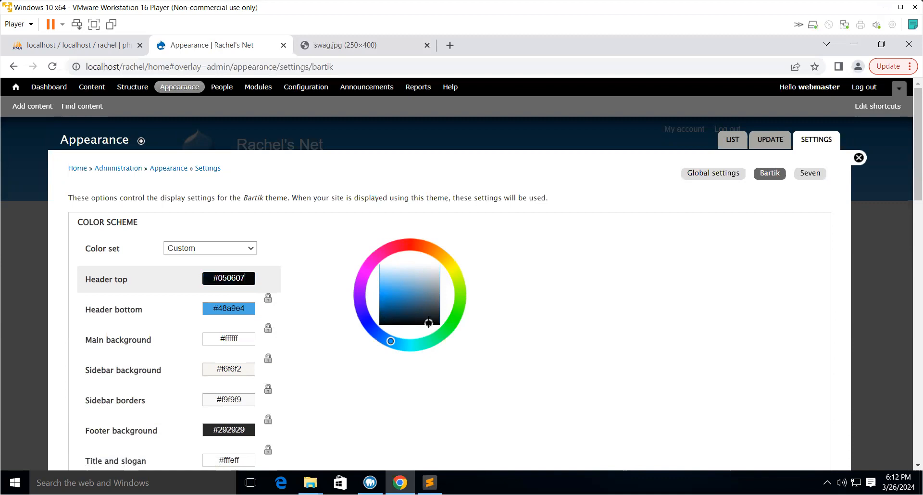
left_click(383, 323)
left_click(232, 310)
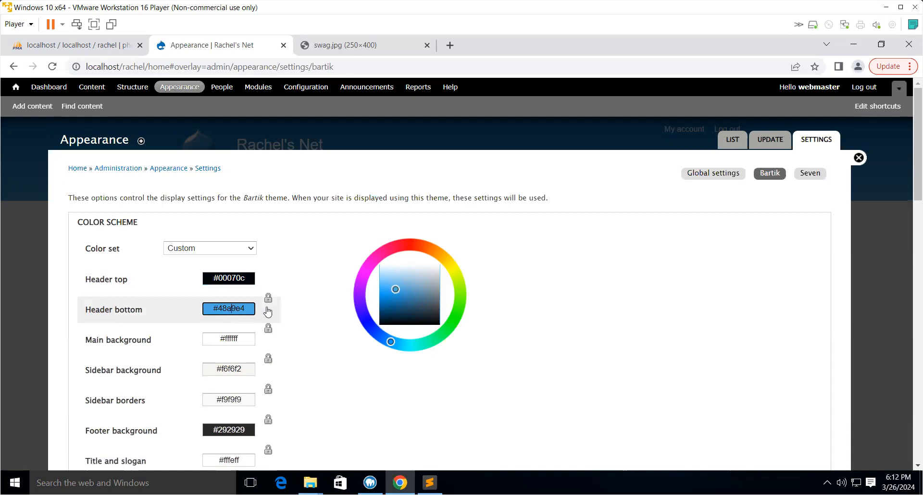
left_click(383, 324)
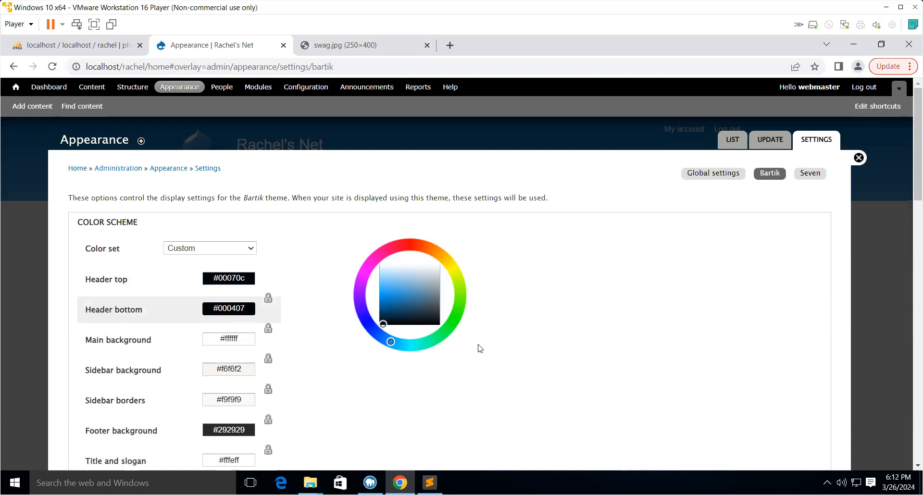
- Turn off the Logo display option for Bartik and save the configuration
scroll(478, 348, "down", 3)
scroll(483, 351, "down", 2)
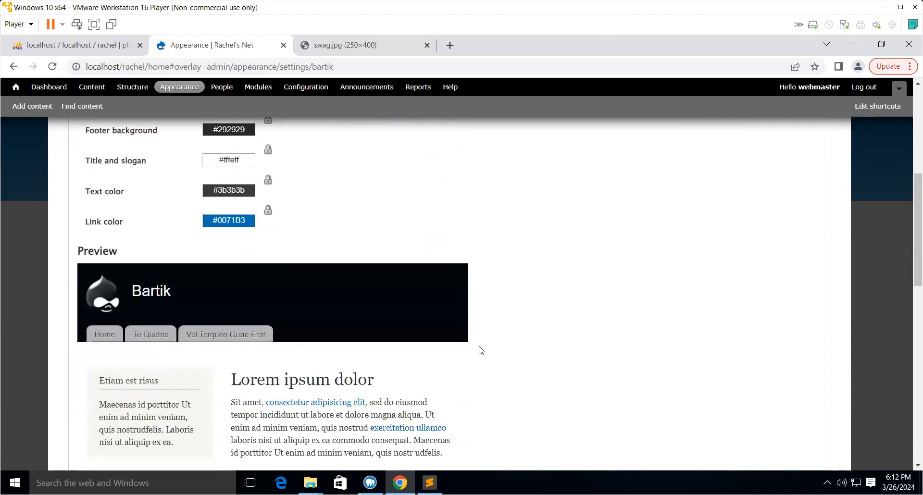
scroll(480, 349, "down", 7)
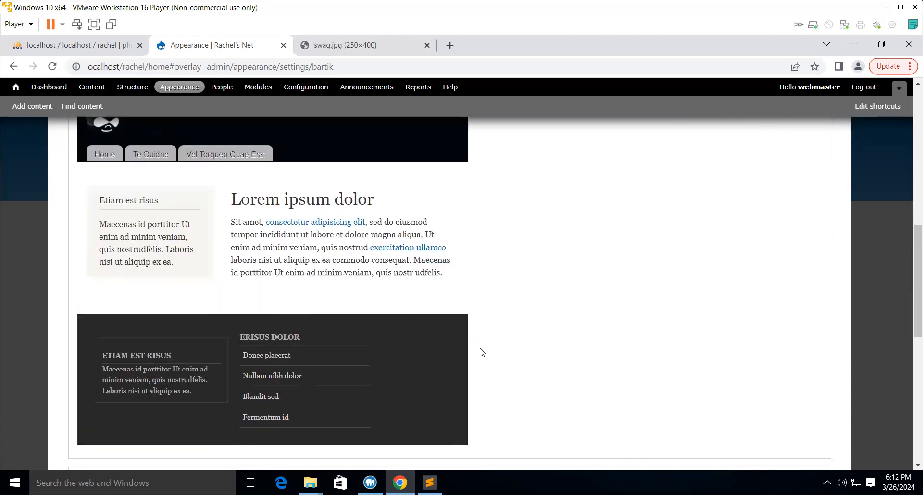
scroll(480, 347, "down", 3)
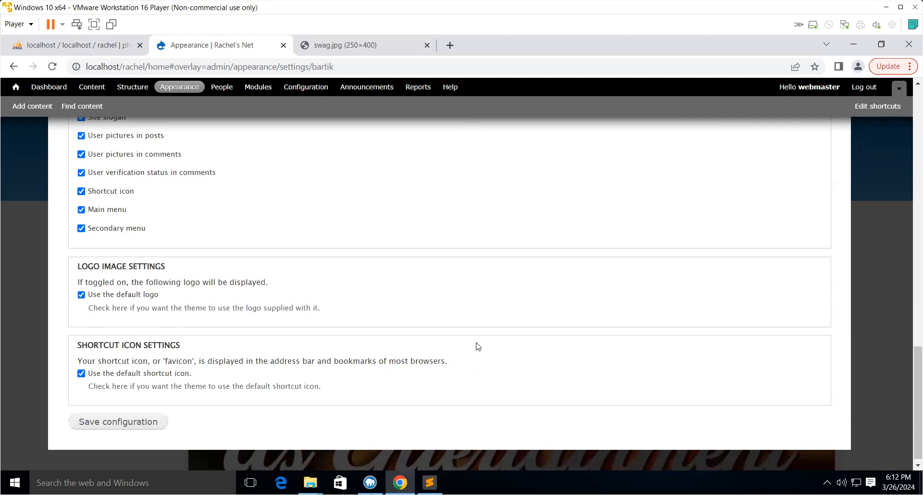
scroll(478, 346, "up", 3)
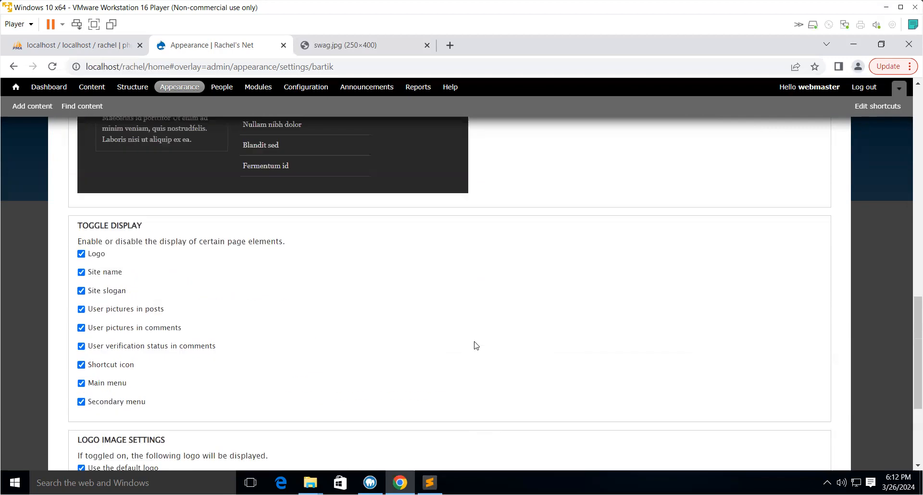
left_click(82, 254)
scroll(346, 308, "down", 3)
left_click(153, 414)
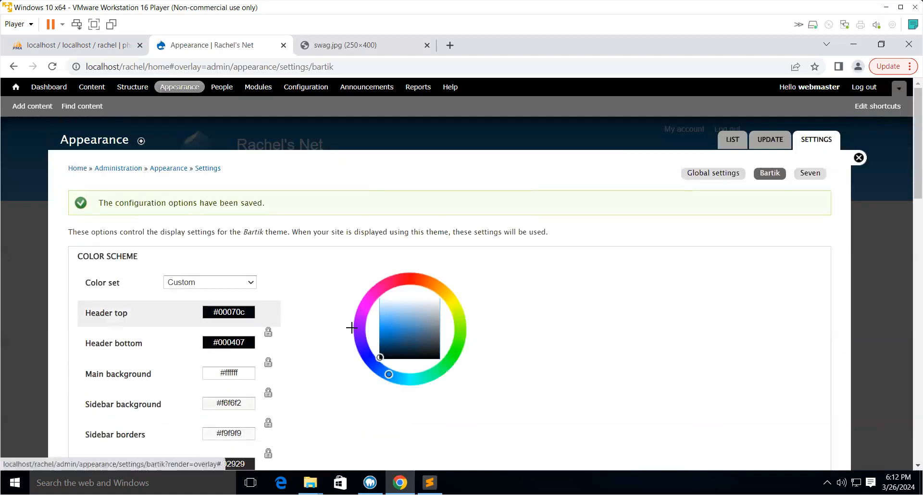
- Open the site's front page and scroll through it to review the new dark header
left_click(77, 169)
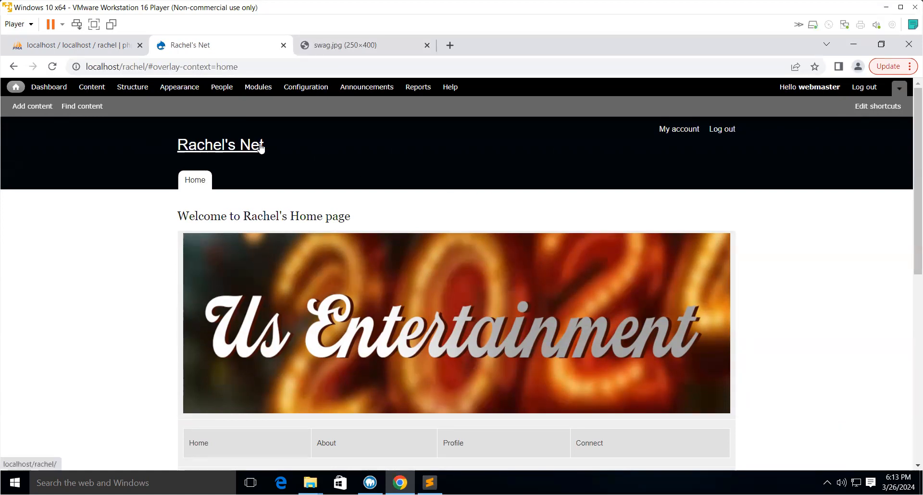
scroll(446, 261, "down", 3)
scroll(447, 261, "up", 3)
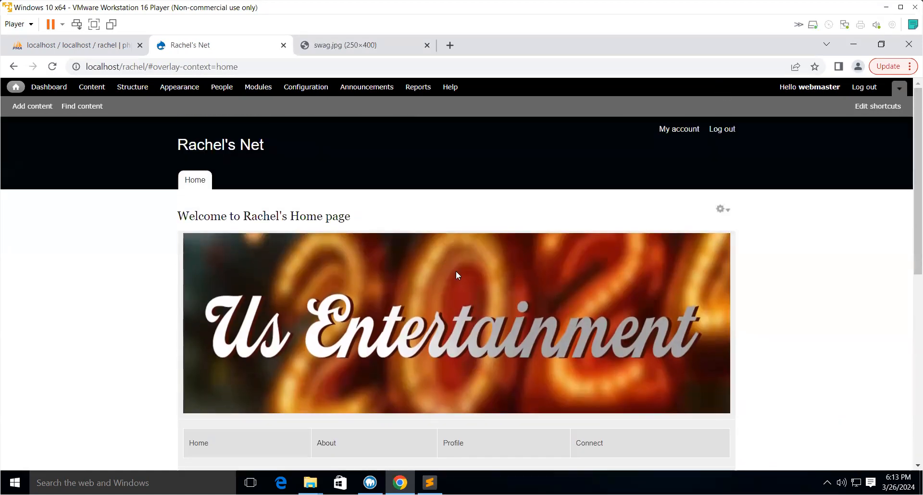
scroll(609, 311, "down", 7)
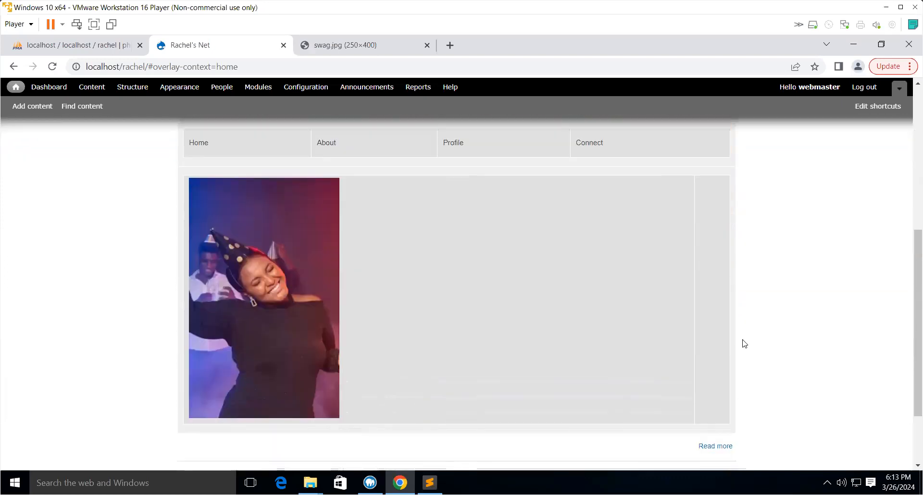
scroll(744, 343, "down", 1)
scroll(743, 343, "down", 1)
scroll(625, 317, "up", 6)
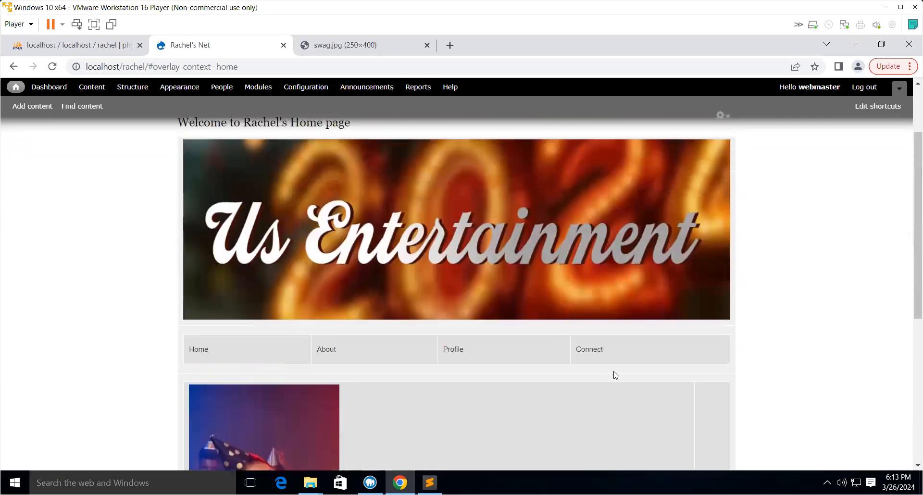
- Open the home page's full node view and scroll through it to check the banner, images and footer
scroll(604, 348, "down", 6)
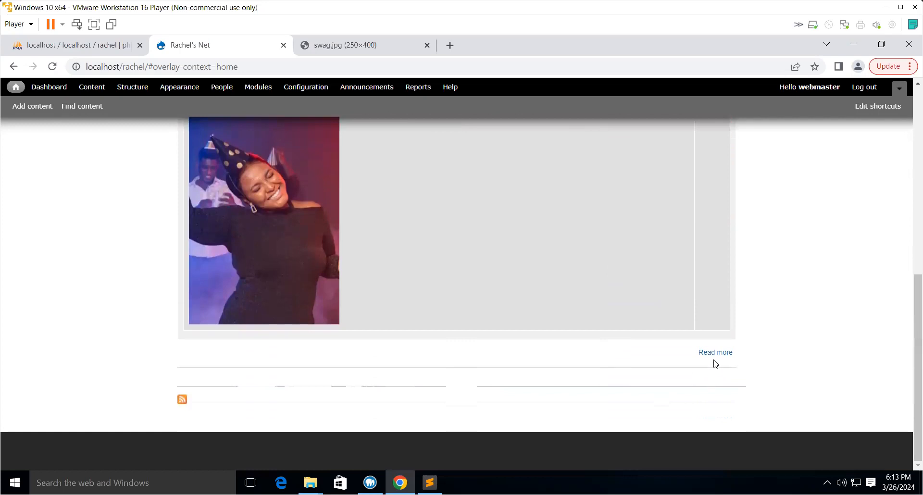
left_click(713, 353)
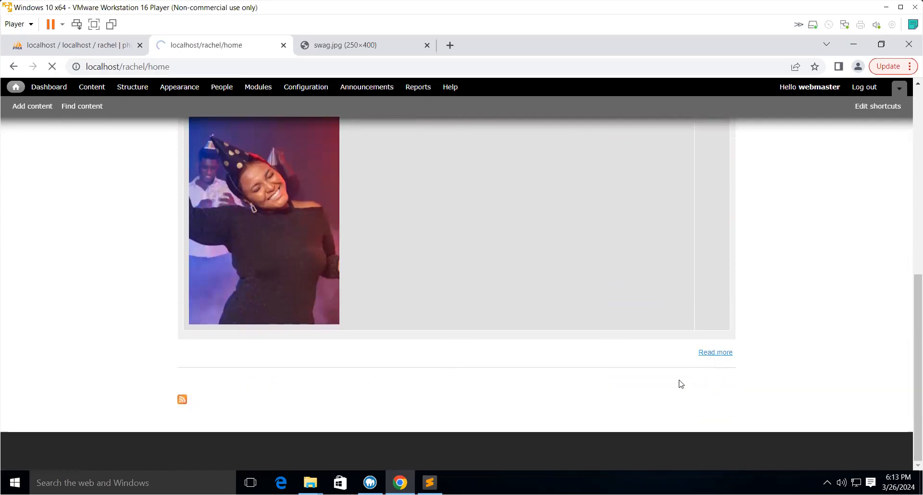
scroll(678, 381, "down", 10)
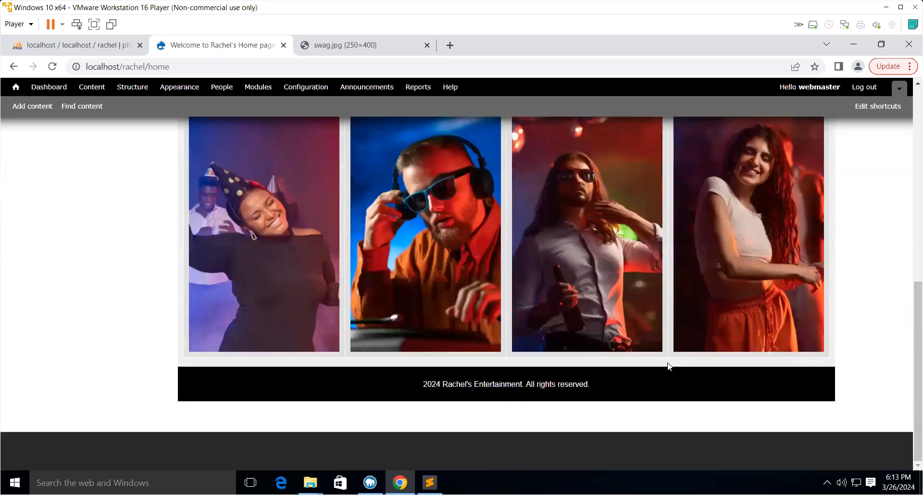
scroll(668, 365, "up", 5)
scroll(666, 361, "up", 4)
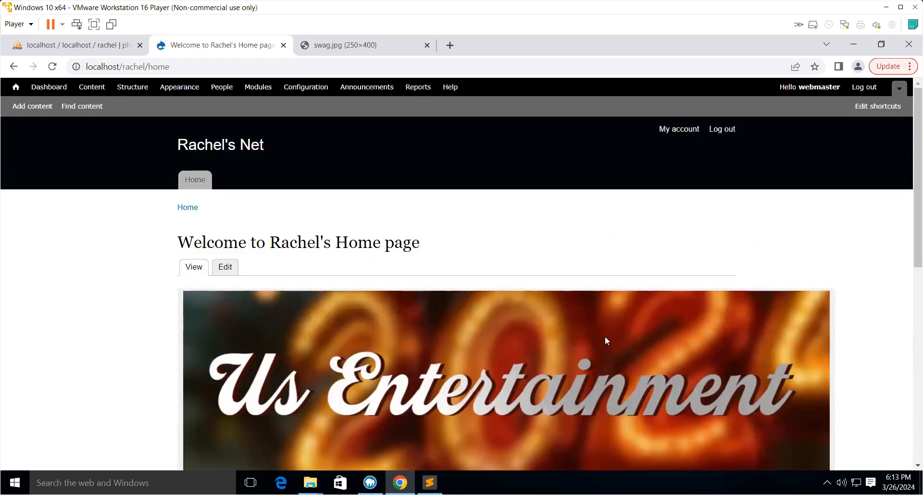
- In Site information, set the default front page to home and save the configuration
left_click(311, 90)
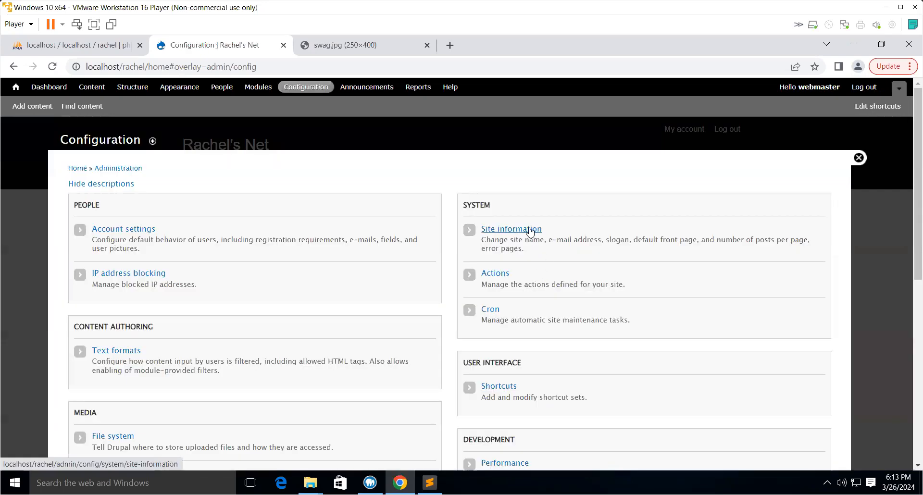
left_click(529, 229)
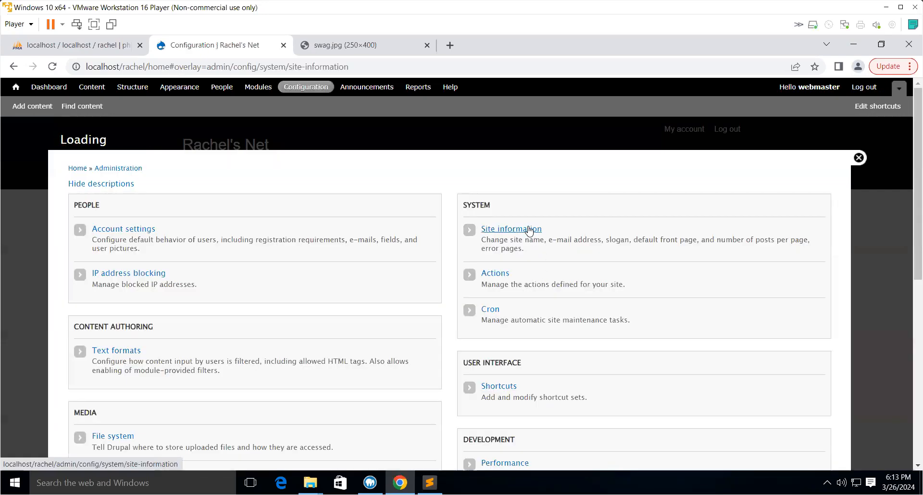
scroll(630, 307, "down", 5)
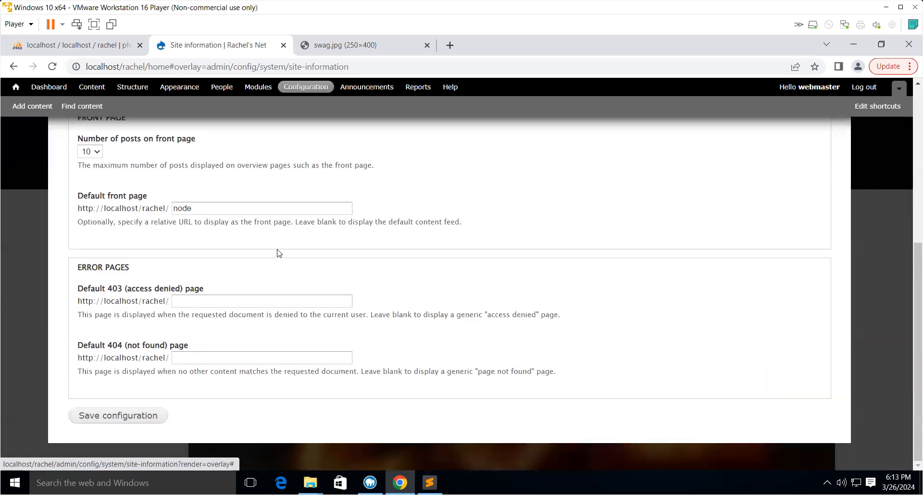
left_click(202, 213)
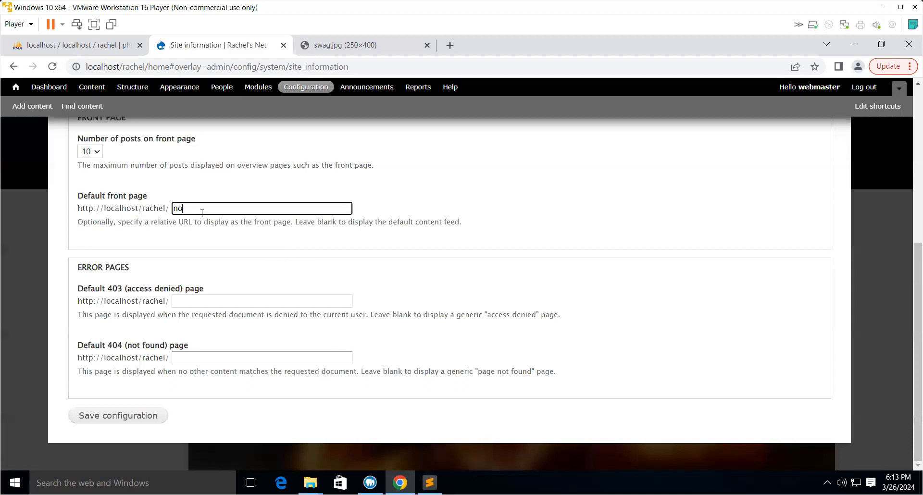
type("home")
left_click(160, 415)
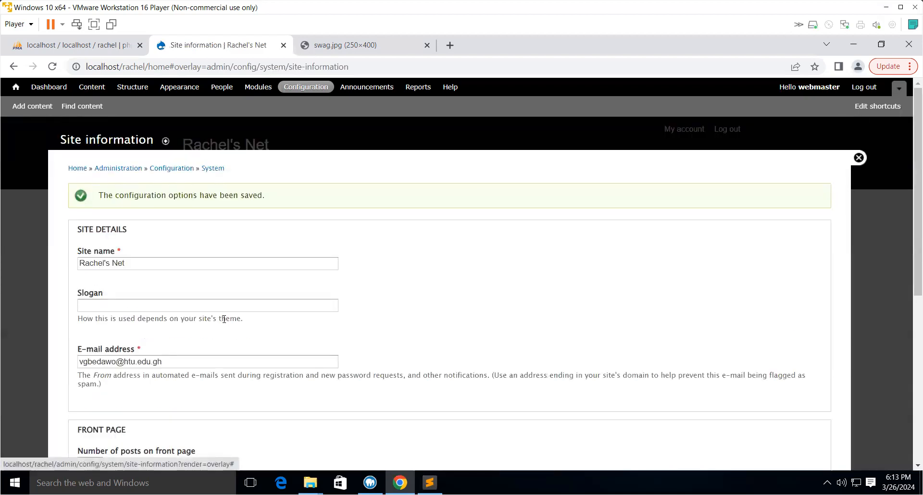
- Return to the site's front page and scroll through it to review the layout
left_click(76, 169)
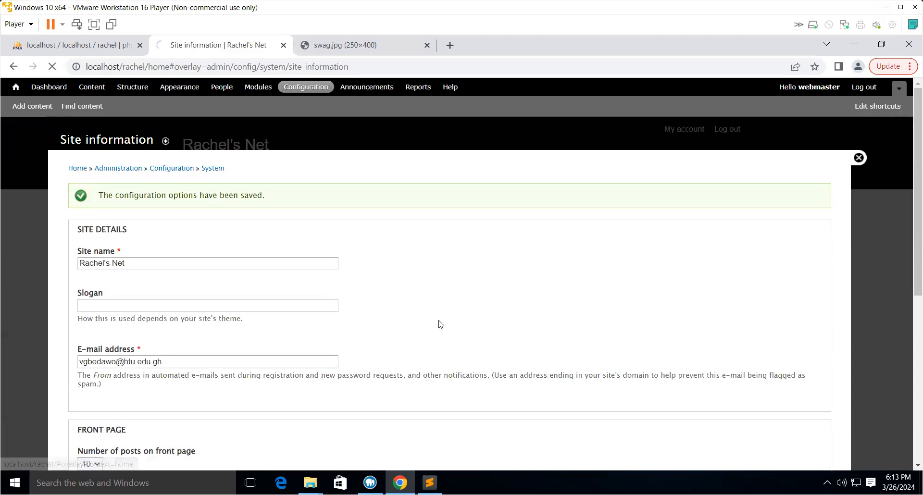
scroll(481, 323, "down", 6)
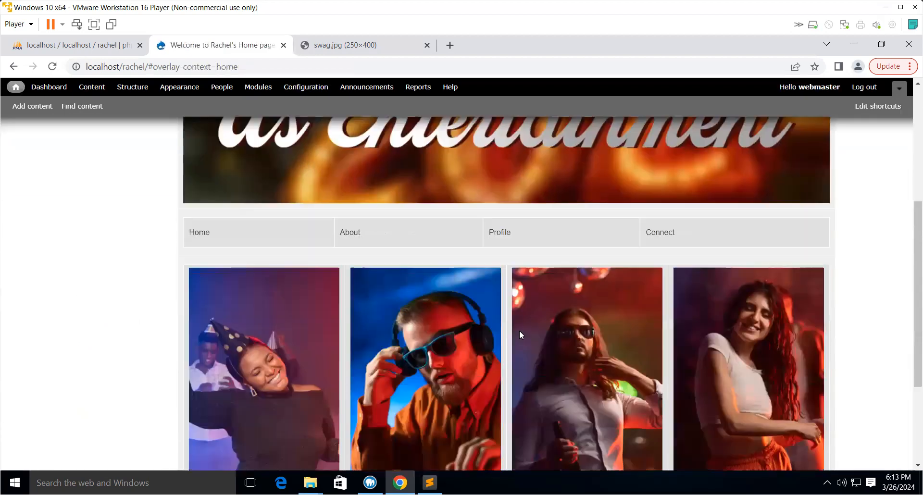
scroll(537, 345, "down", 3)
scroll(538, 345, "up", 4)
scroll(538, 345, "up", 4)
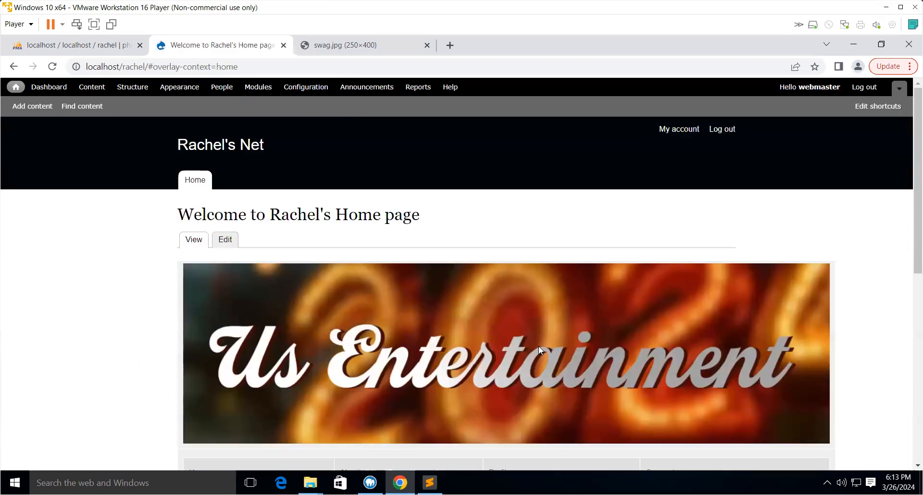
scroll(540, 348, "down", 5)
scroll(534, 342, "down", 2)
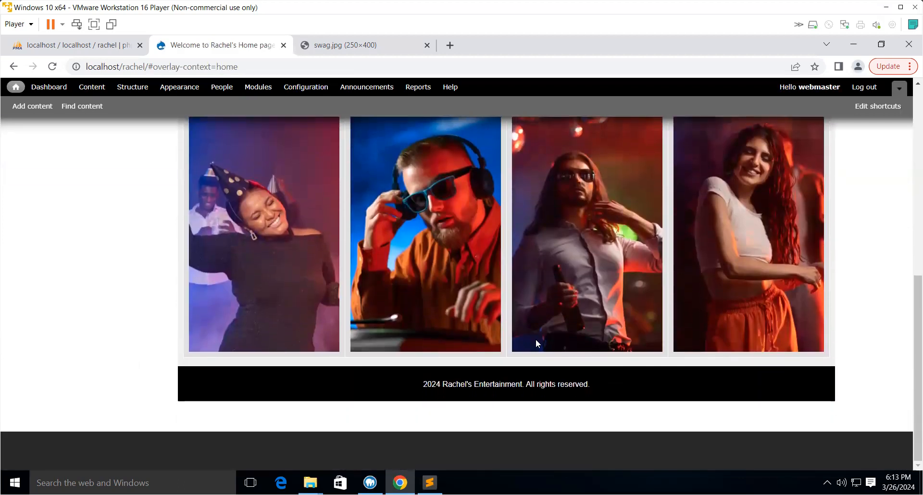
scroll(535, 342, "up", 4)
scroll(536, 339, "up", 2)
scroll(518, 325, "down", 2)
scroll(495, 315, "up", 2)
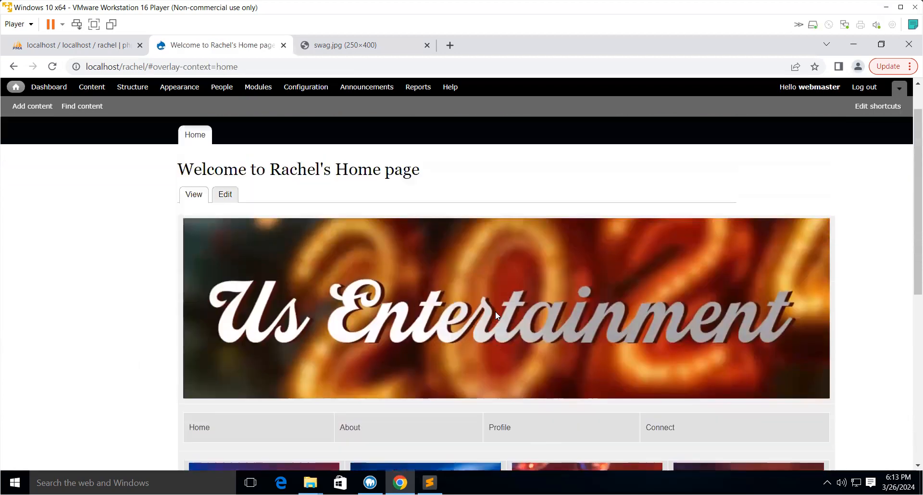
scroll(496, 315, "up", 1)
- Log out of the site and close the swag.jpg browser tab
left_click(861, 91)
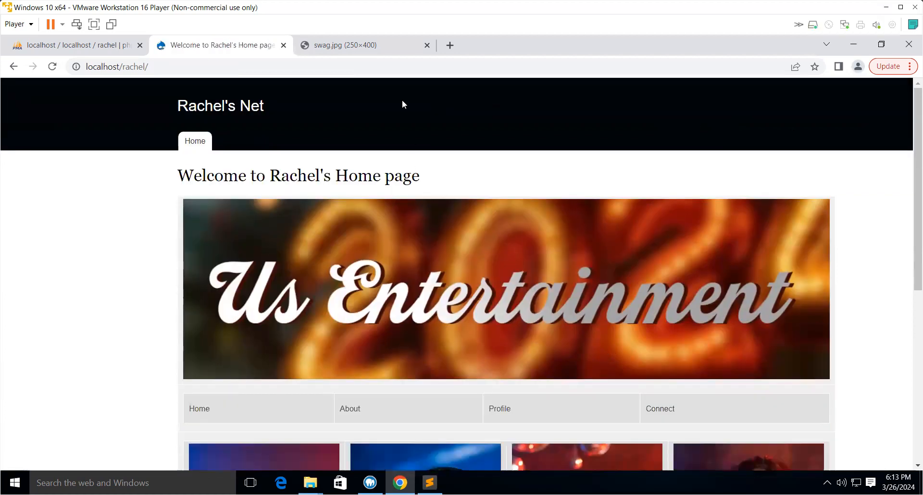
left_click(426, 45)
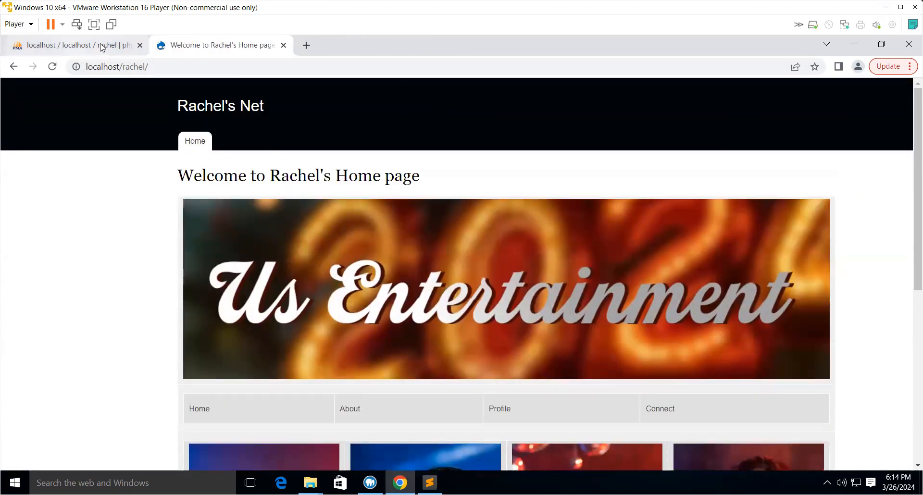
- Scroll through the front page as a logged-out visitor to review the header, banner, menu, images and footer
scroll(354, 276, "down", 3)
scroll(355, 277, "up", 3)
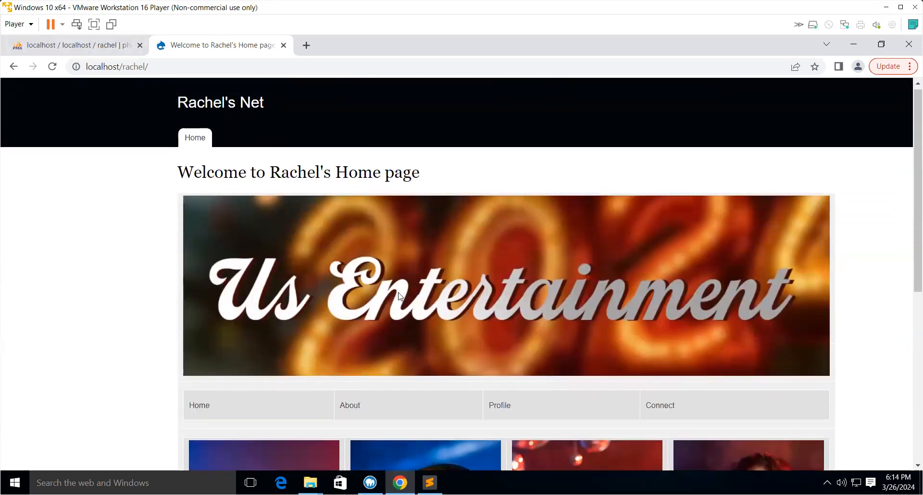
scroll(396, 292, "down", 6)
scroll(394, 287, "up", 5)
scroll(393, 288, "up", 2)
scroll(392, 284, "down", 6)
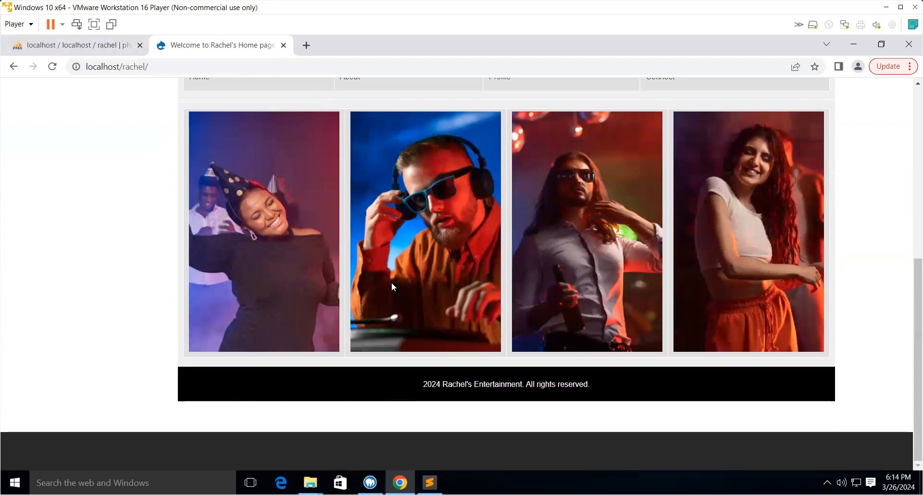
scroll(391, 286, "up", 6)
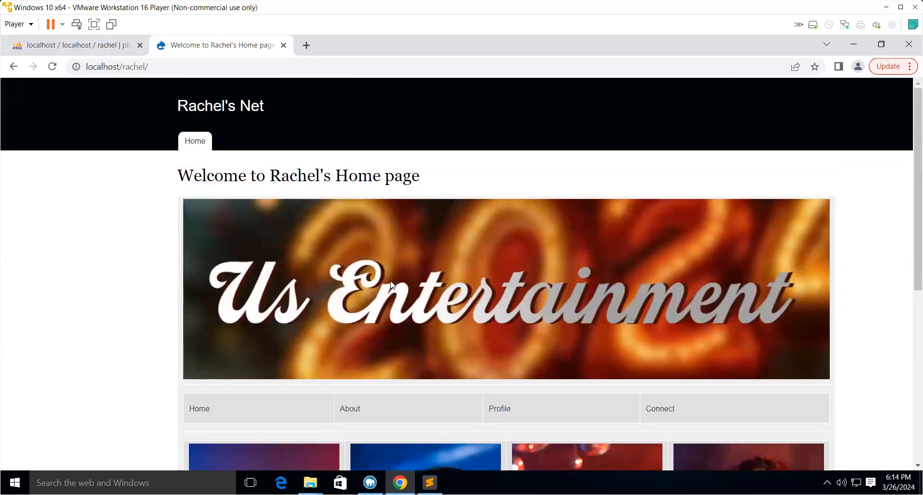
scroll(697, 194, "down", 6)
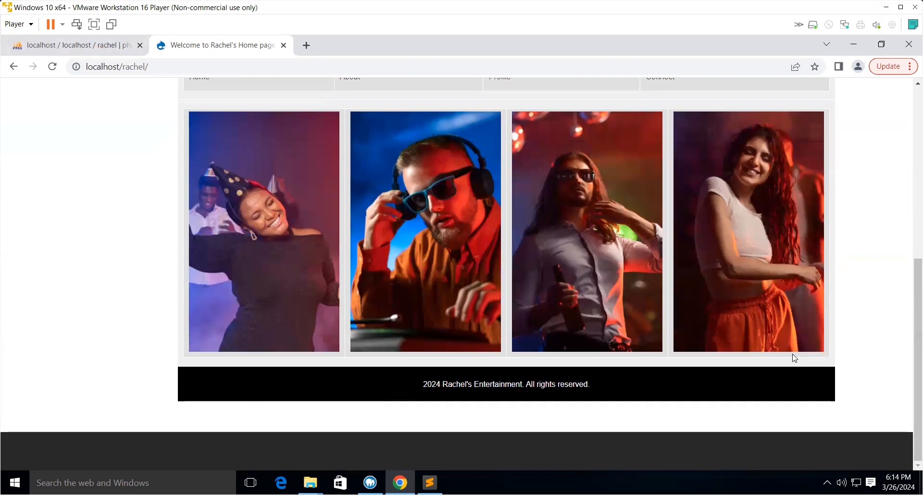
scroll(794, 357, "up", 6)
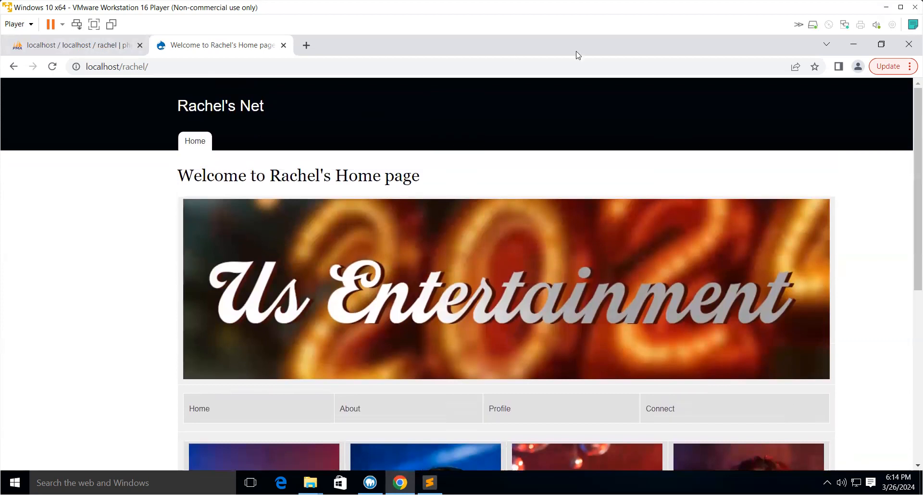
scroll(566, 229, "down", 4)
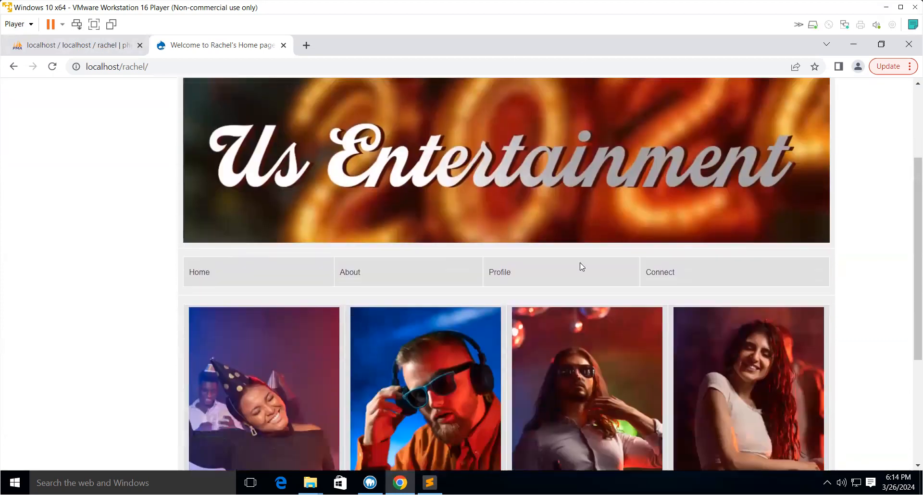